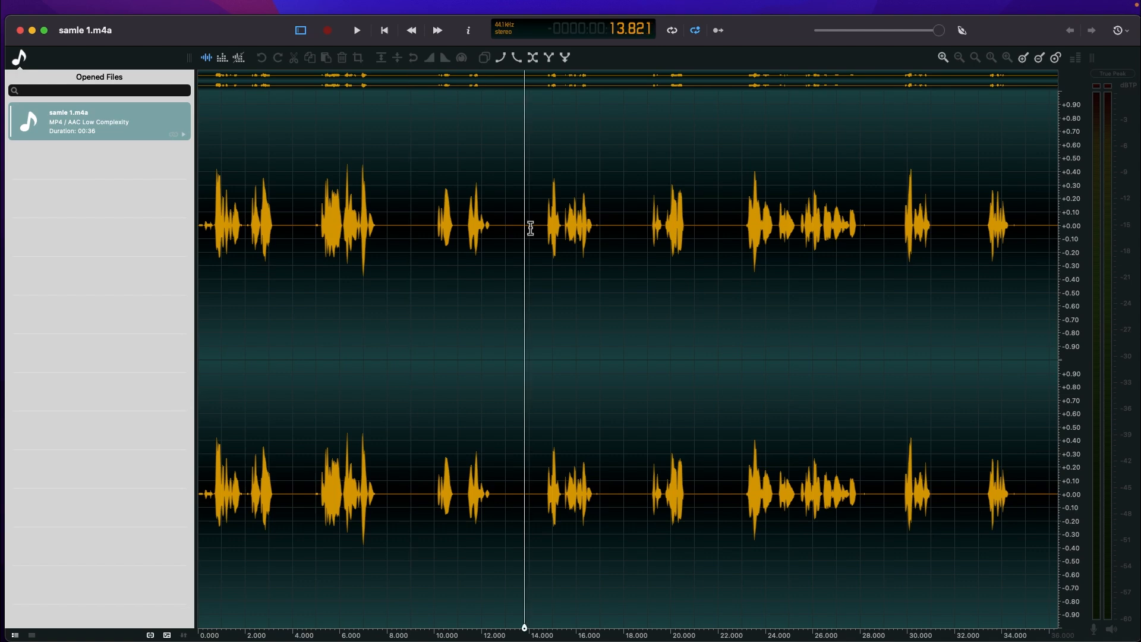
# Examine the silent gaps between the spoken passages along the waveform.
pyautogui.click(622, 215)
pyautogui.click(725, 221)
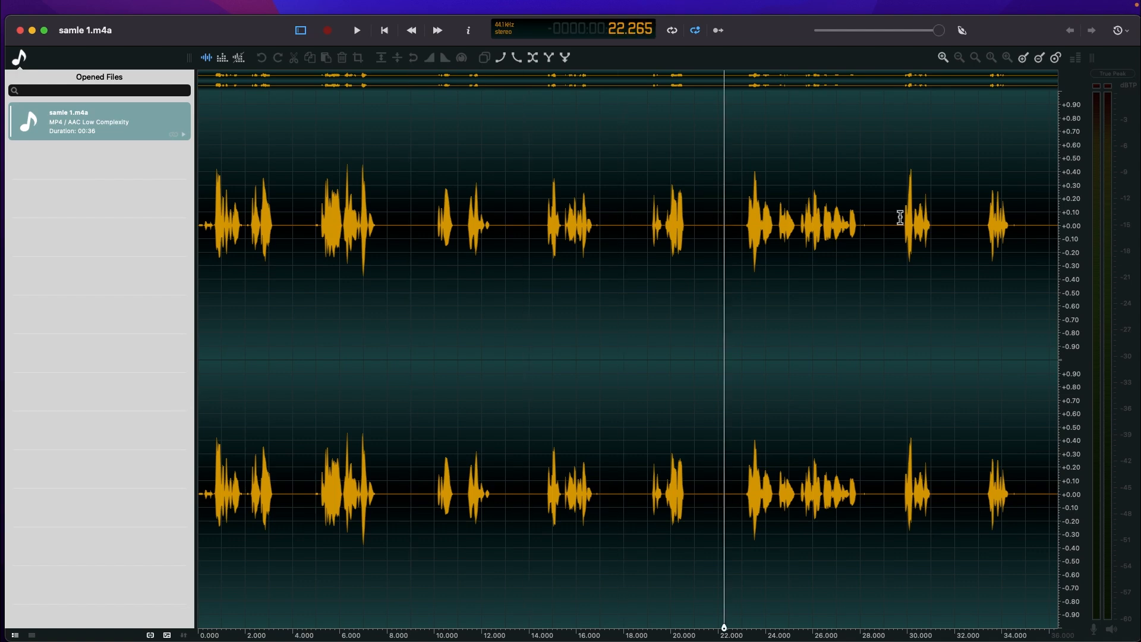
pyautogui.click(886, 221)
pyautogui.click(976, 225)
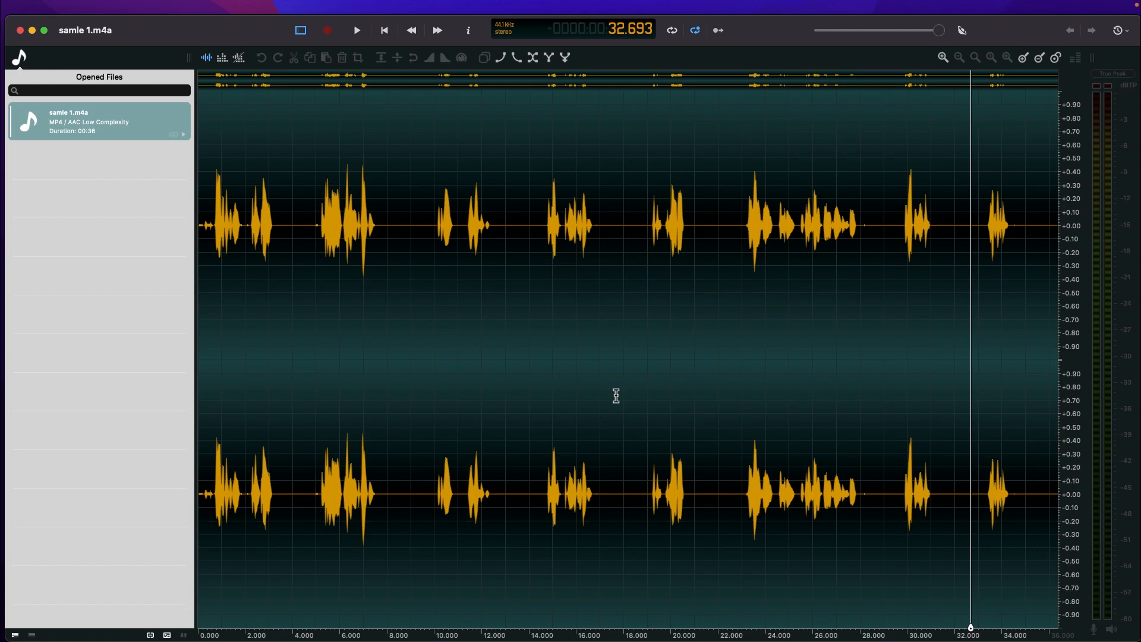
pyautogui.click(525, 325)
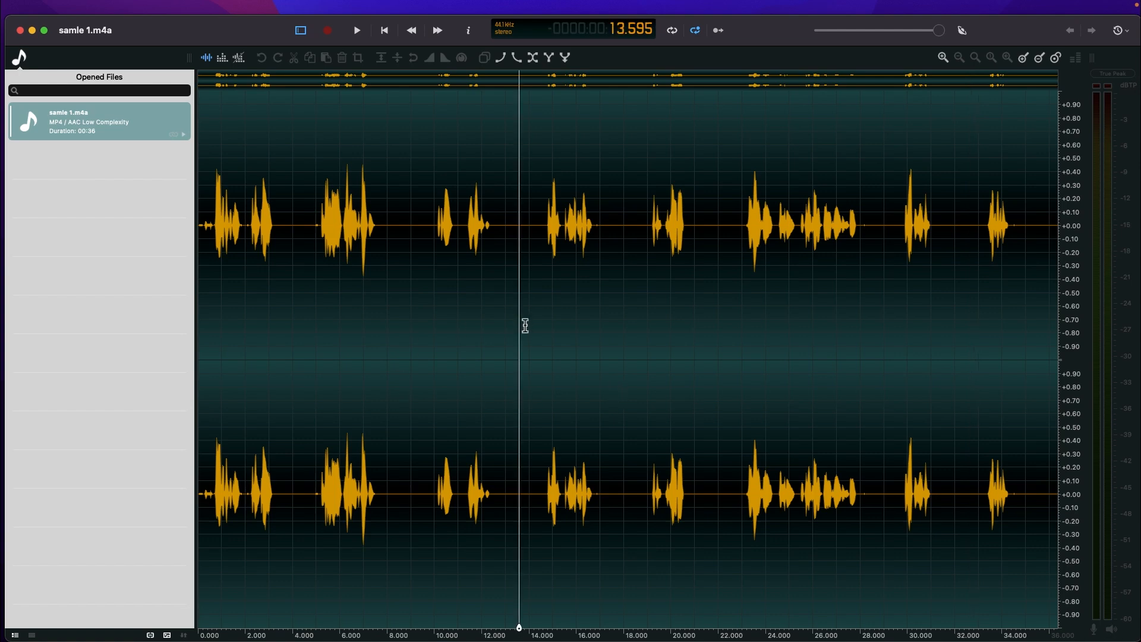
pyautogui.click(420, 229)
pyautogui.click(509, 215)
pyautogui.click(609, 221)
pyautogui.click(691, 221)
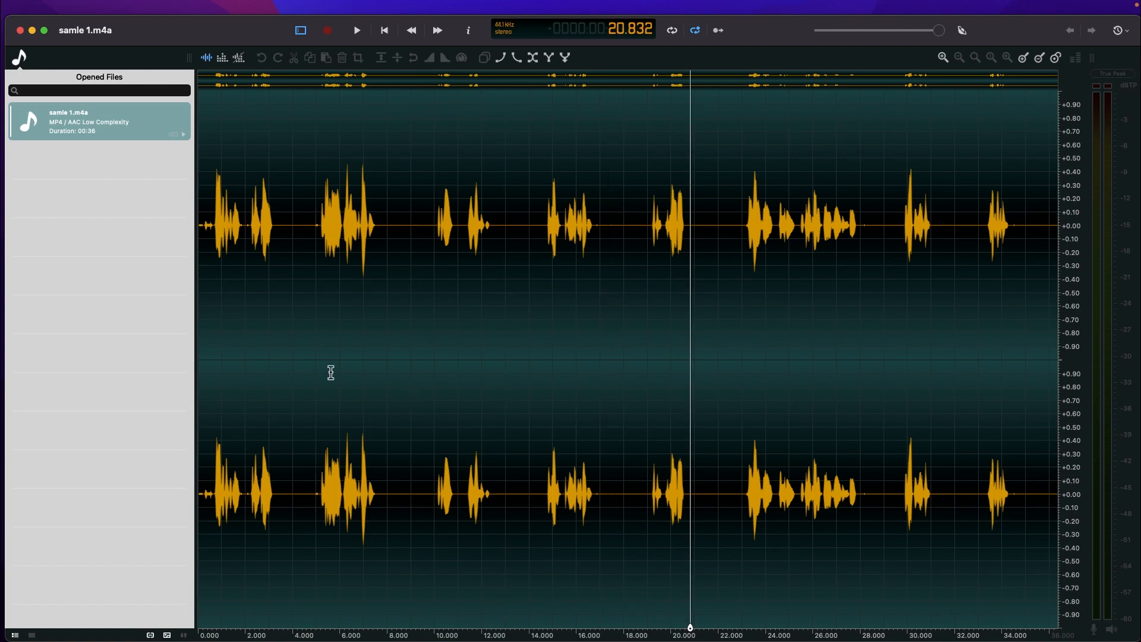
# Try out selecting the entire recording several times, clearing the selection after each one.
pyautogui.doubleClick(222, 327)
pyautogui.click(221, 327)
pyautogui.doubleClick(221, 327)
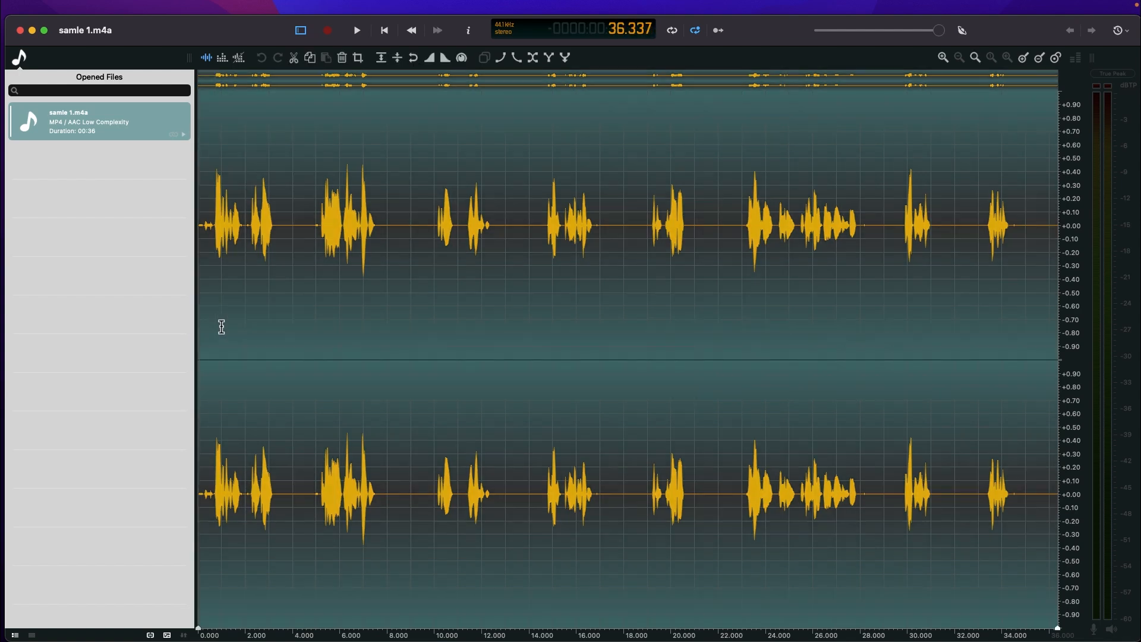
pyautogui.click(222, 327)
pyautogui.click(116, 7)
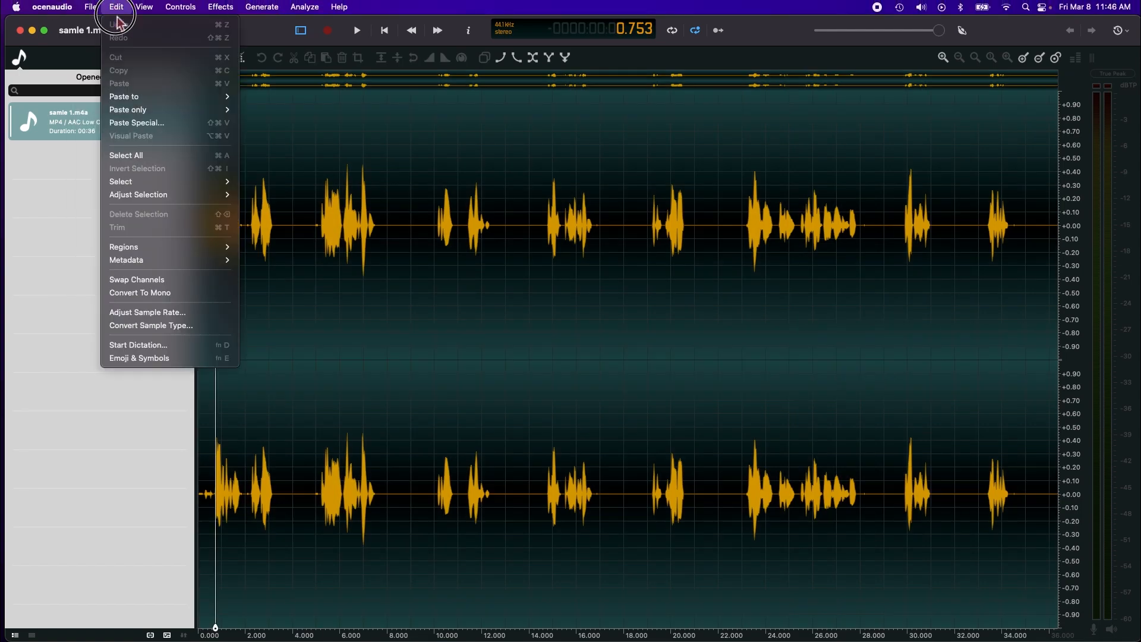
pyautogui.click(149, 157)
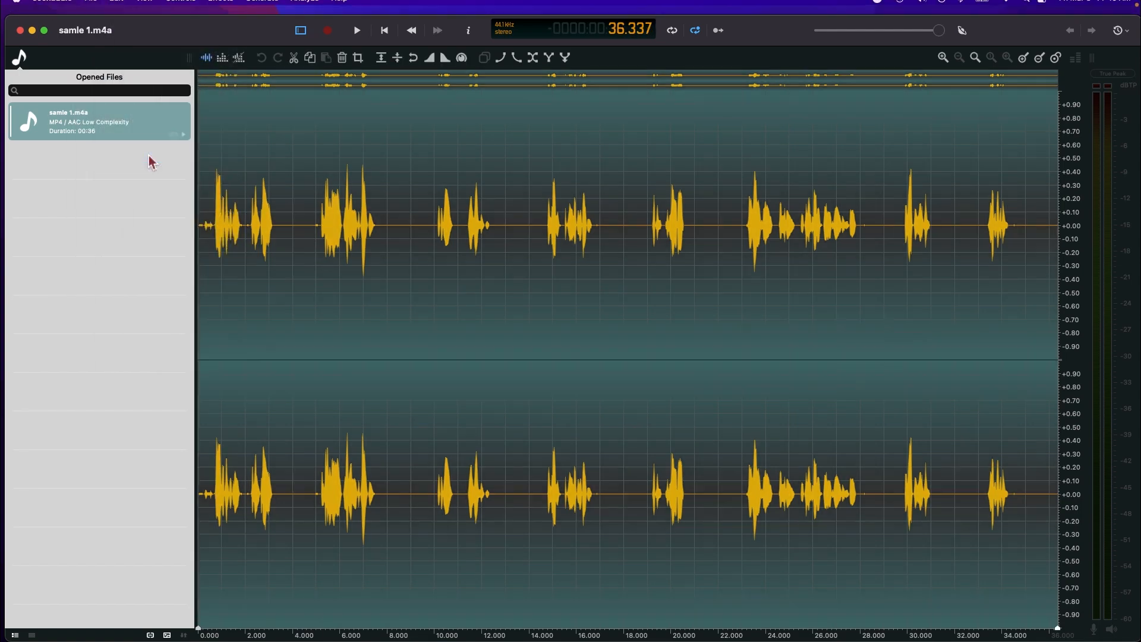
pyautogui.click(224, 293)
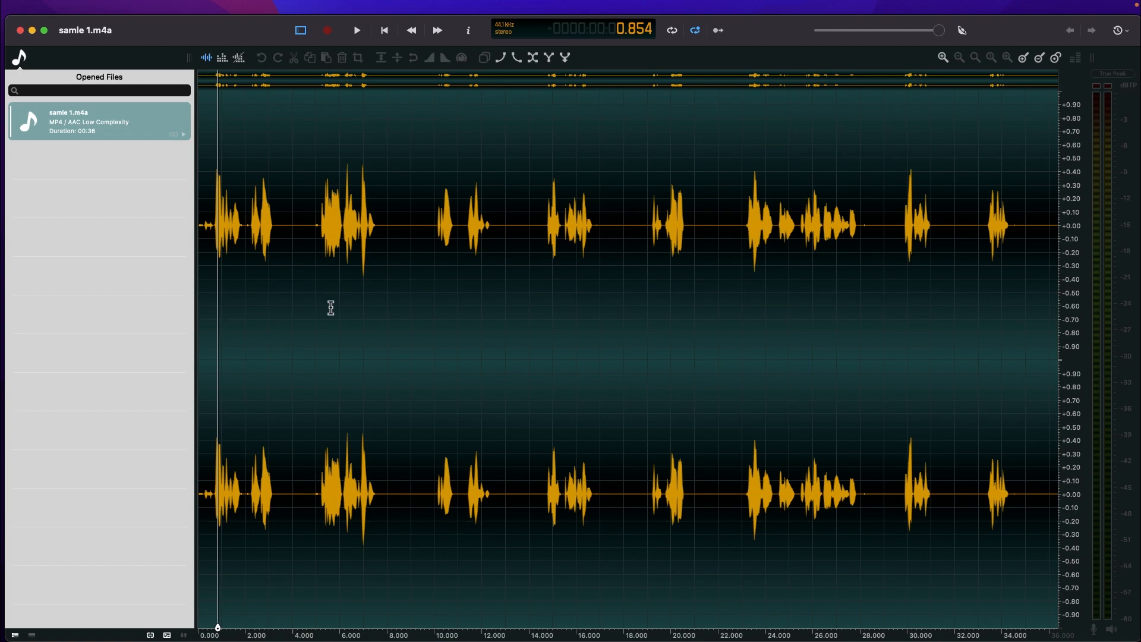
pyautogui.press('super+a')
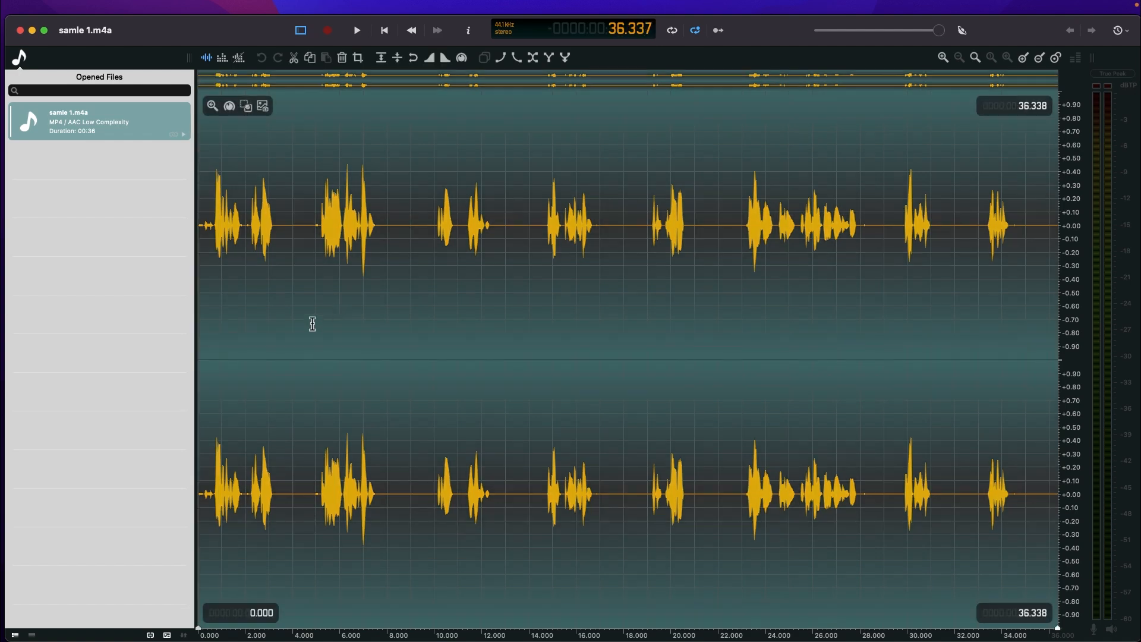
pyautogui.click(225, 353)
pyautogui.click(218, 353)
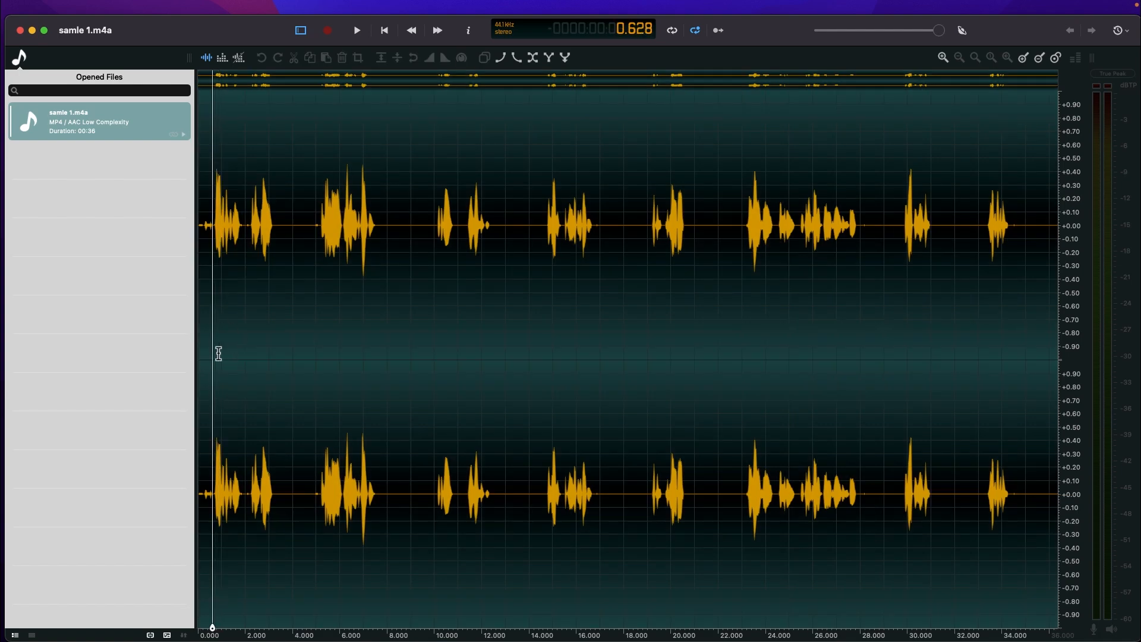
# Select the entire recording and reduce the selection to its silences.
pyautogui.press('super+a')
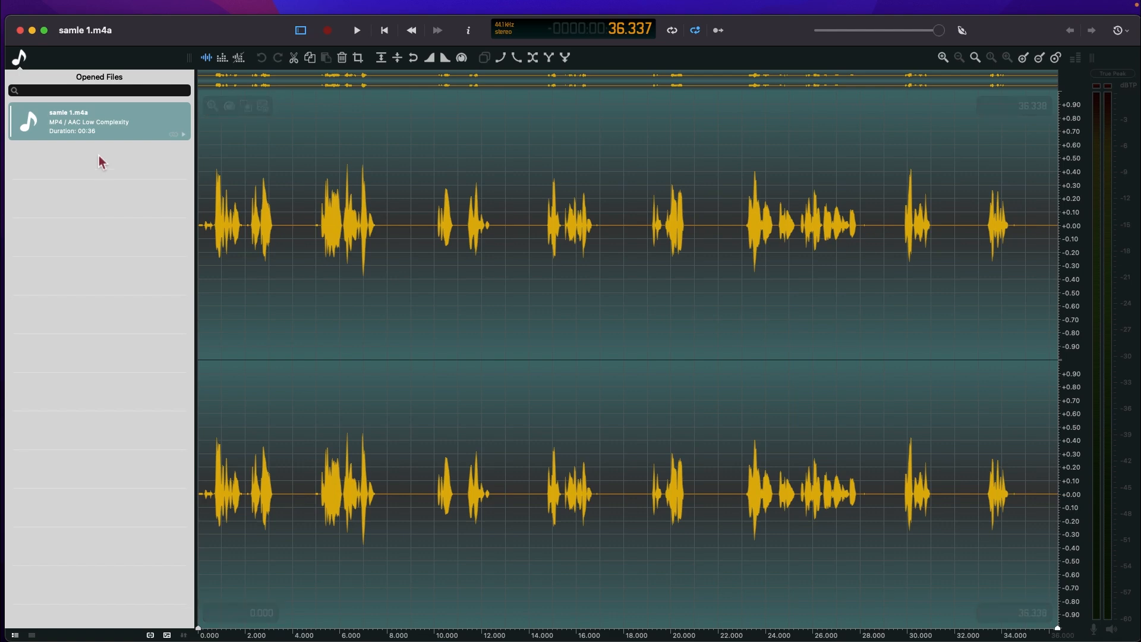
pyautogui.click(117, 7)
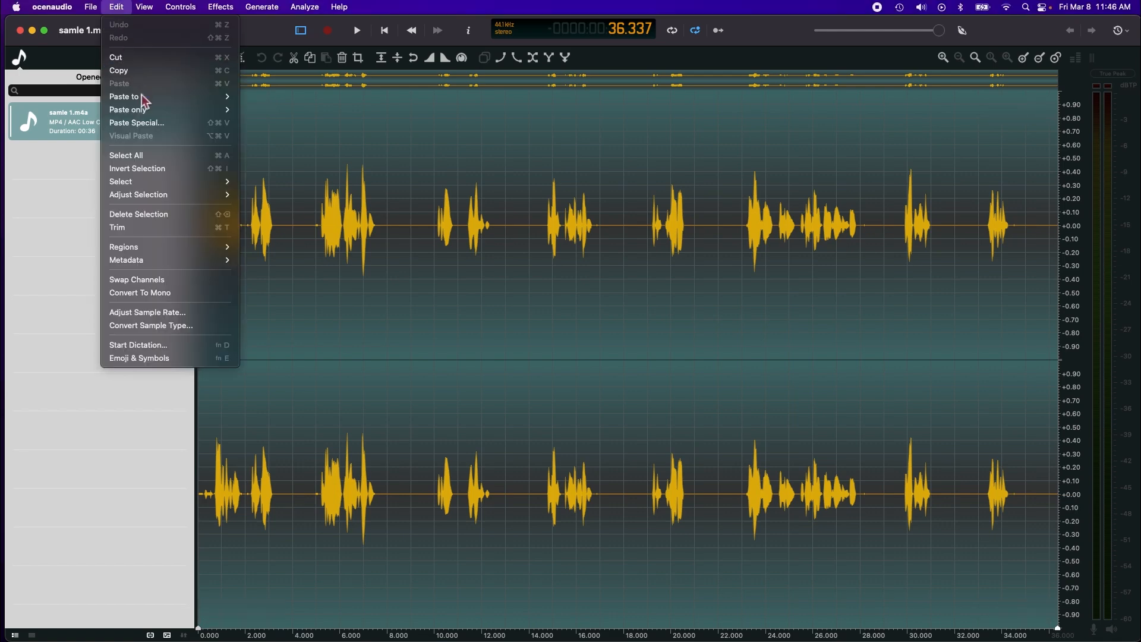
pyautogui.moveTo(145, 183)
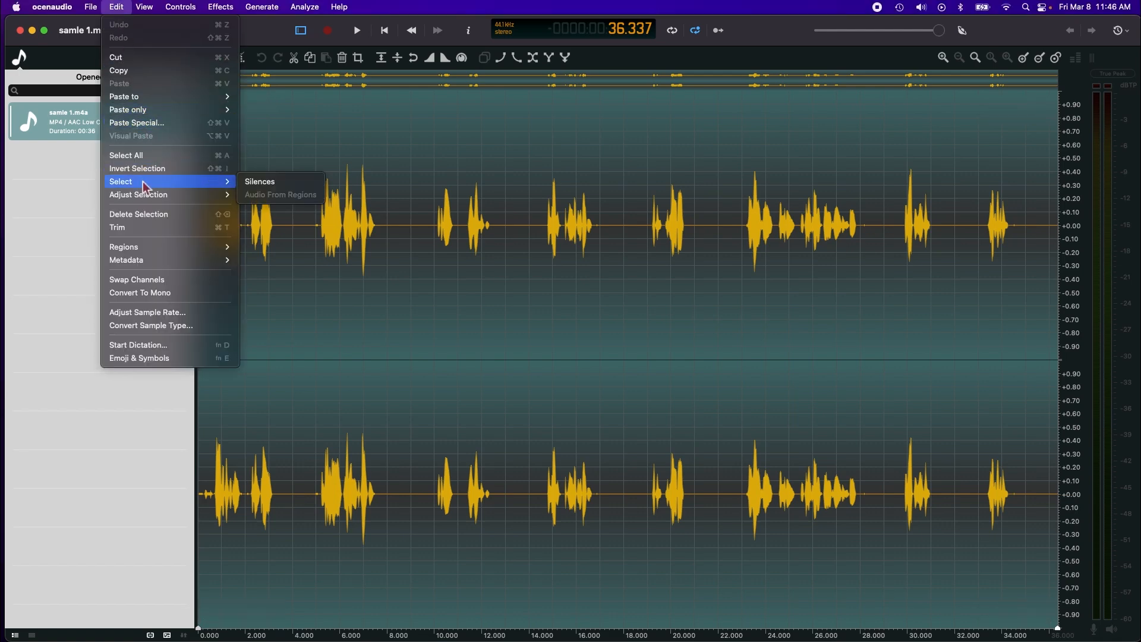
pyautogui.click(295, 188)
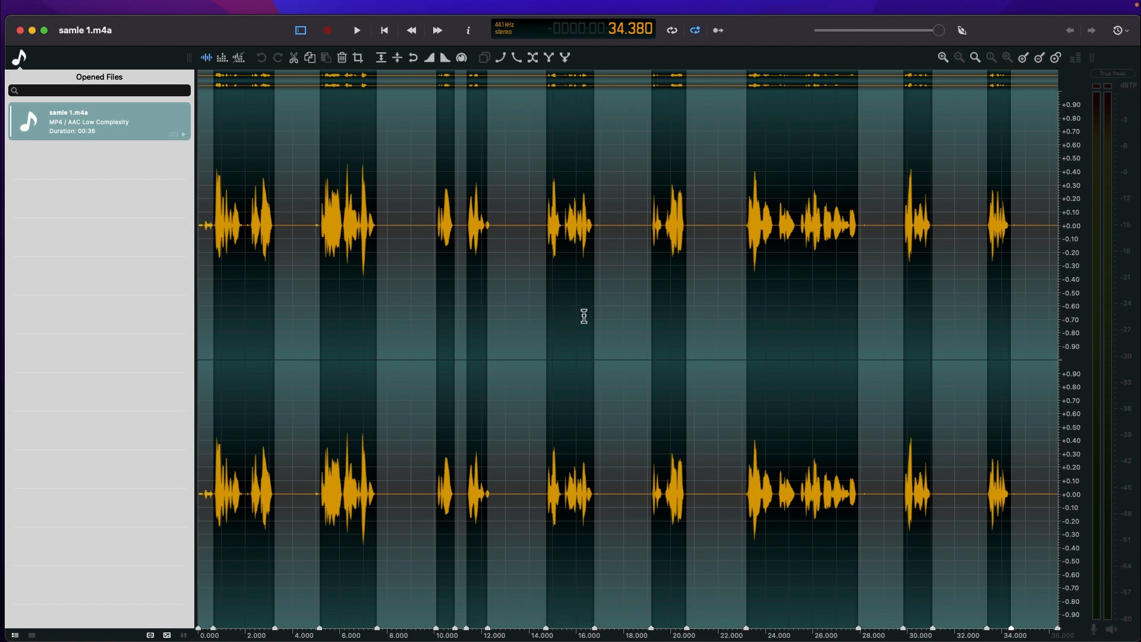
# Play back only the selected silent sections to check that they contain no speech.
pyautogui.moveTo(514, 323)
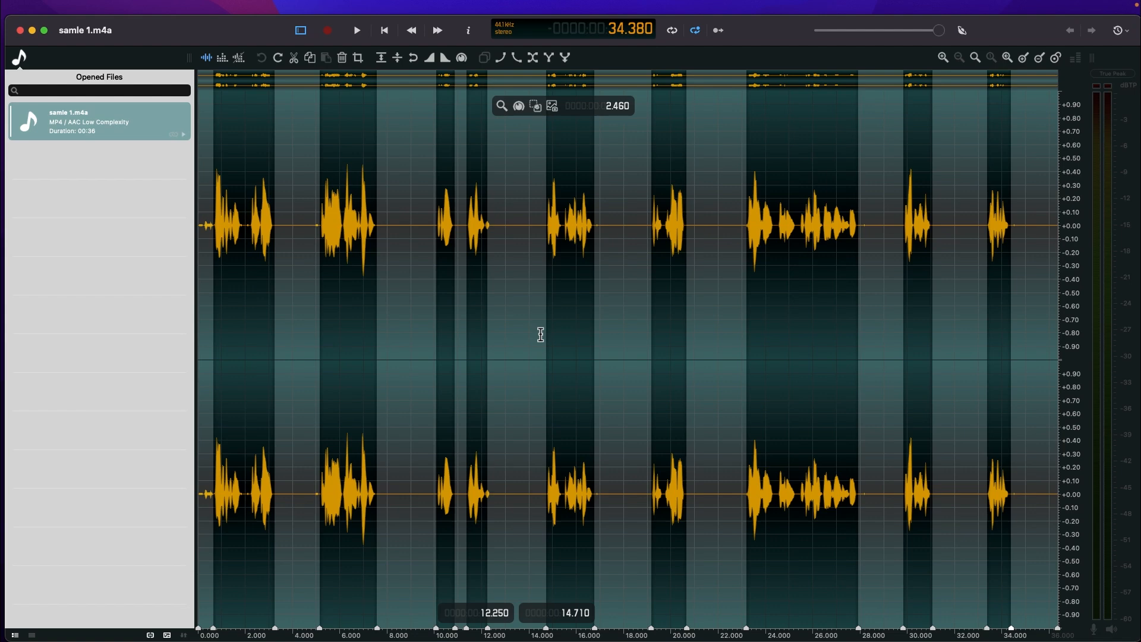
pyautogui.click(214, 333)
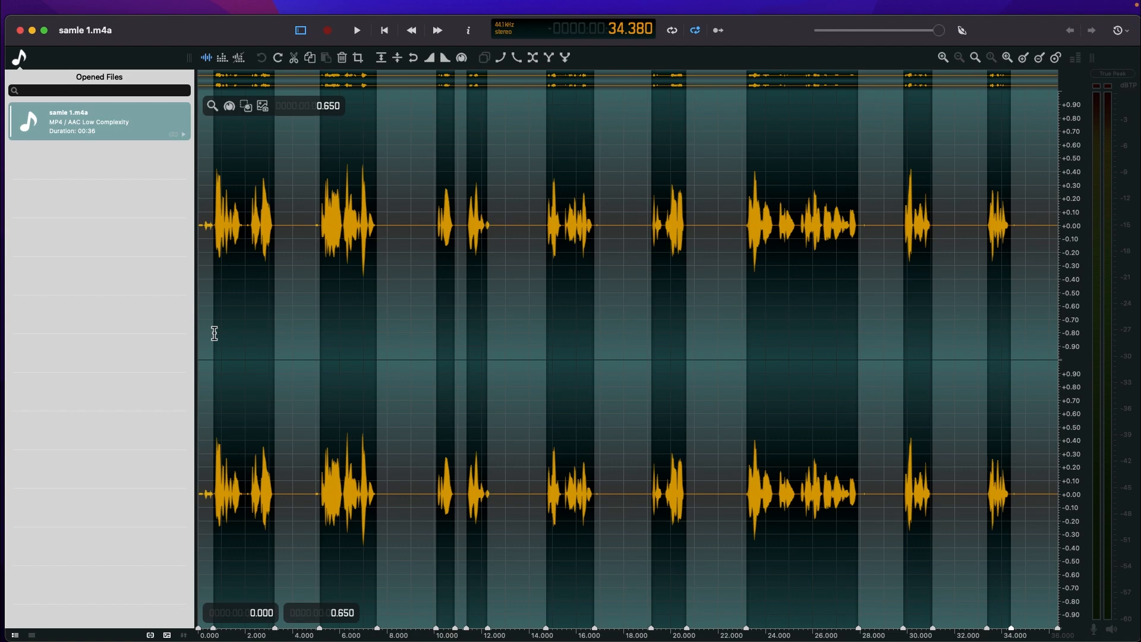
pyautogui.press('space')
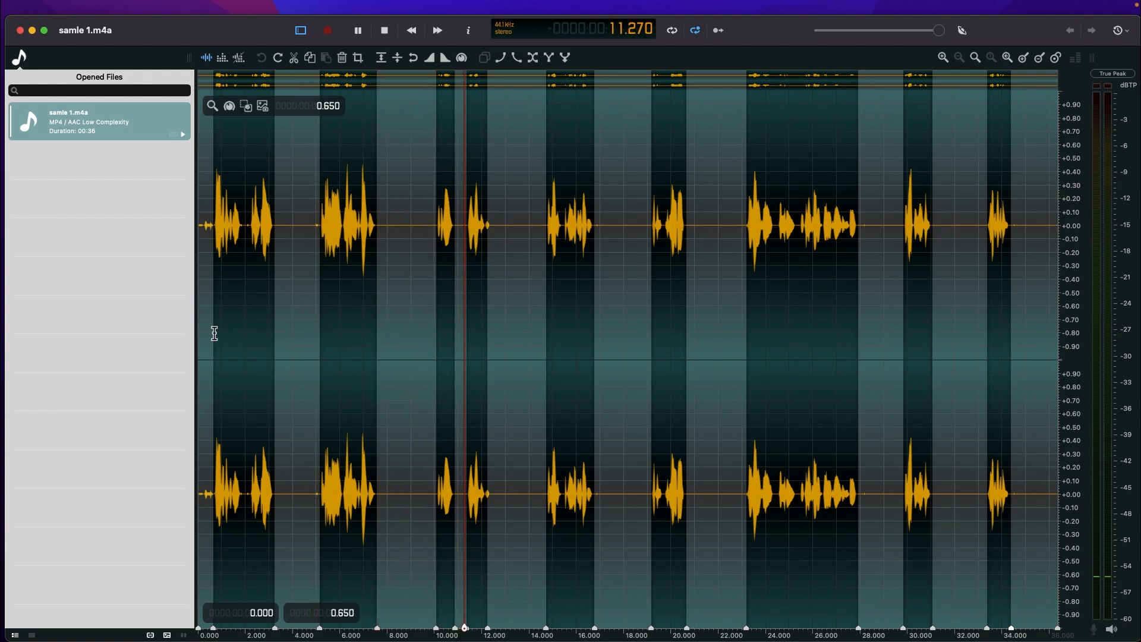
pyautogui.press('Right')
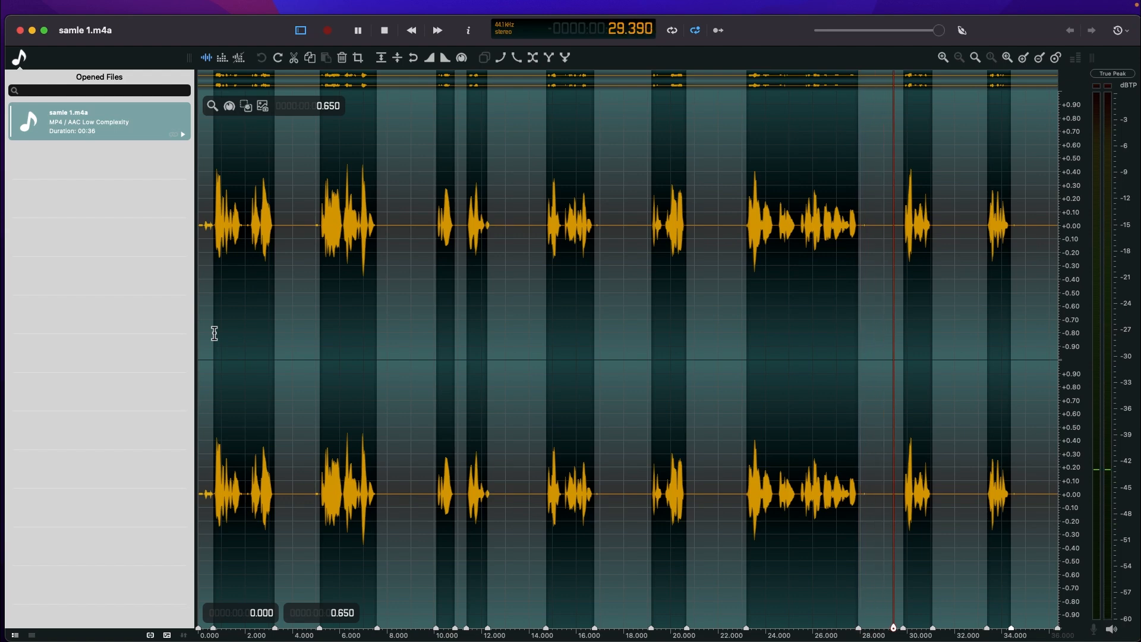
pyautogui.press('space')
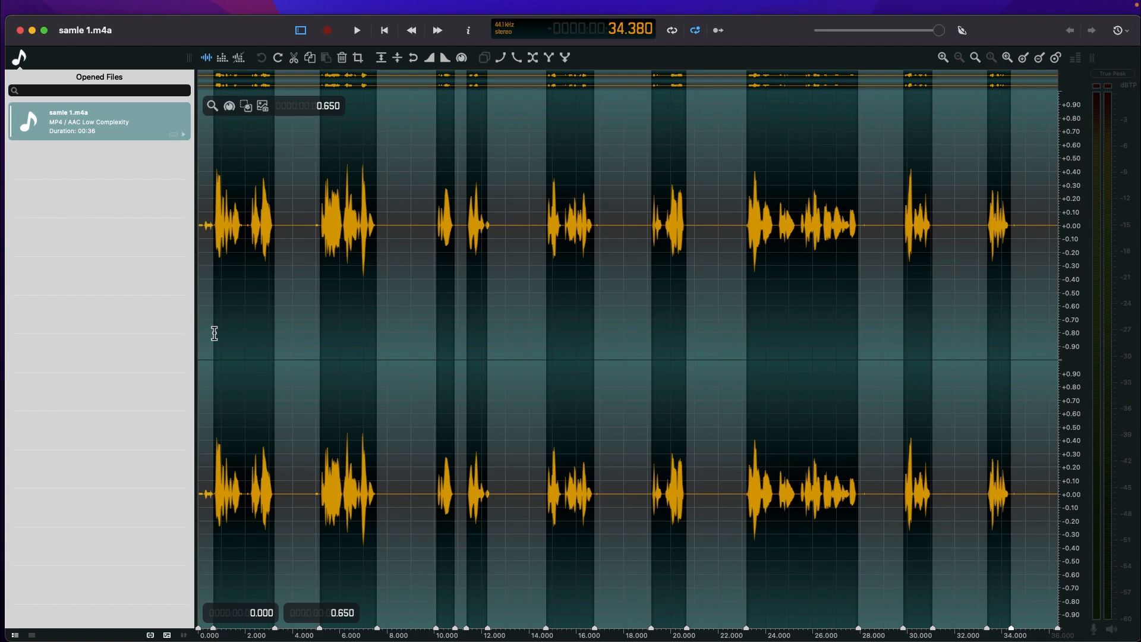
# Delete the selected silences, and undo the deletion.
pyautogui.press('BackSpace')
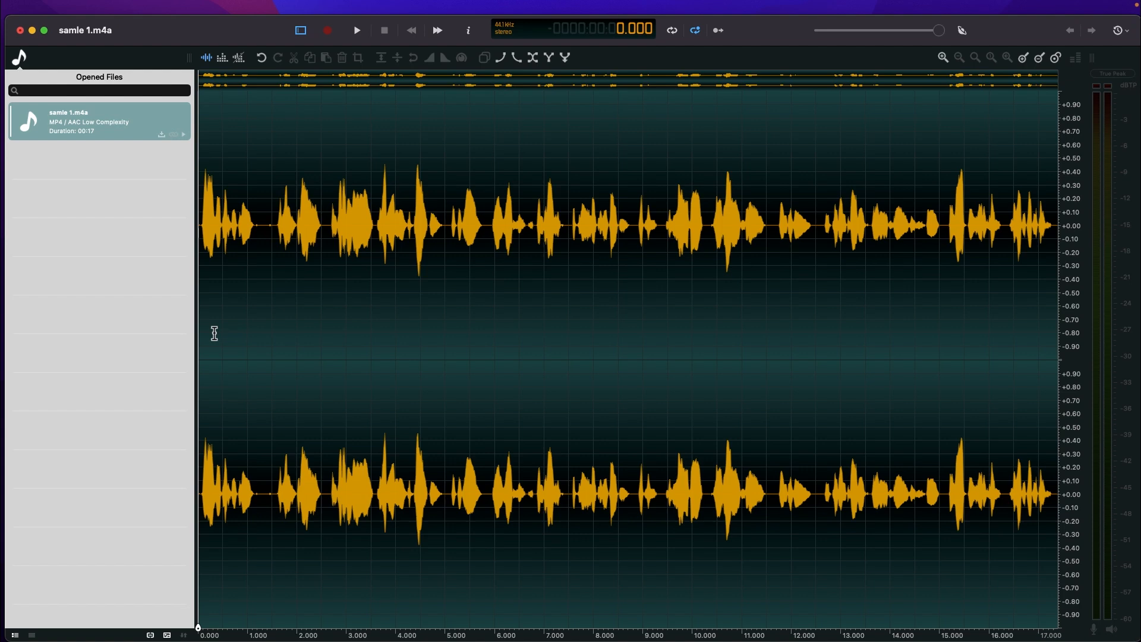
pyautogui.press('super+z')
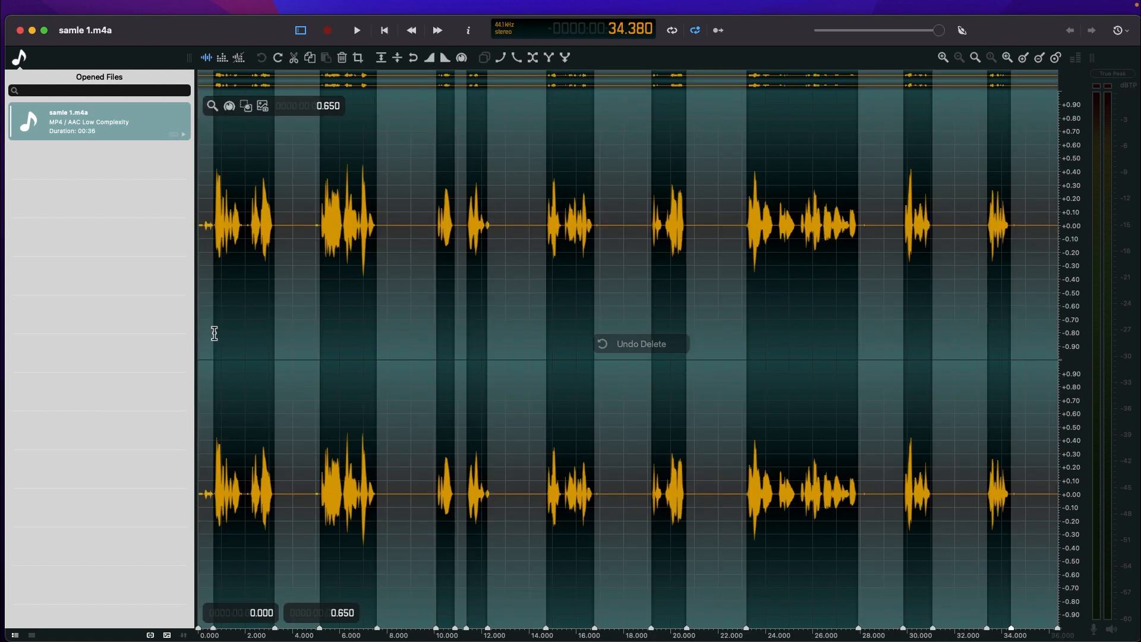
# Listen to the original recording from near its start, stopping and replaying it once.
pyautogui.click(205, 324)
pyautogui.press('space')
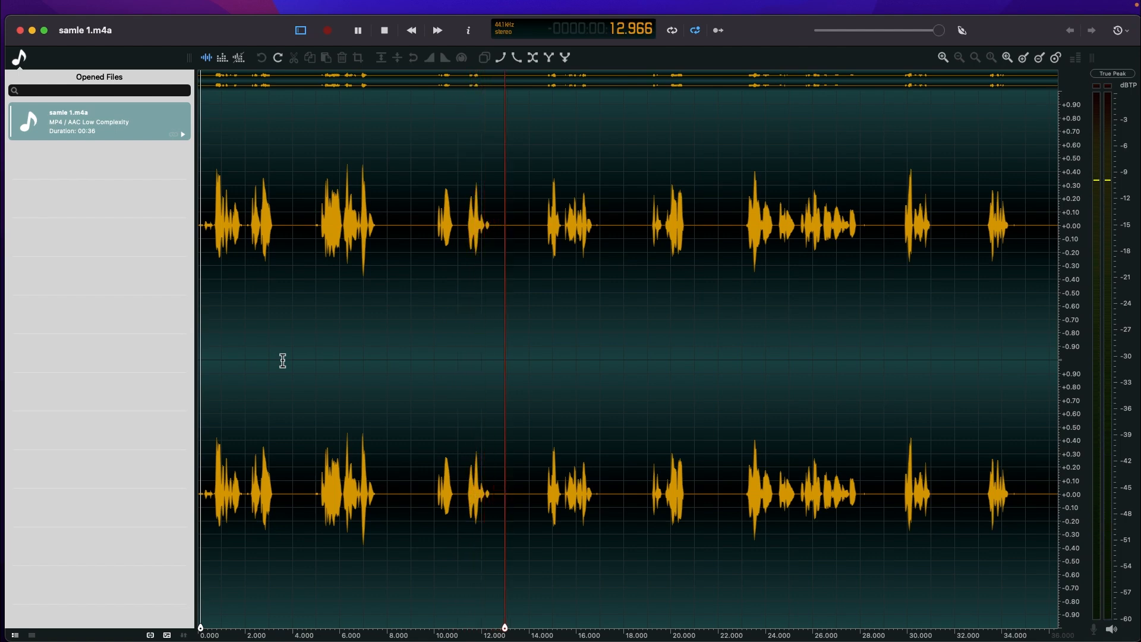
pyautogui.press('space')
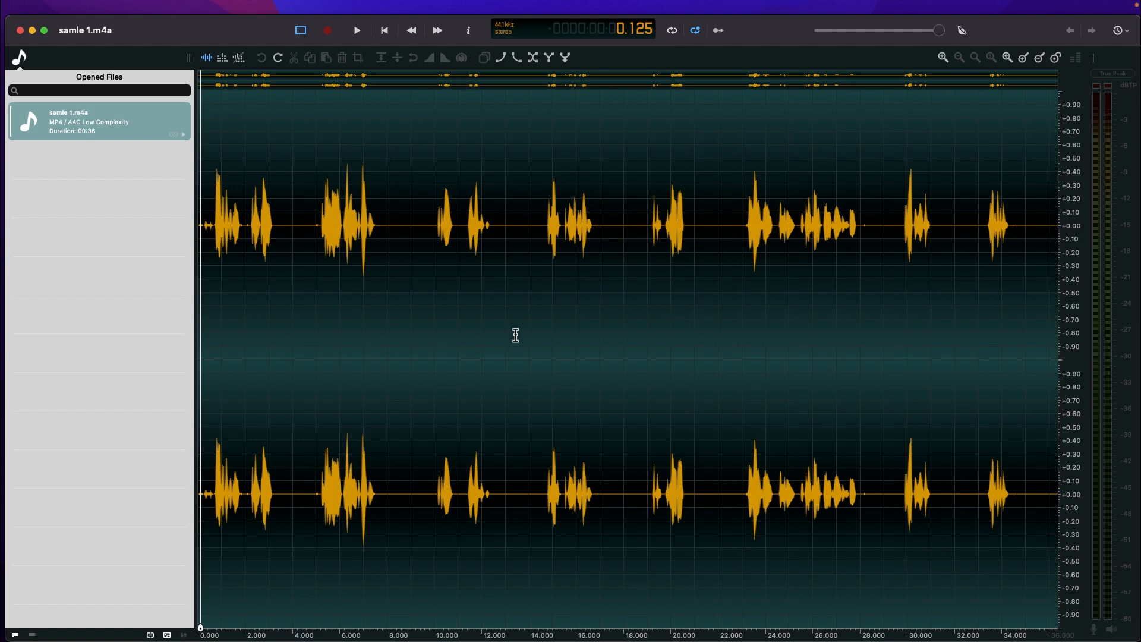
pyautogui.click(217, 257)
pyautogui.press('space')
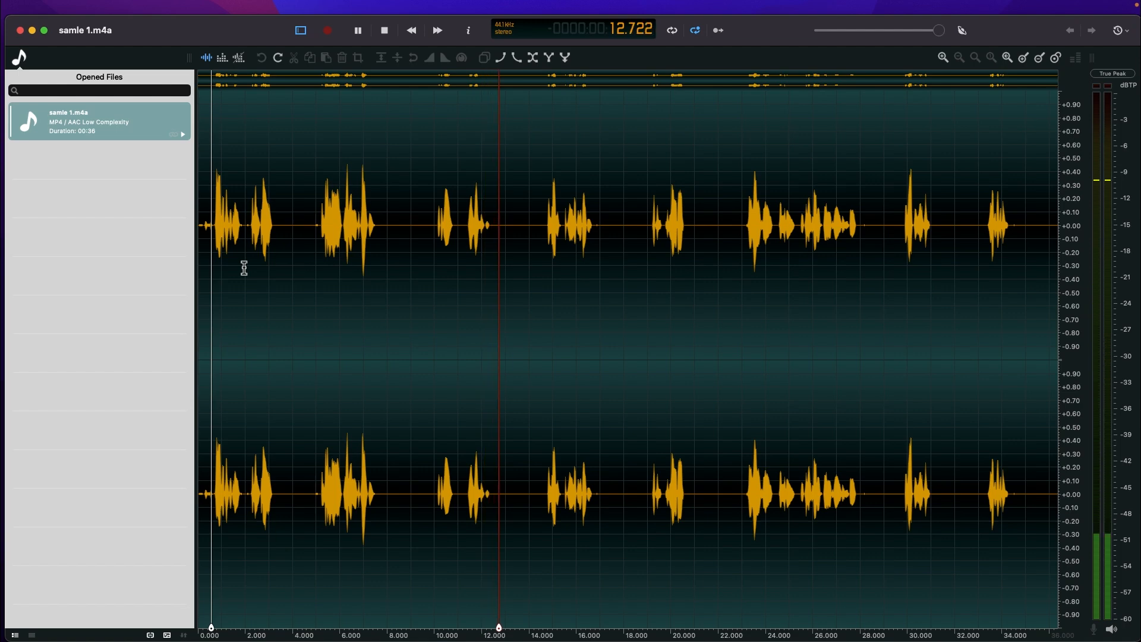
pyautogui.press('space')
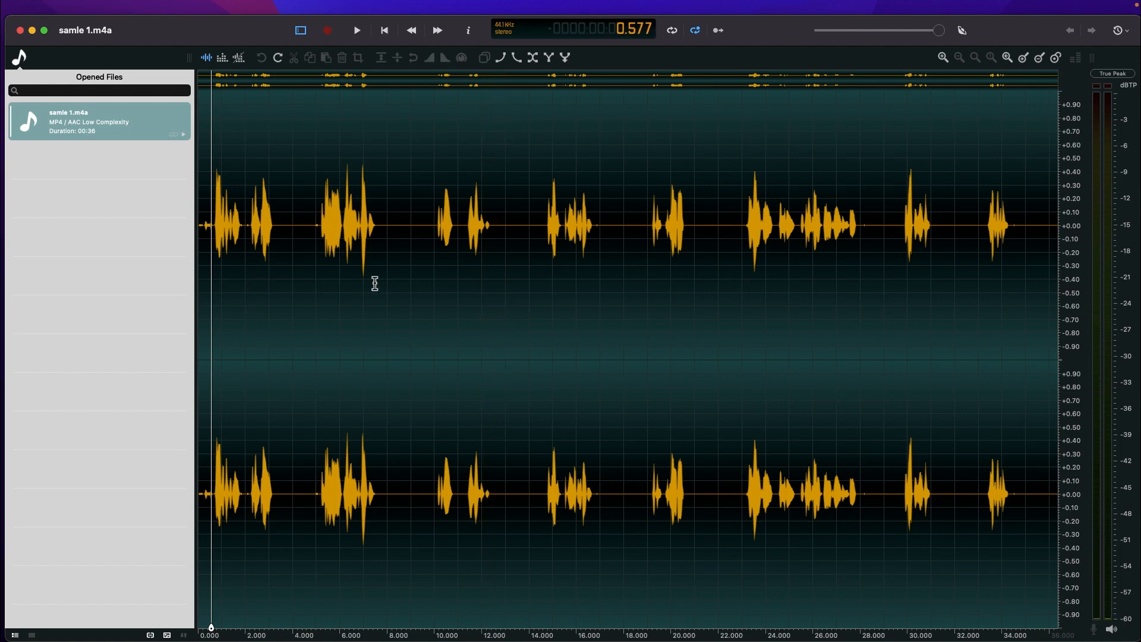
pyautogui.click(447, 241)
pyautogui.click(478, 237)
pyautogui.click(449, 237)
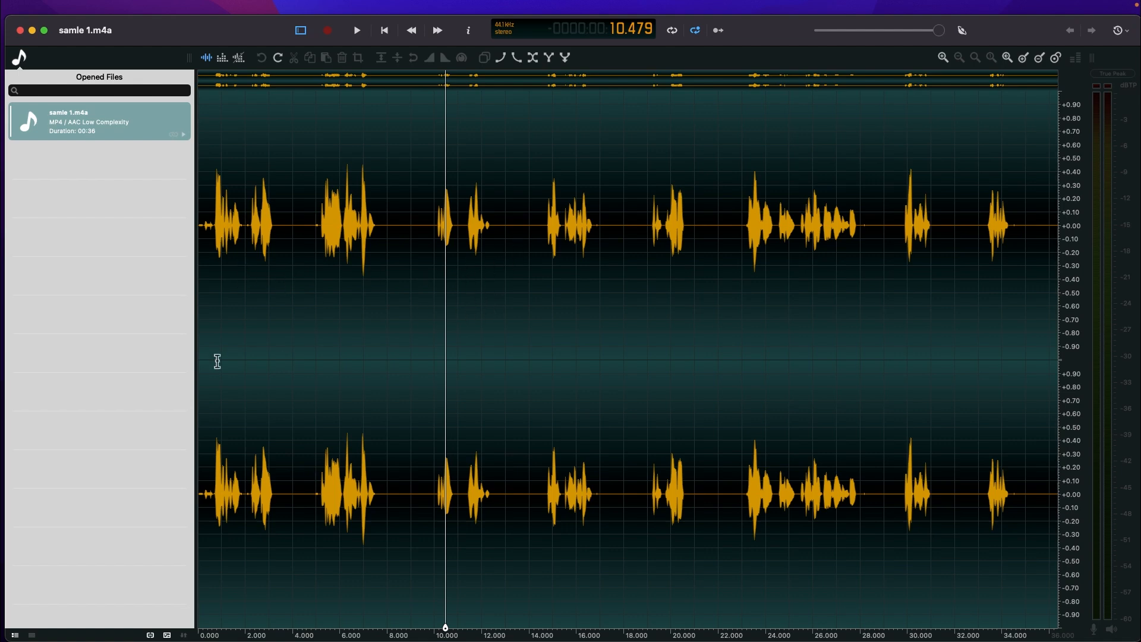
# Select all silences throughout the recording and delete them.
pyautogui.click(219, 292)
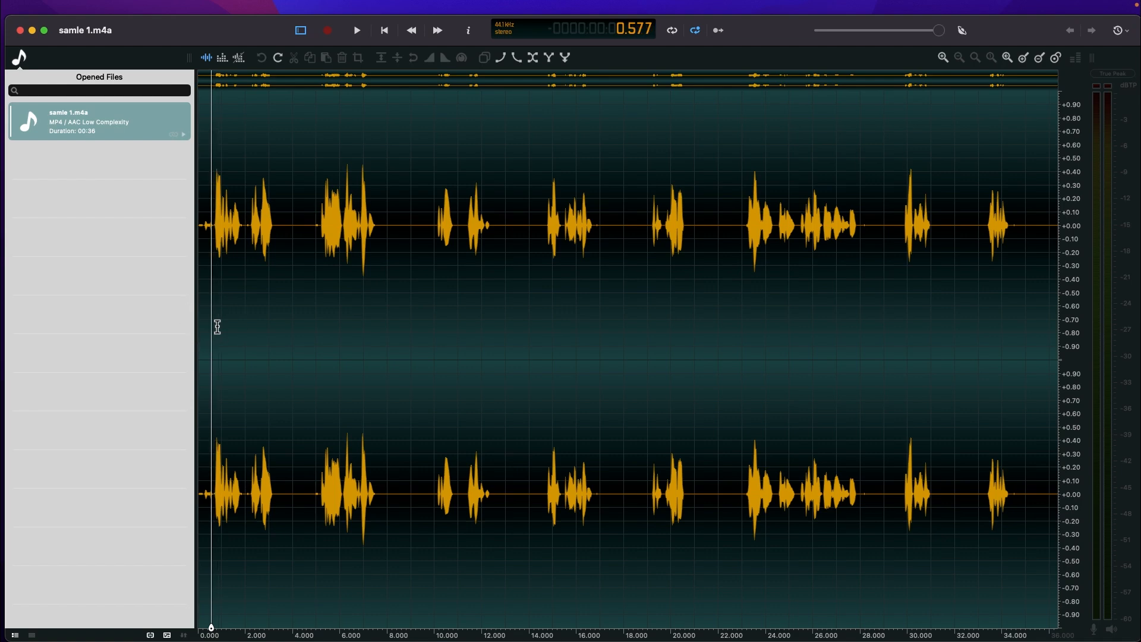
pyautogui.press('super+a')
pyautogui.click(141, 7)
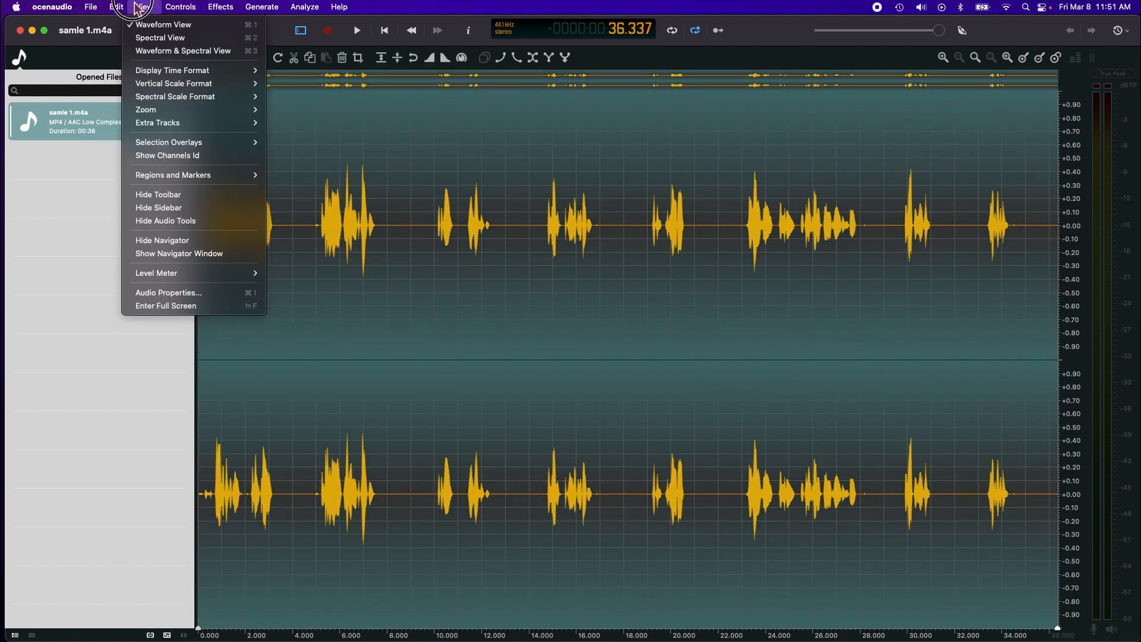
pyautogui.moveTo(209, 182)
pyautogui.click(269, 184)
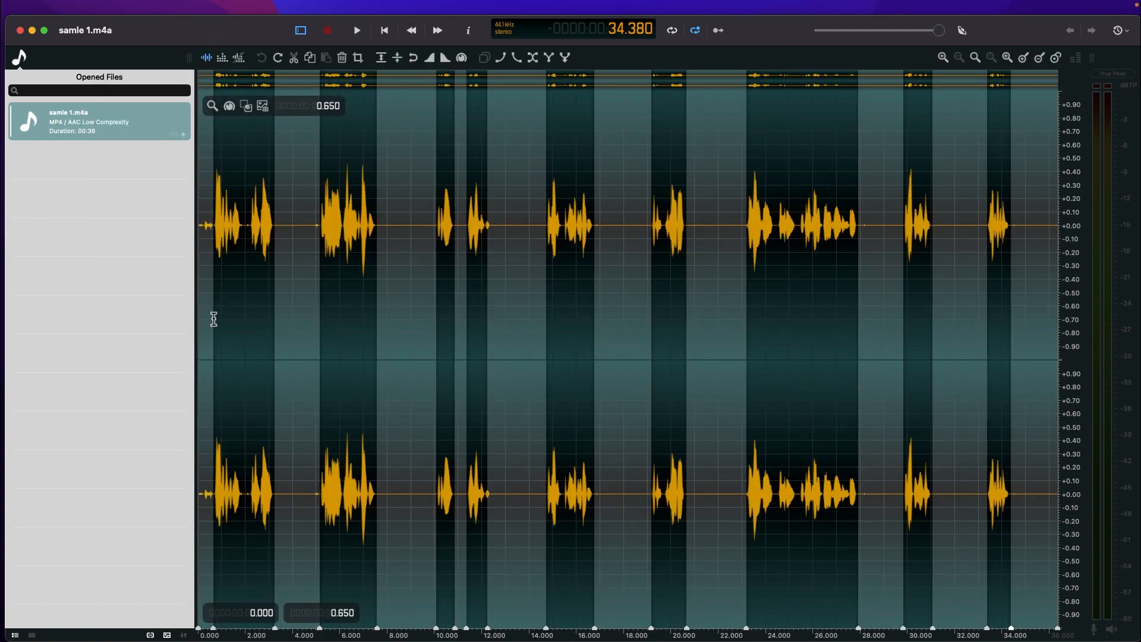
pyautogui.press('Delete')
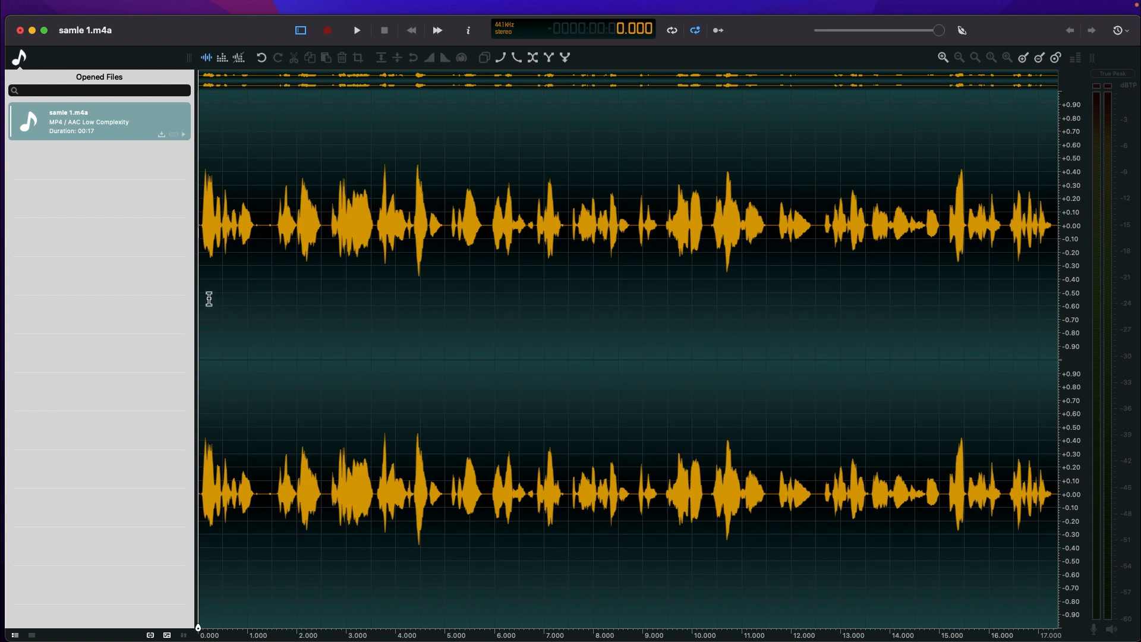
# Play the shortened recording from the beginning to check the speech, and stop playback.
pyautogui.press('space')
pyautogui.press('space')
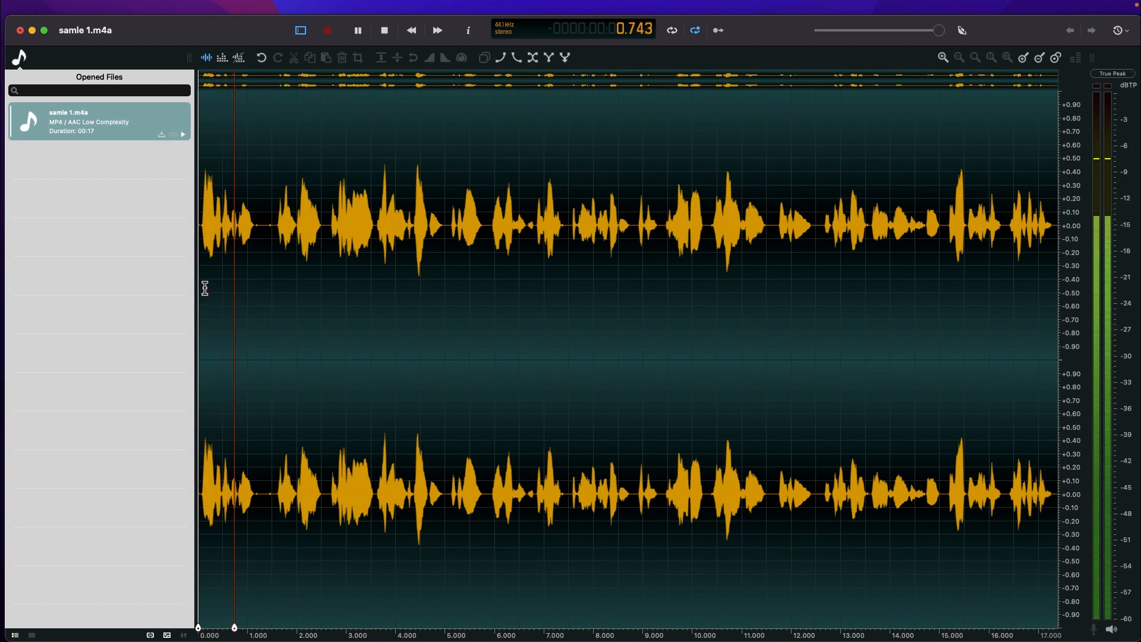
pyautogui.press('space')
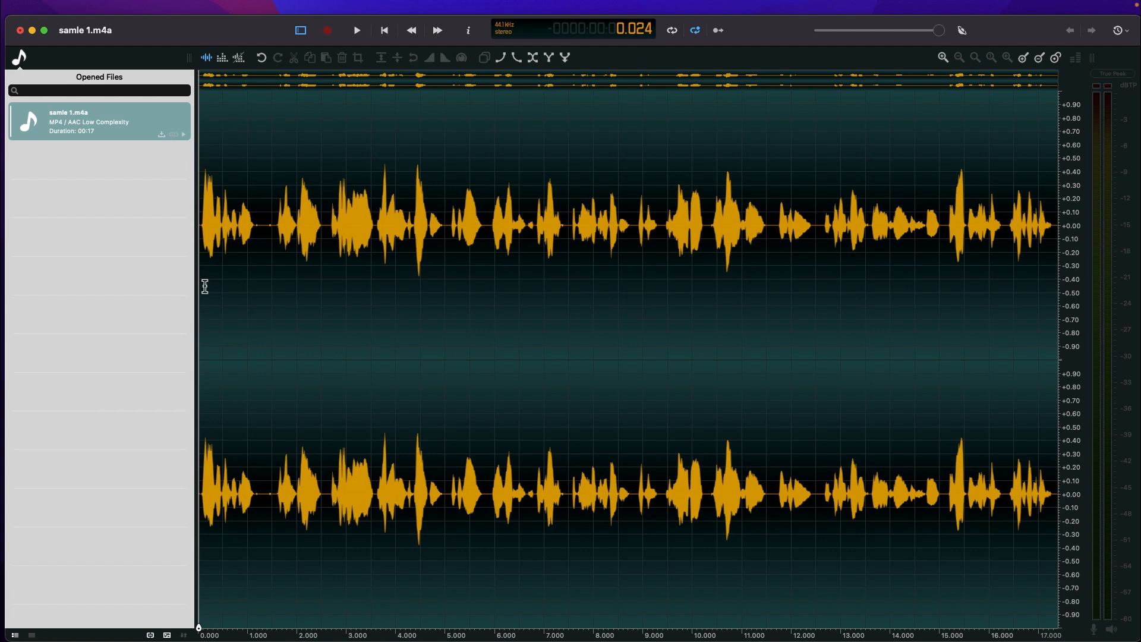
pyautogui.press('space')
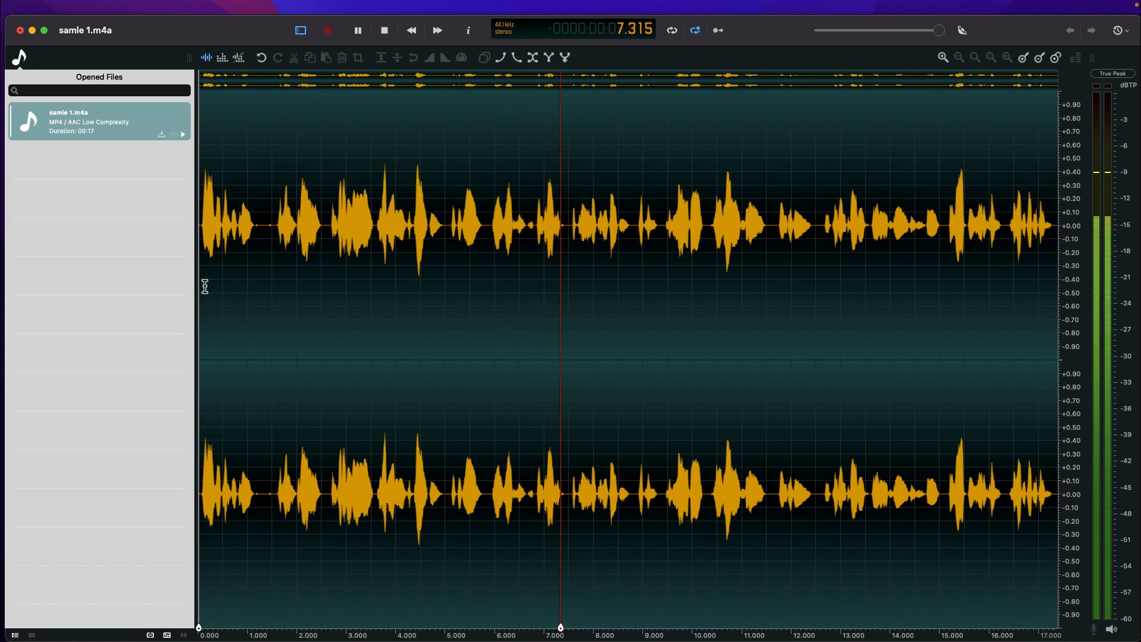
pyautogui.click(205, 286)
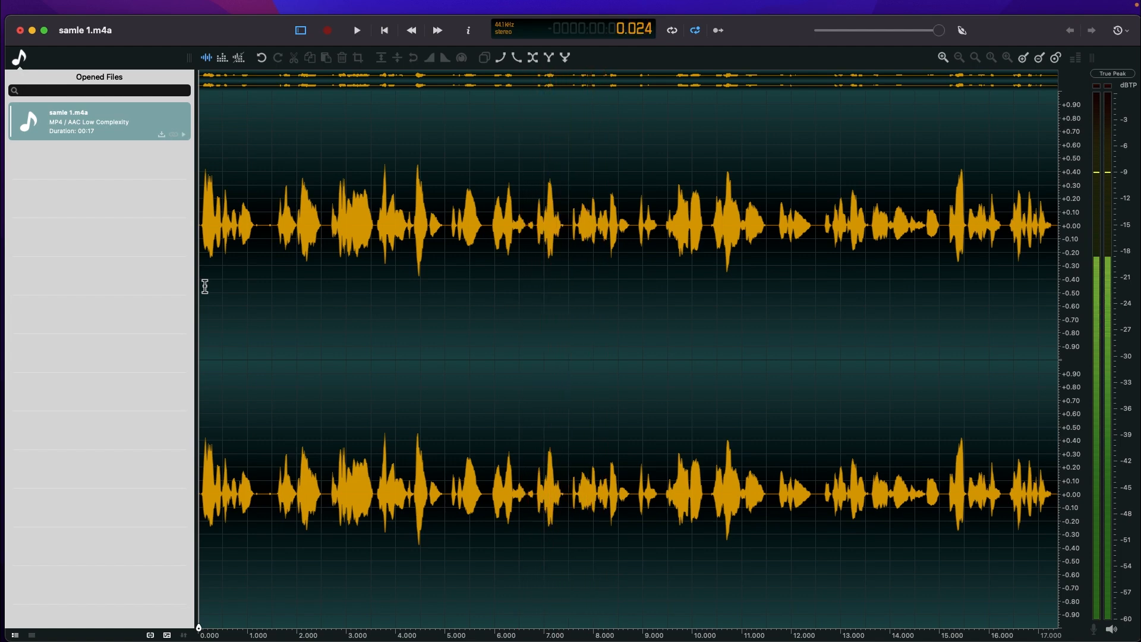
# Select the audio from the start of the recording to about 6.8 s.
pyautogui.click(533, 229)
pyautogui.moveTo(255, 267); pyautogui.dragTo(202, 277)
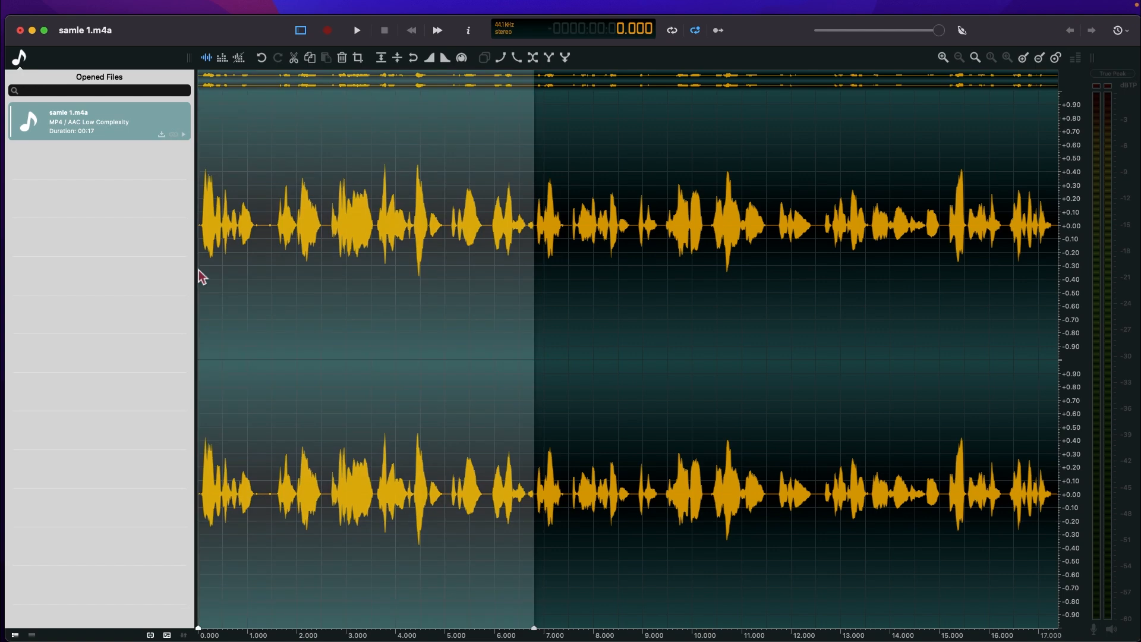
# Replace the gap between about 1.15 s and 1.56 s with generated silence, keeping the duration of 0.408662 seconds.
pyautogui.click(268, 262)
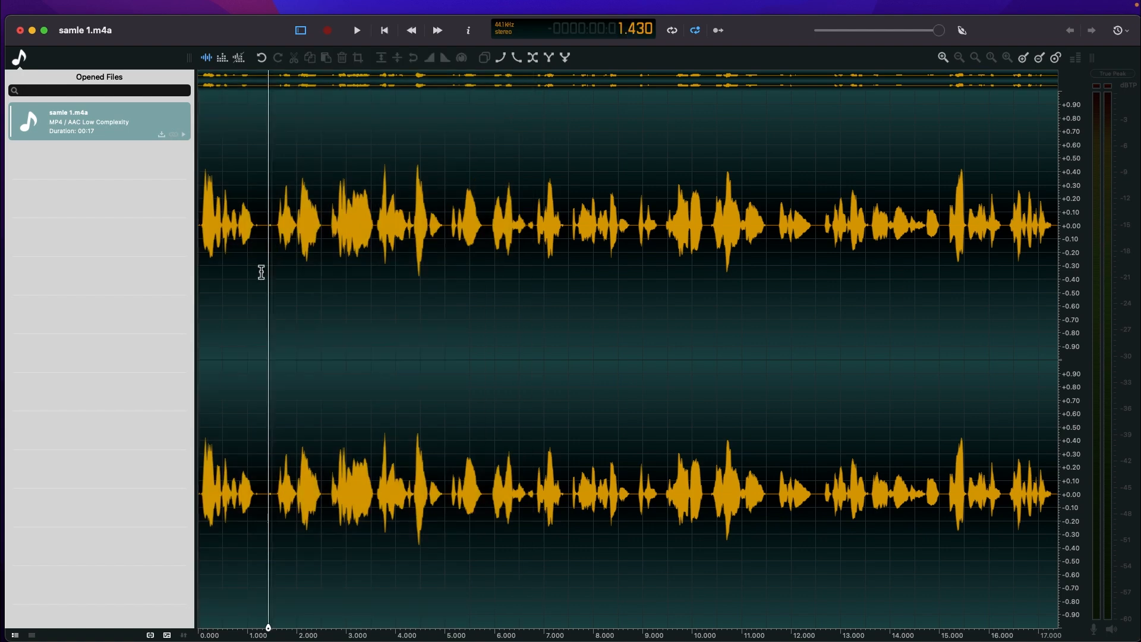
pyautogui.moveTo(255, 225); pyautogui.dragTo(274, 225)
pyautogui.moveTo(301, 7)
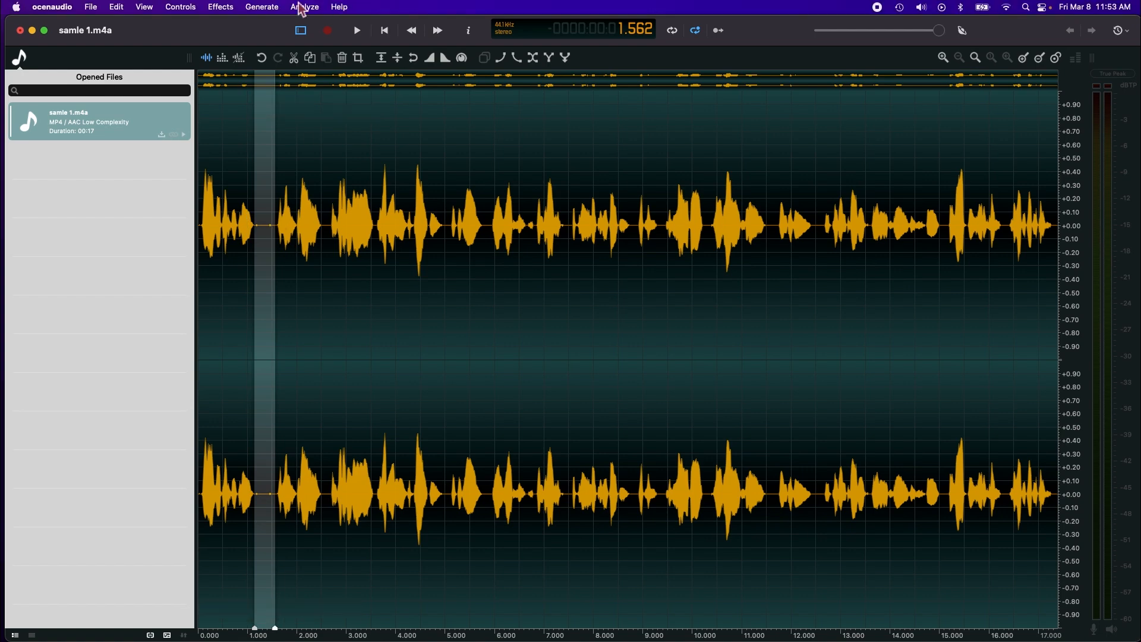
pyautogui.click(263, 8)
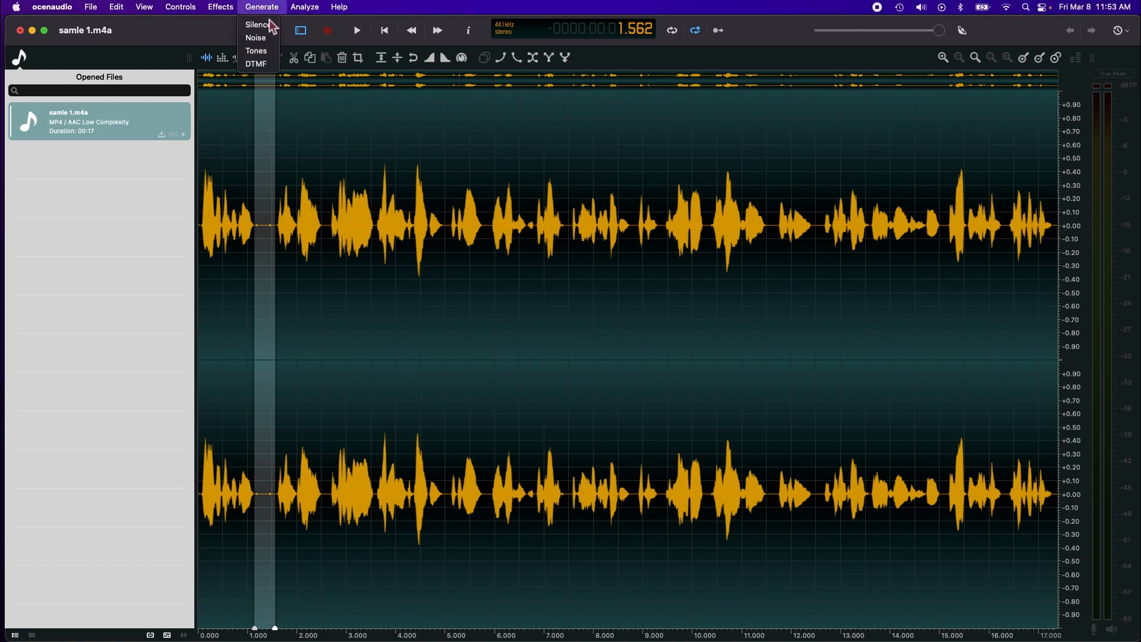
pyautogui.click(269, 27)
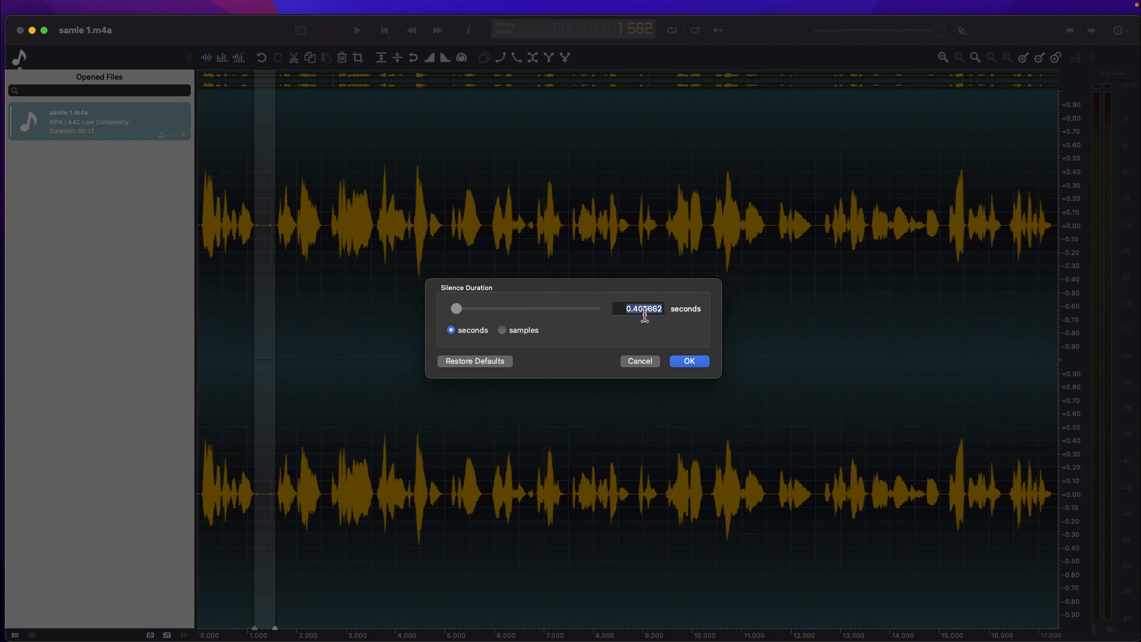
pyautogui.click(688, 361)
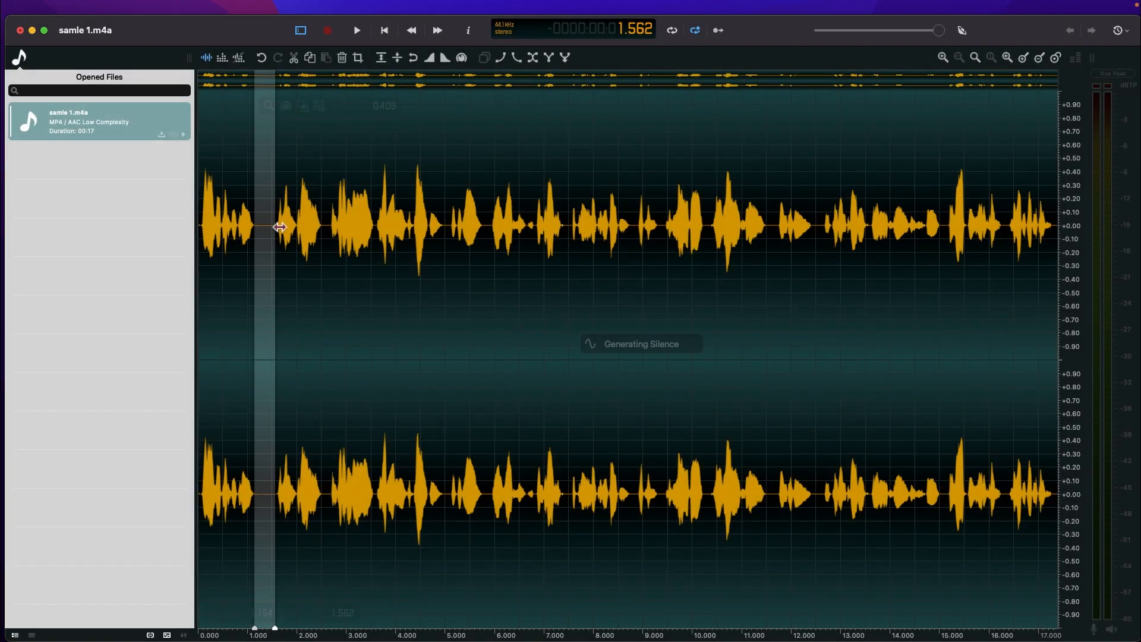
# Play the recording from about 0.07 s to check the silenced gap, and stop playback.
pyautogui.click(207, 224)
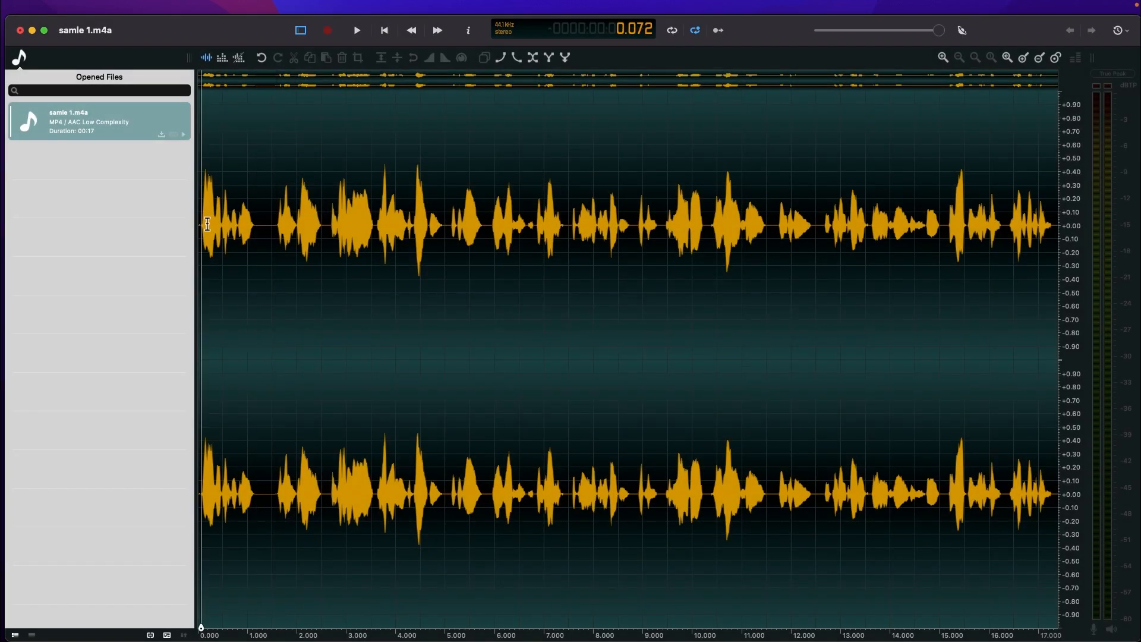
pyautogui.press('space')
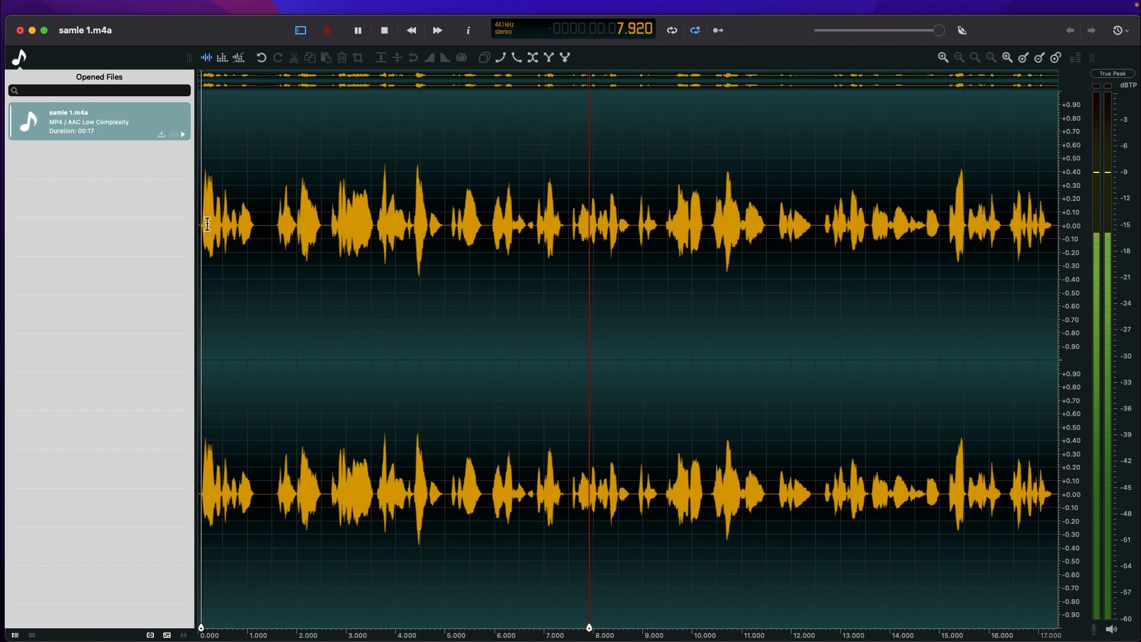
pyautogui.press('space')
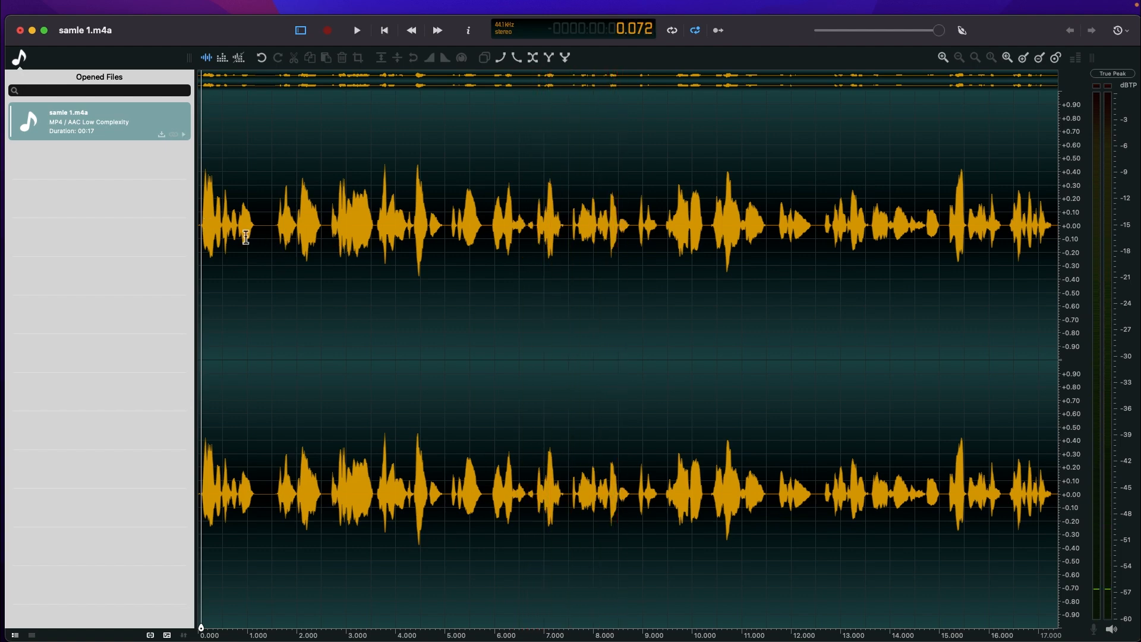
# Delete the pause from about 2.49 s to 2.68 s and the short one from about 3.37 s to 3.44 s.
pyautogui.click(943, 57)
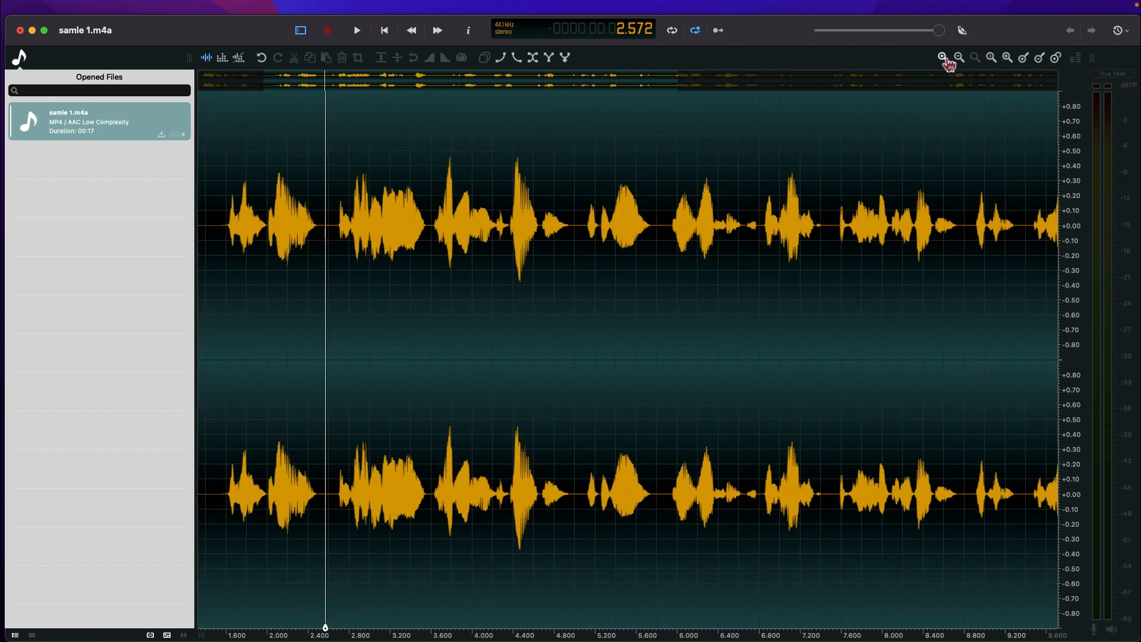
pyautogui.click(943, 57)
pyautogui.click(942, 57)
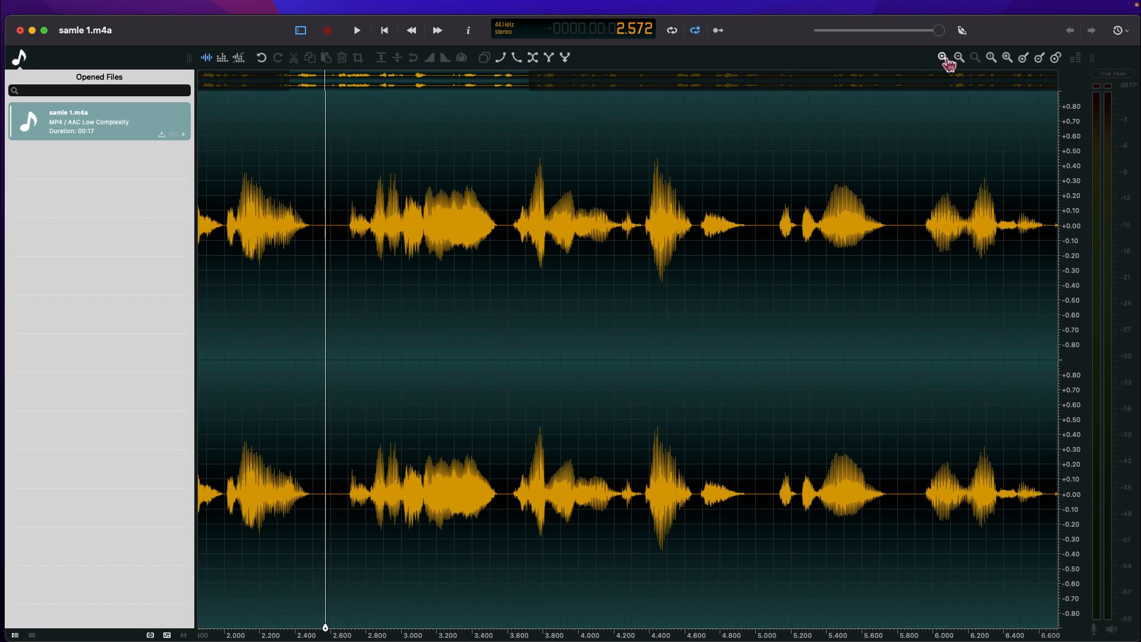
pyautogui.moveTo(312, 231); pyautogui.dragTo(347, 225)
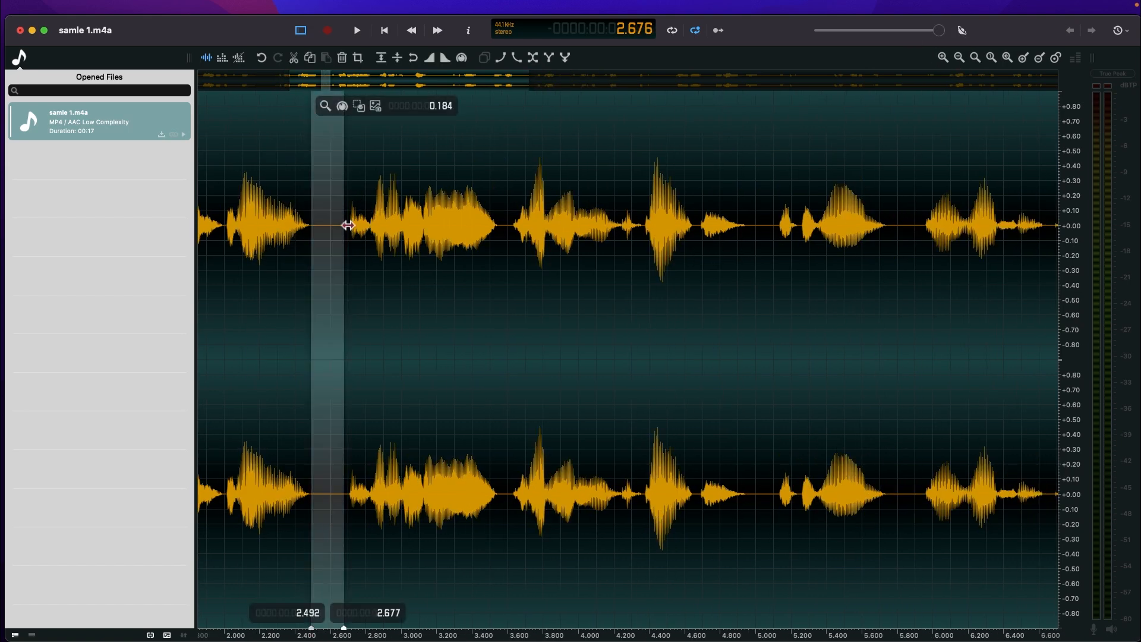
pyautogui.press('Delete')
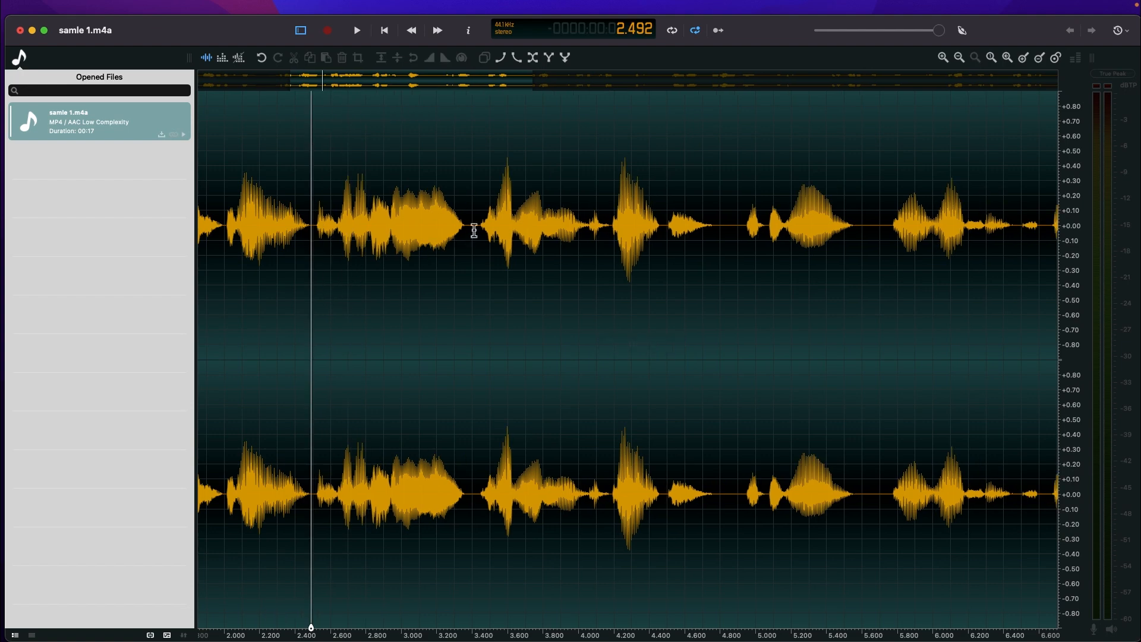
pyautogui.moveTo(473, 229); pyautogui.dragTo(467, 225)
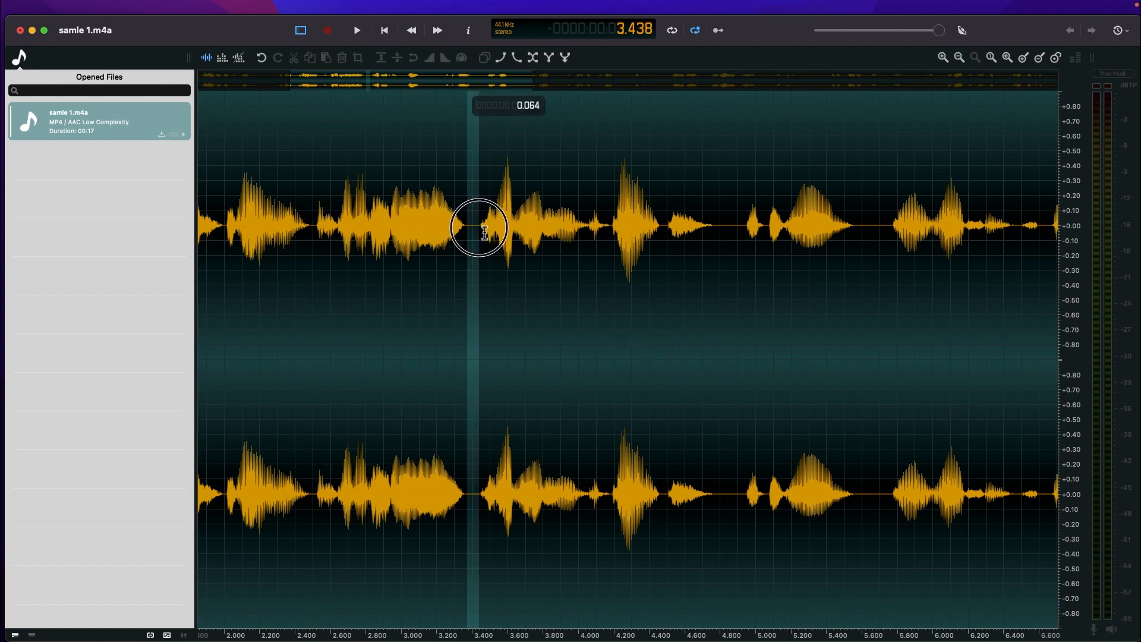
pyautogui.press('Delete')
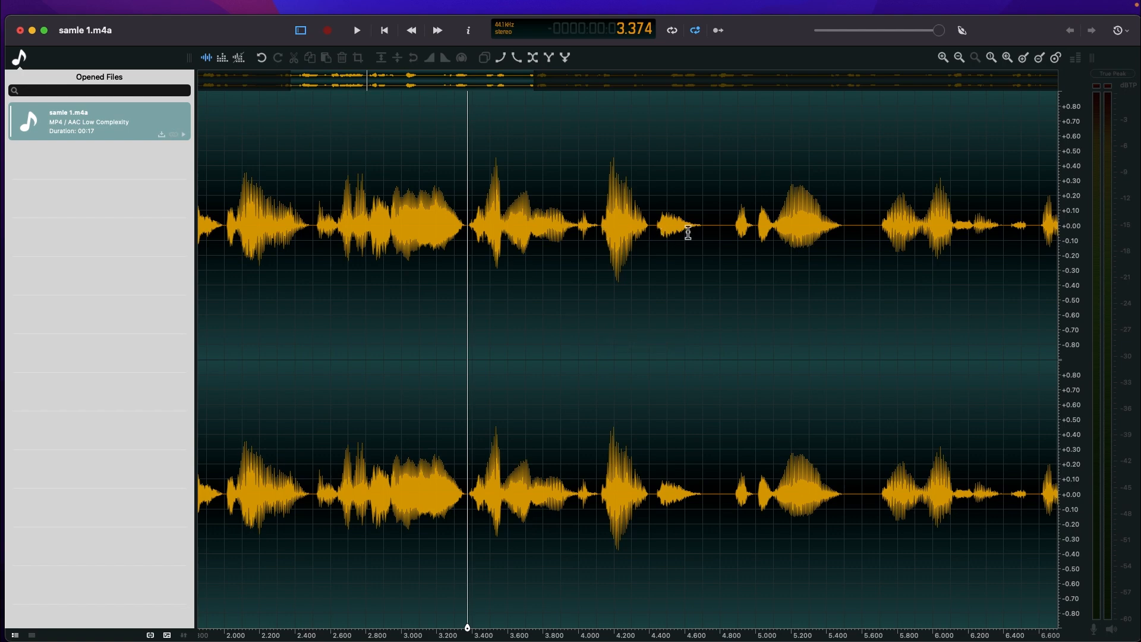
# Listen to the speech from about 4.02 s, and delete the pause between about 4.71 s and 4.88 s.
pyautogui.click(587, 240)
pyautogui.press('space')
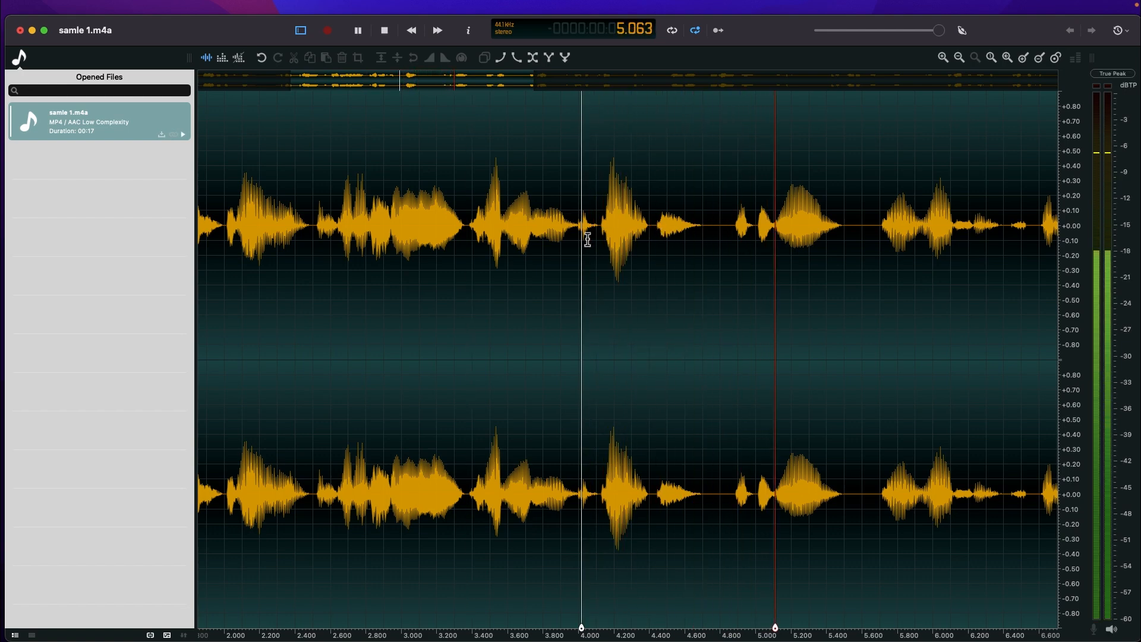
pyautogui.press('space')
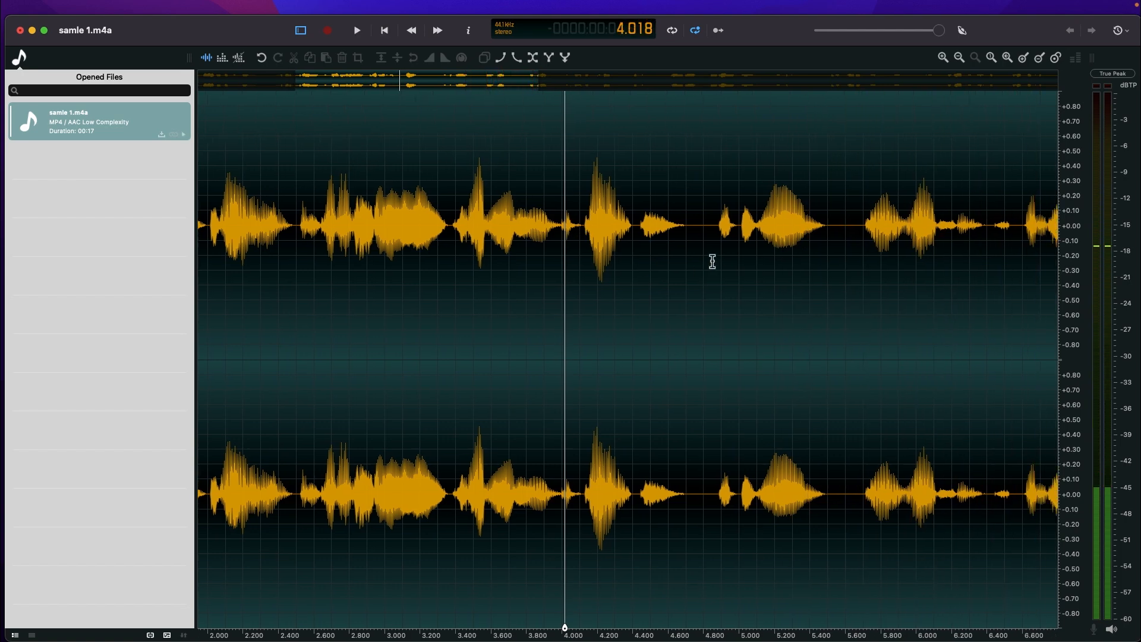
pyautogui.moveTo(719, 231); pyautogui.dragTo(689, 230)
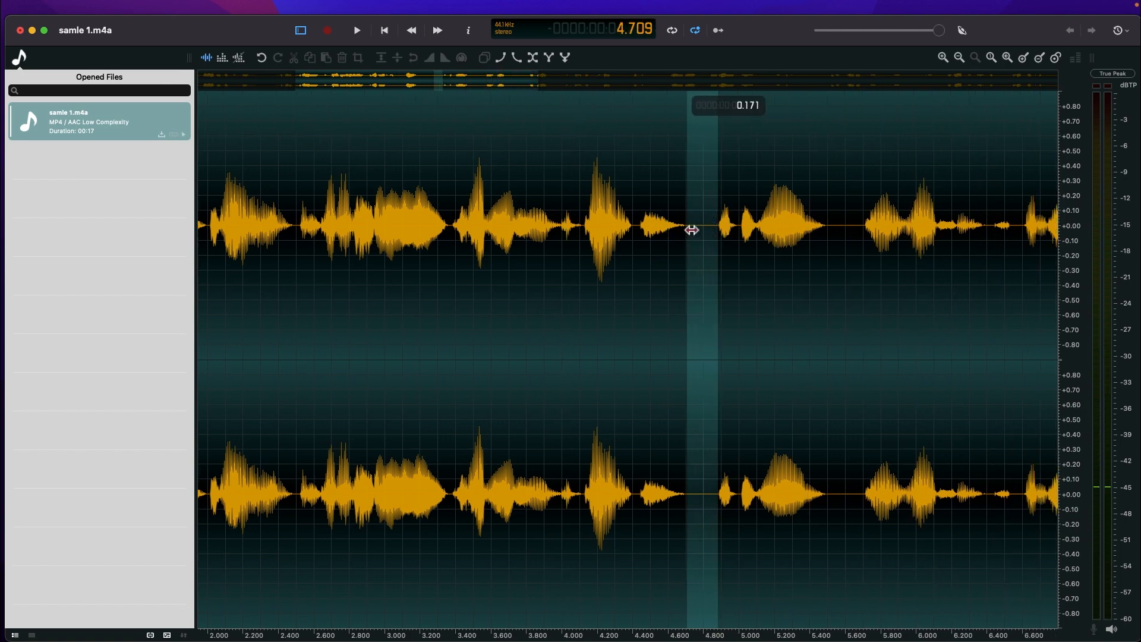
pyautogui.press('Delete')
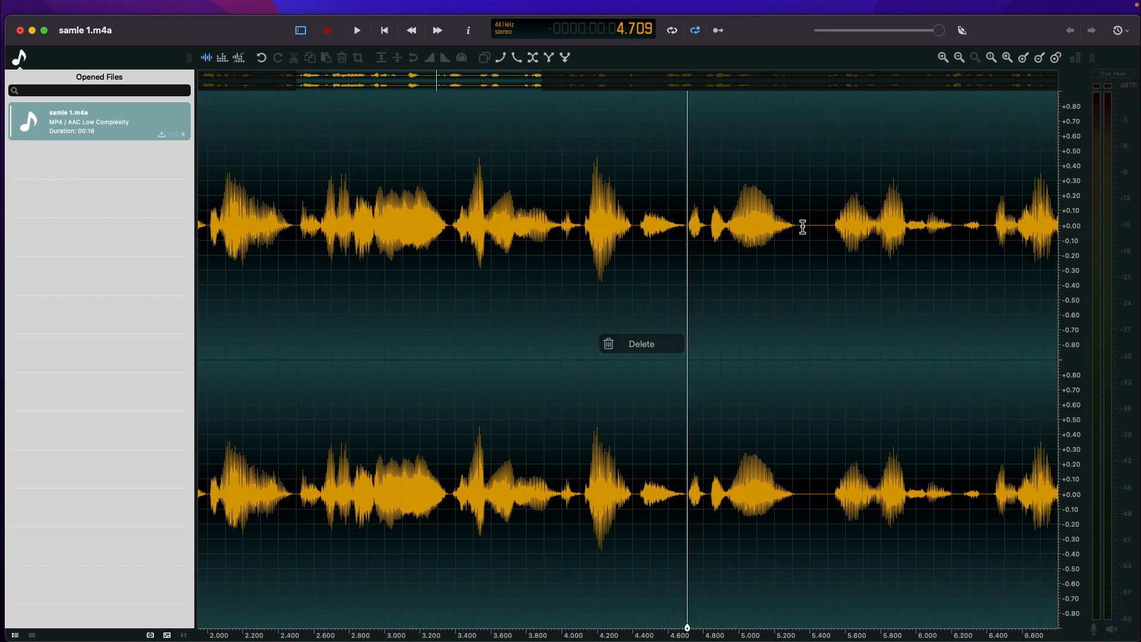
# Delete the pause from about 5.33 s to 5.53 s and play from the cut to check it.
pyautogui.moveTo(797, 224); pyautogui.dragTo(837, 226)
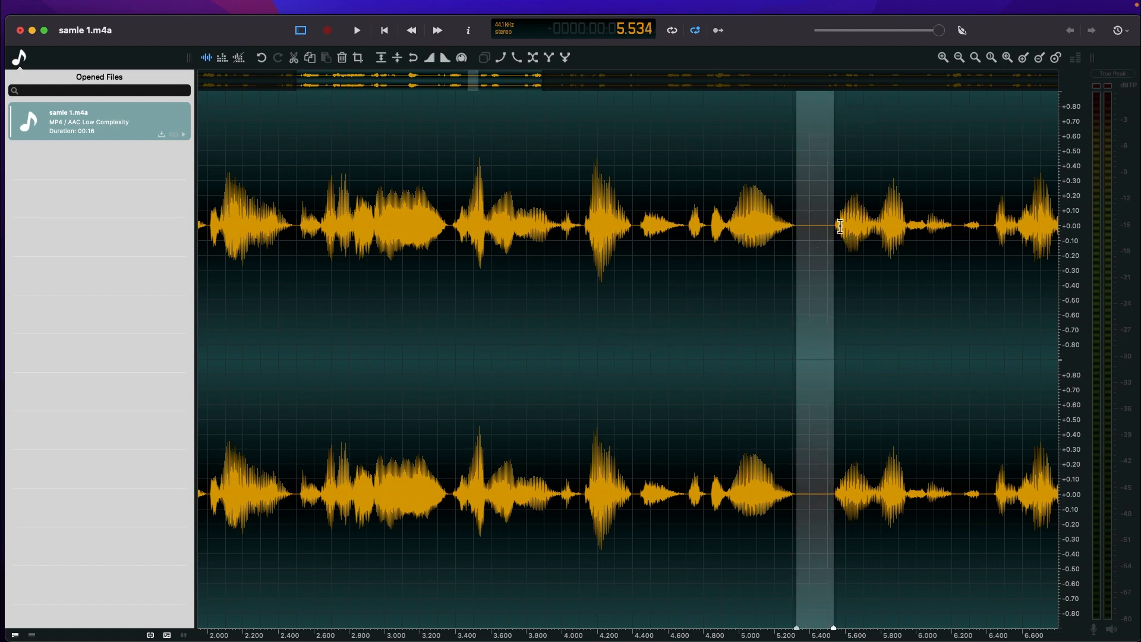
pyautogui.press('Delete')
pyautogui.hscroll(5, 780, 312)
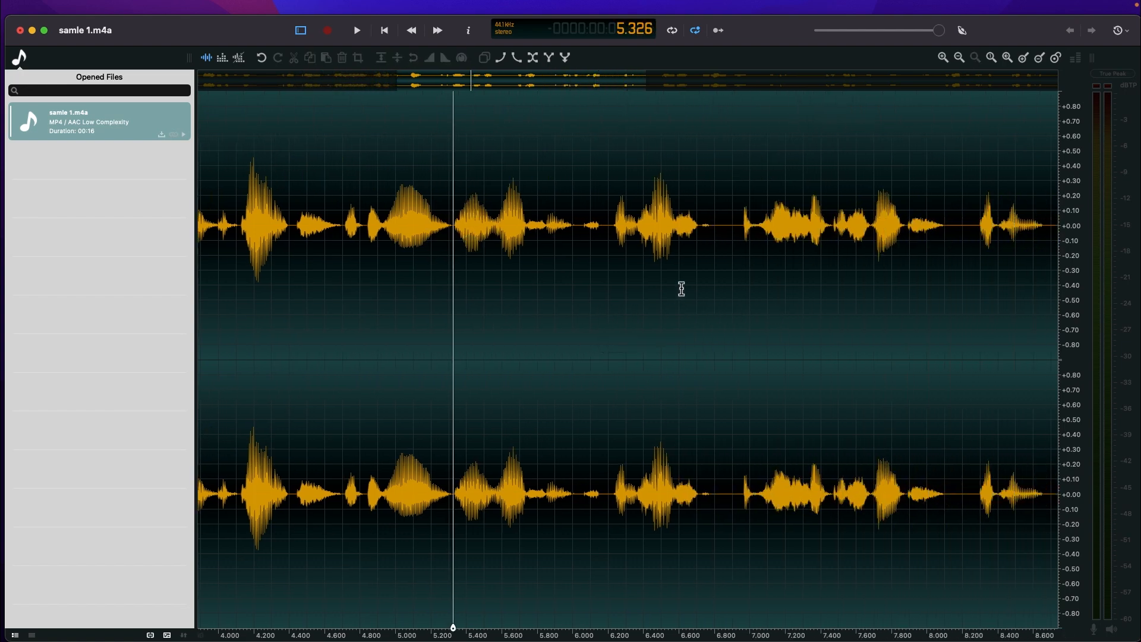
pyautogui.press('space')
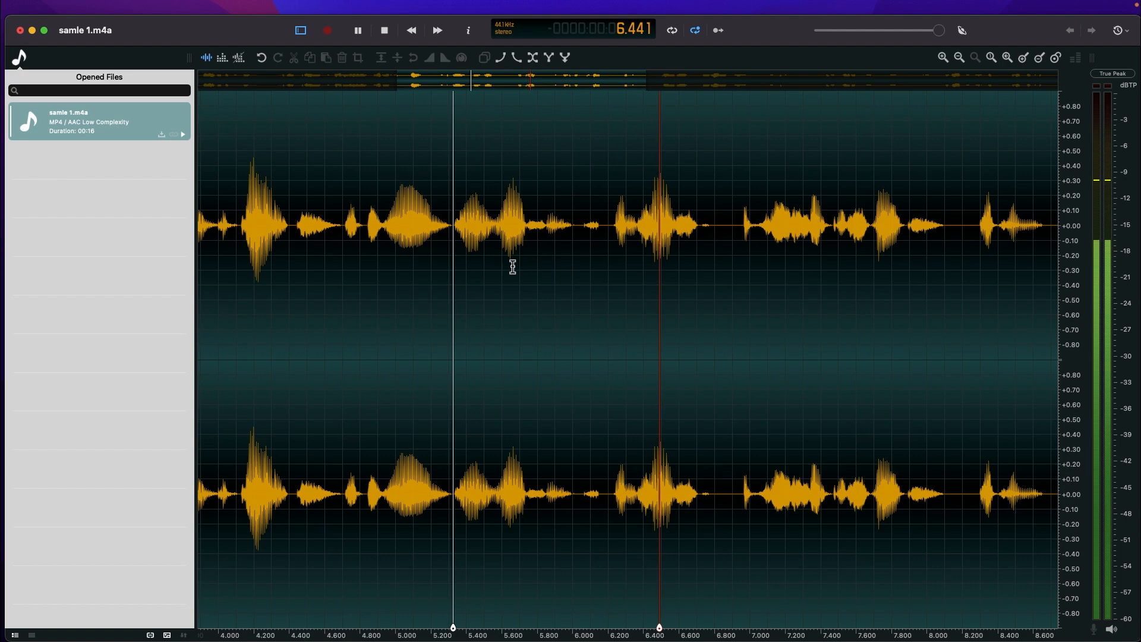
pyautogui.press('space')
# Delete the pause from about 6.81 s to 6.97 s, and undo the latest deletions.
pyautogui.click(612, 233)
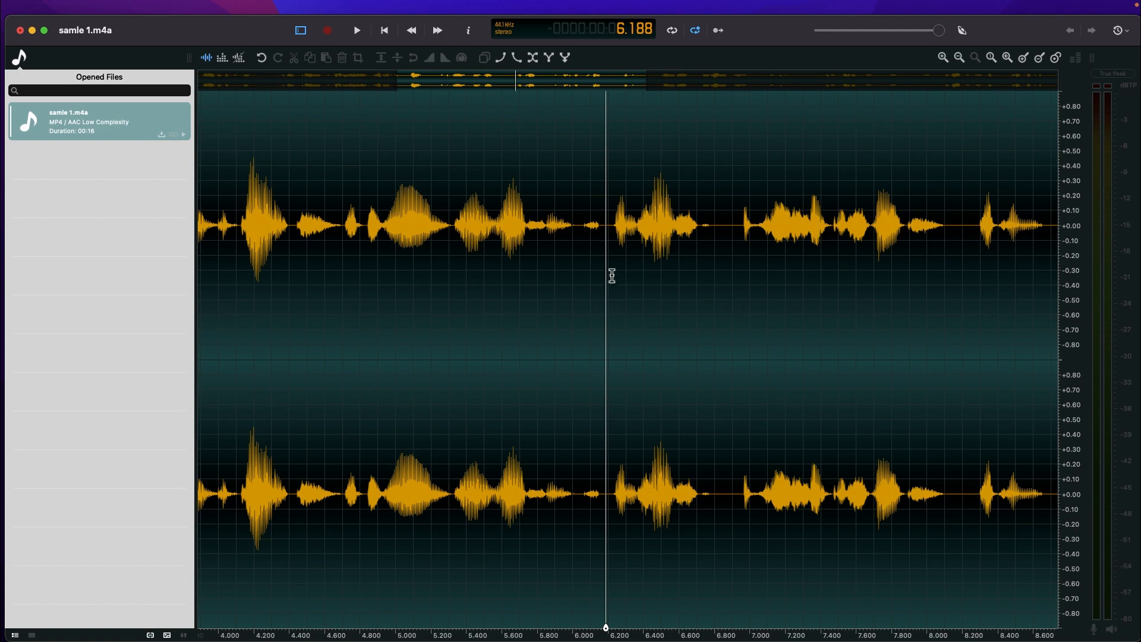
pyautogui.moveTo(744, 226); pyautogui.dragTo(720, 224)
pyautogui.press('Delete')
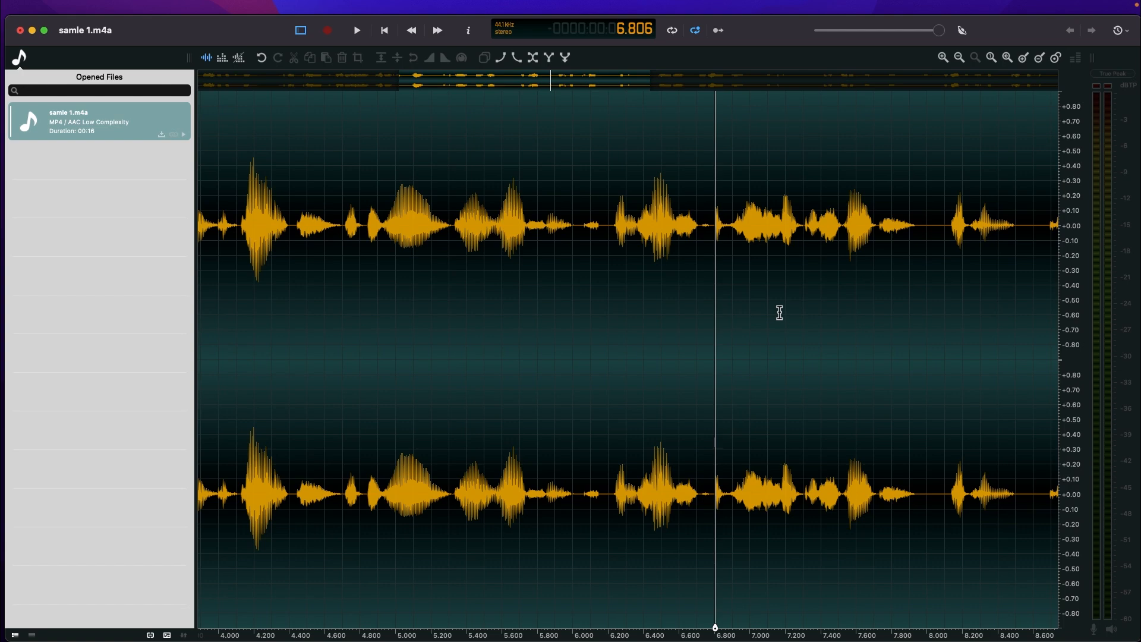
pyautogui.press('super+z')
# Insert 0.6 seconds of generated silence into the speech at about 6.41 s.
pyautogui.click(476, 229)
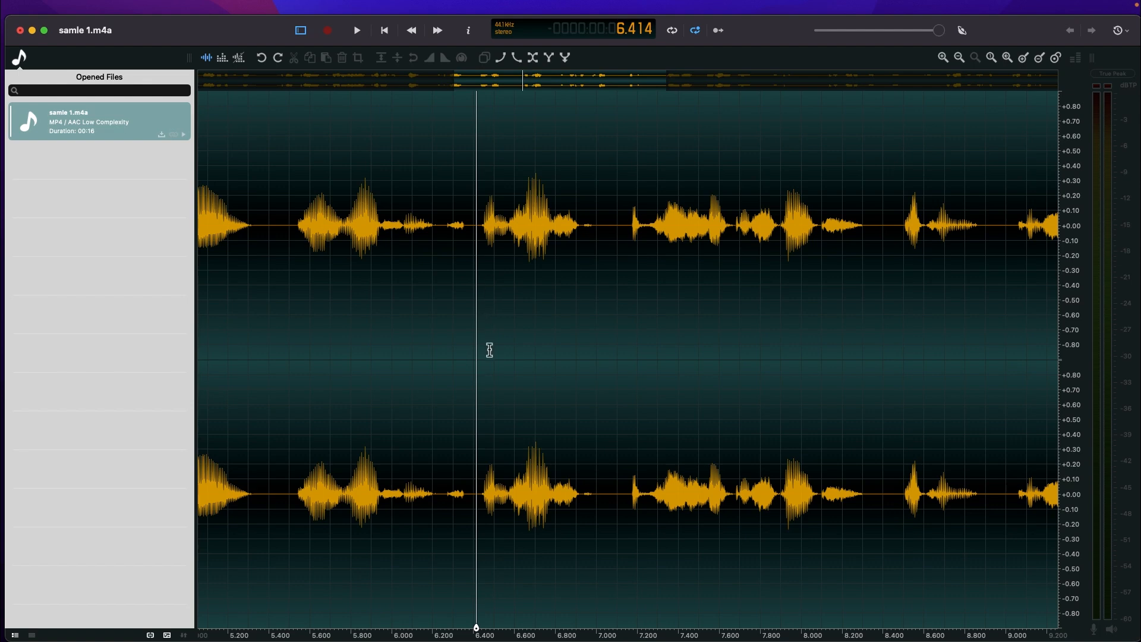
pyautogui.moveTo(344, 3)
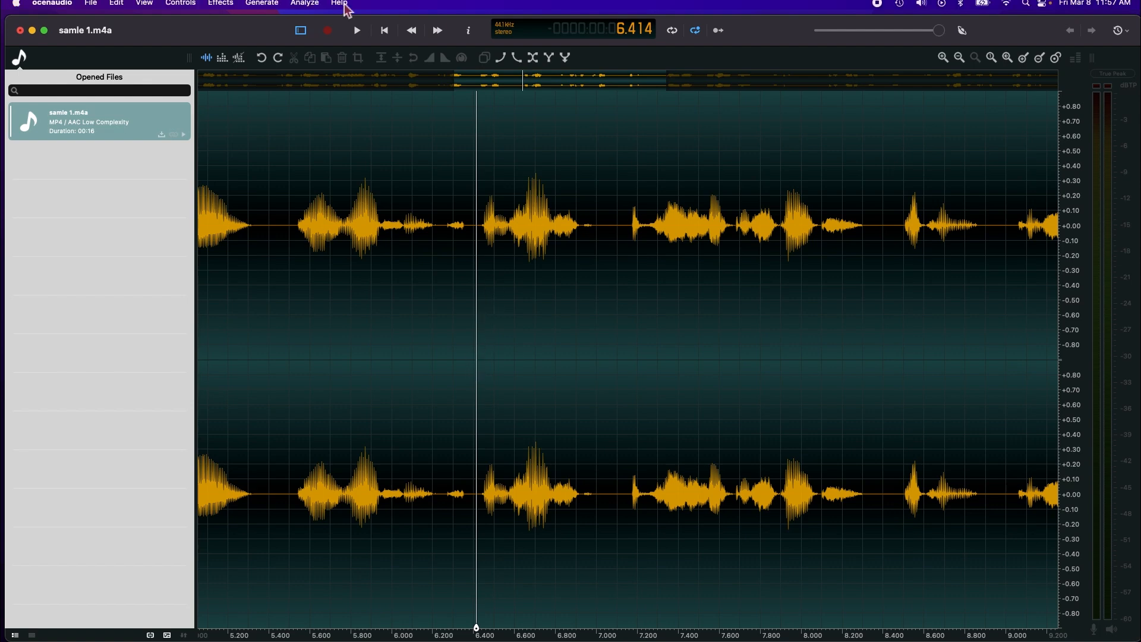
pyautogui.click(267, 8)
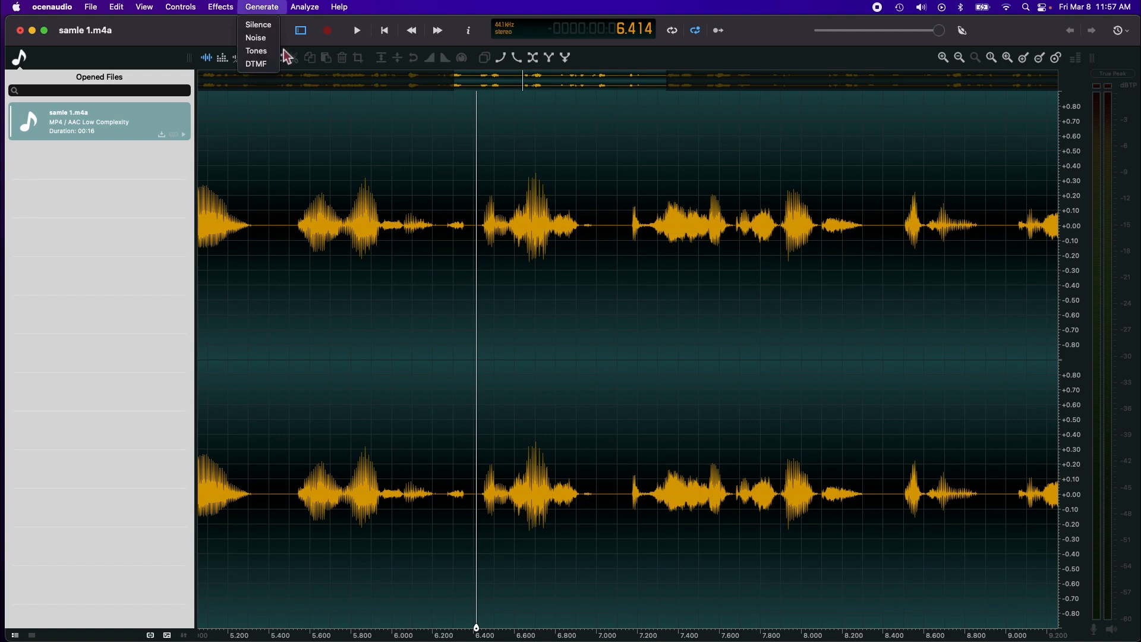
pyautogui.click(273, 25)
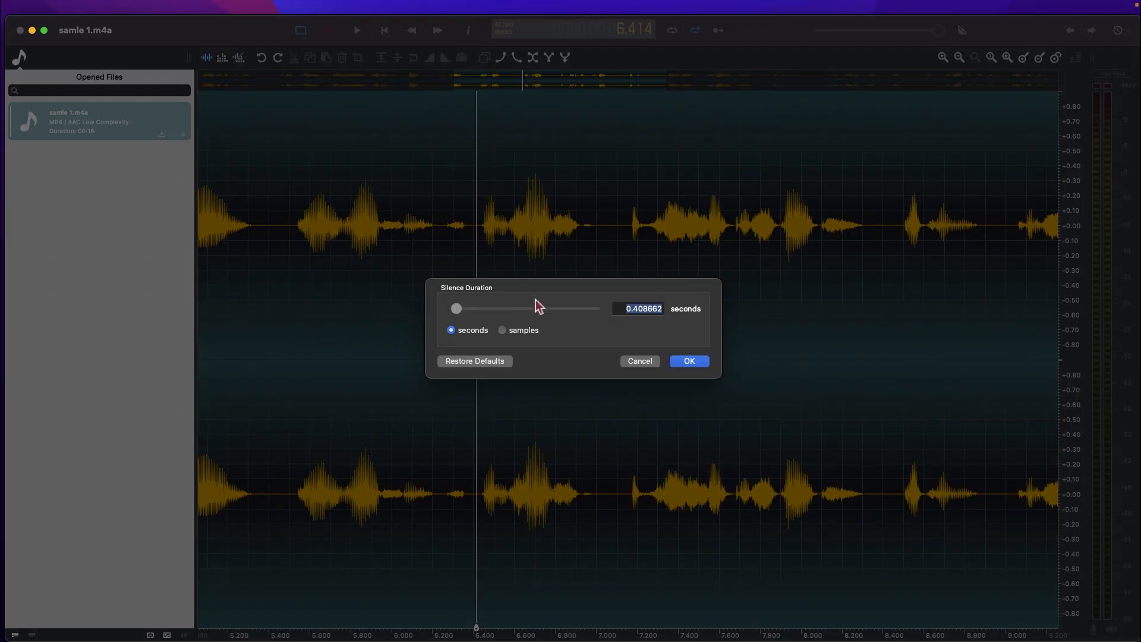
pyautogui.click(638, 315)
pyautogui.moveTo(638, 315); pyautogui.dragTo(683, 316)
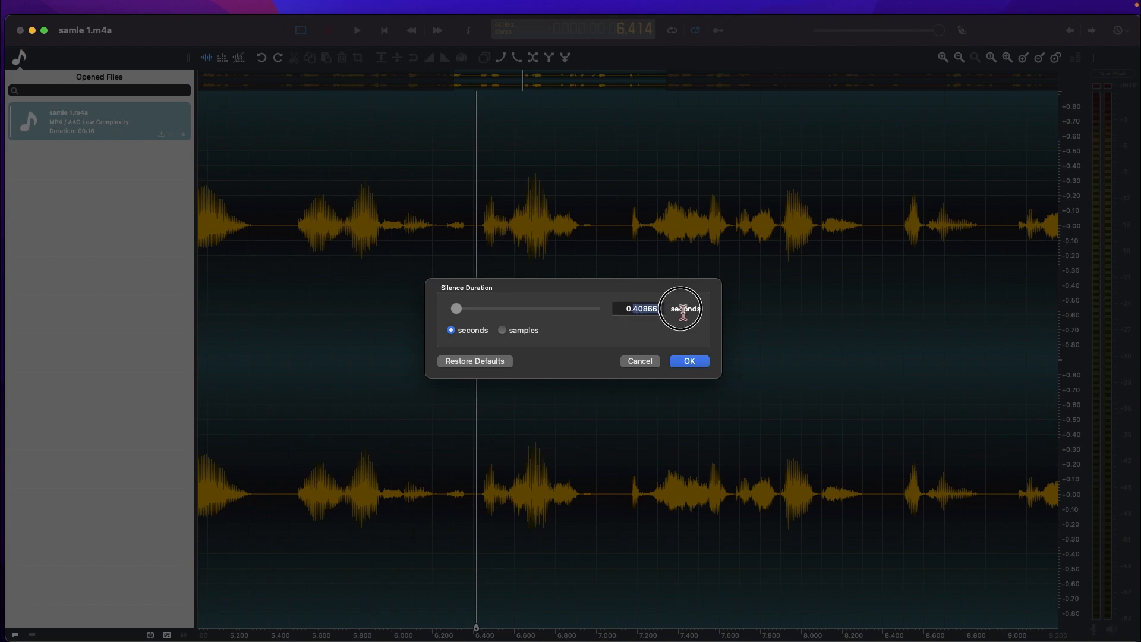
pyautogui.write('6')
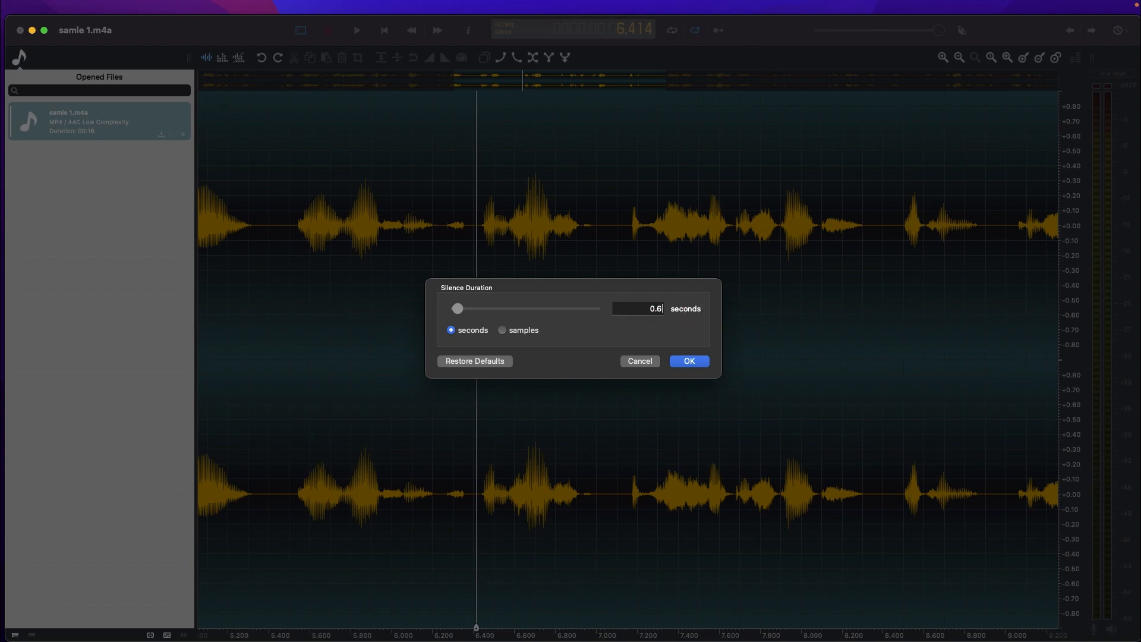
pyautogui.click(689, 362)
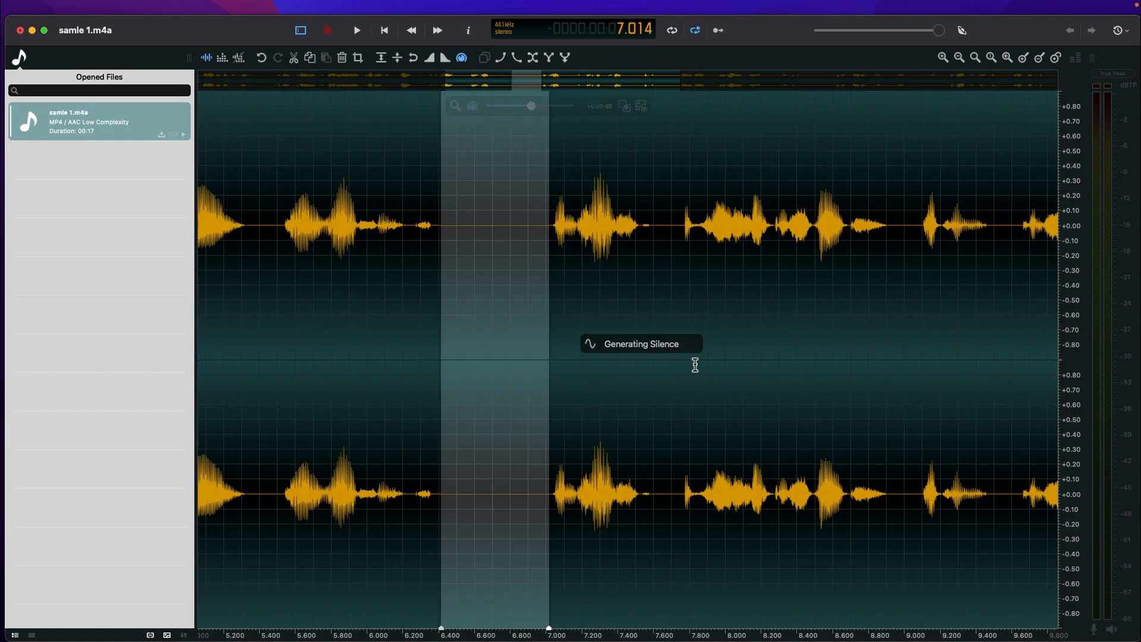
# Play the recording from the beginning to check the spacing of the speech, and stop playback.
pyautogui.click(506, 240)
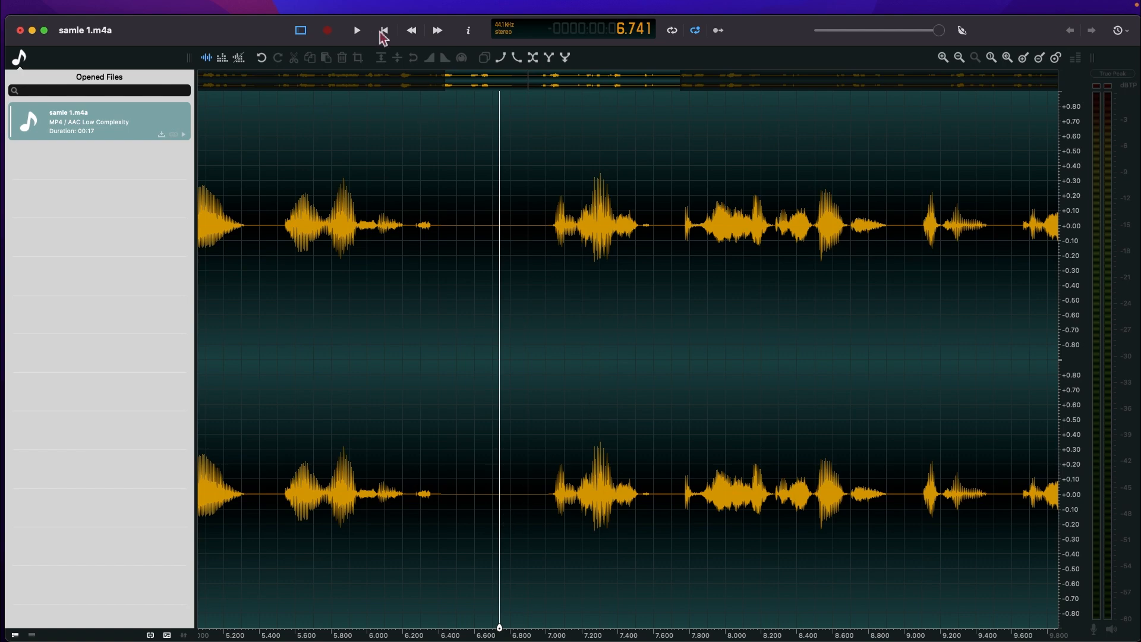
pyautogui.click(382, 32)
pyautogui.press('space')
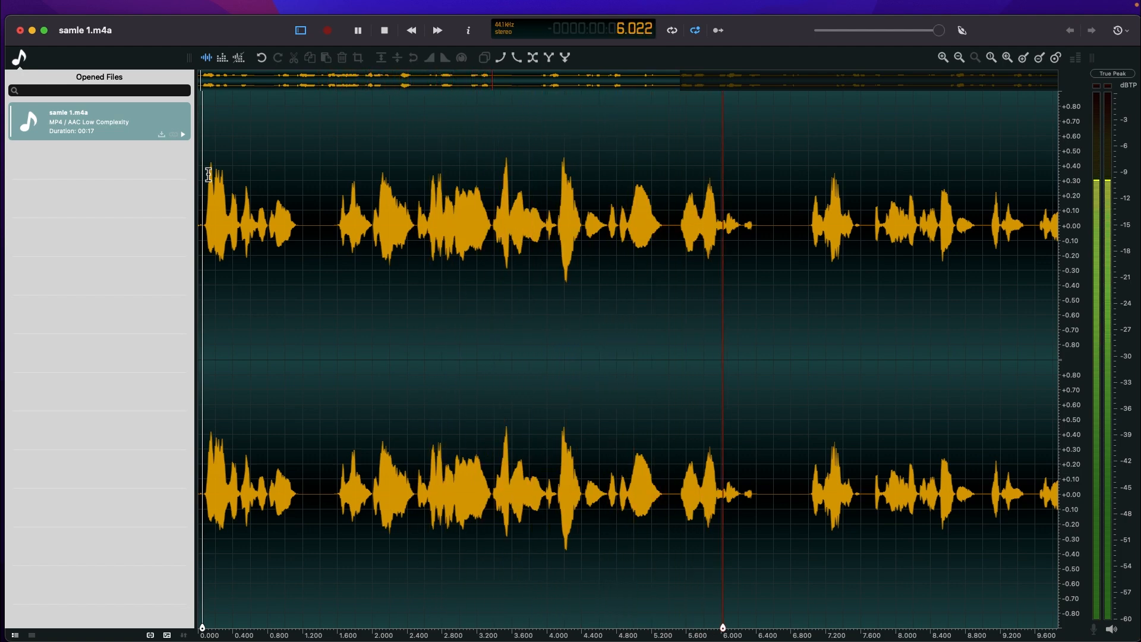
pyautogui.press('space')
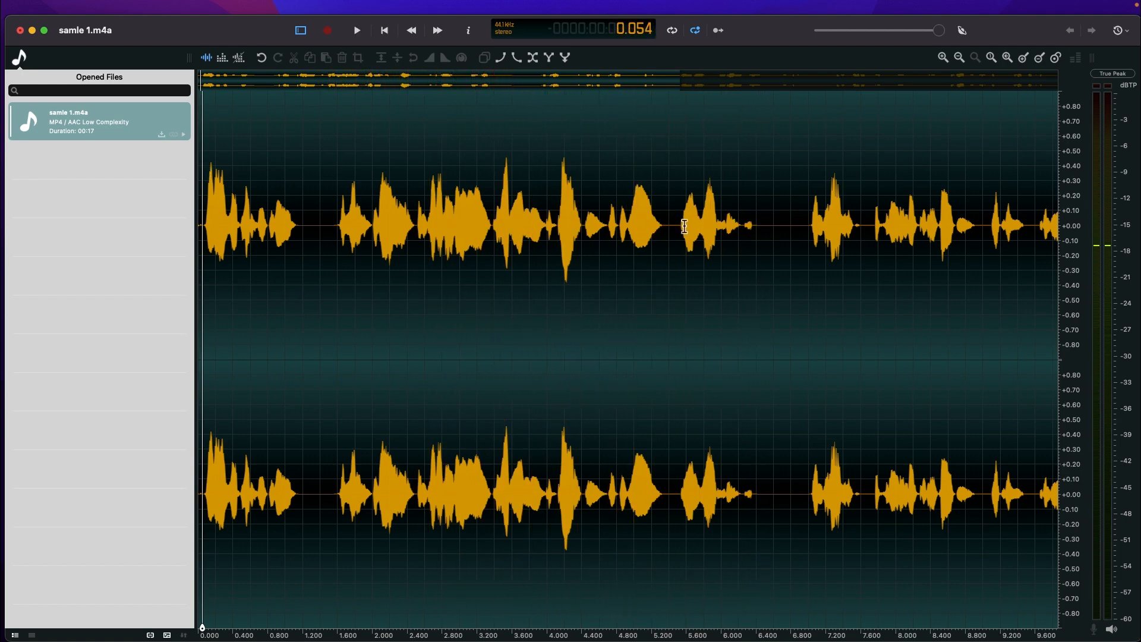
# Delete the pause between about 5.34 s and 5.52 s.
pyautogui.moveTo(685, 229); pyautogui.dragTo(667, 228)
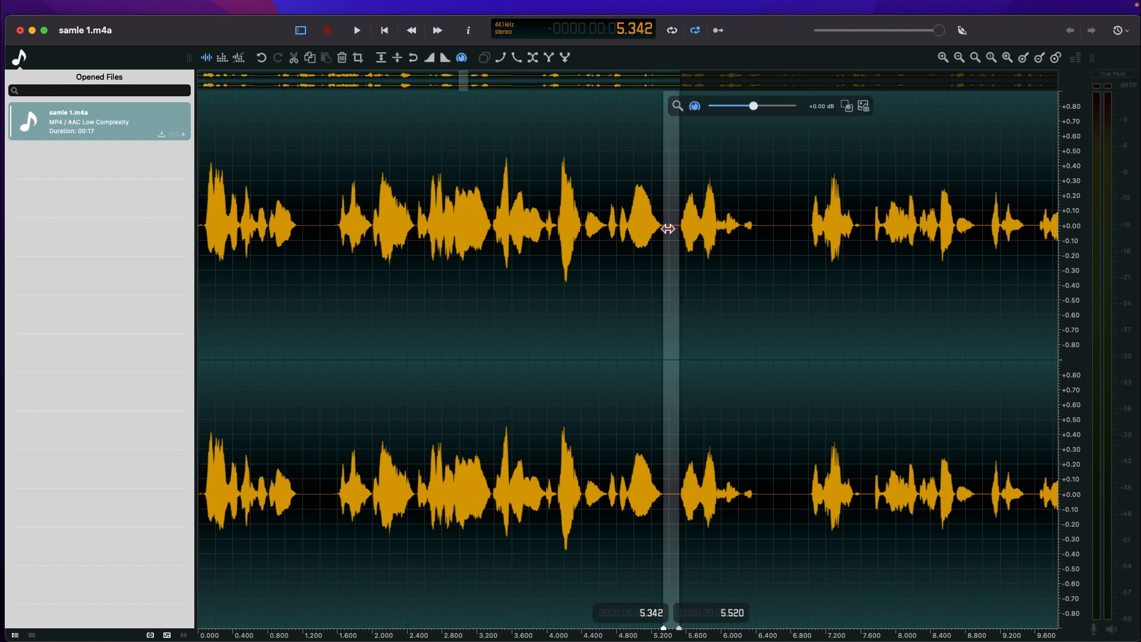
pyautogui.press('BackSpace')
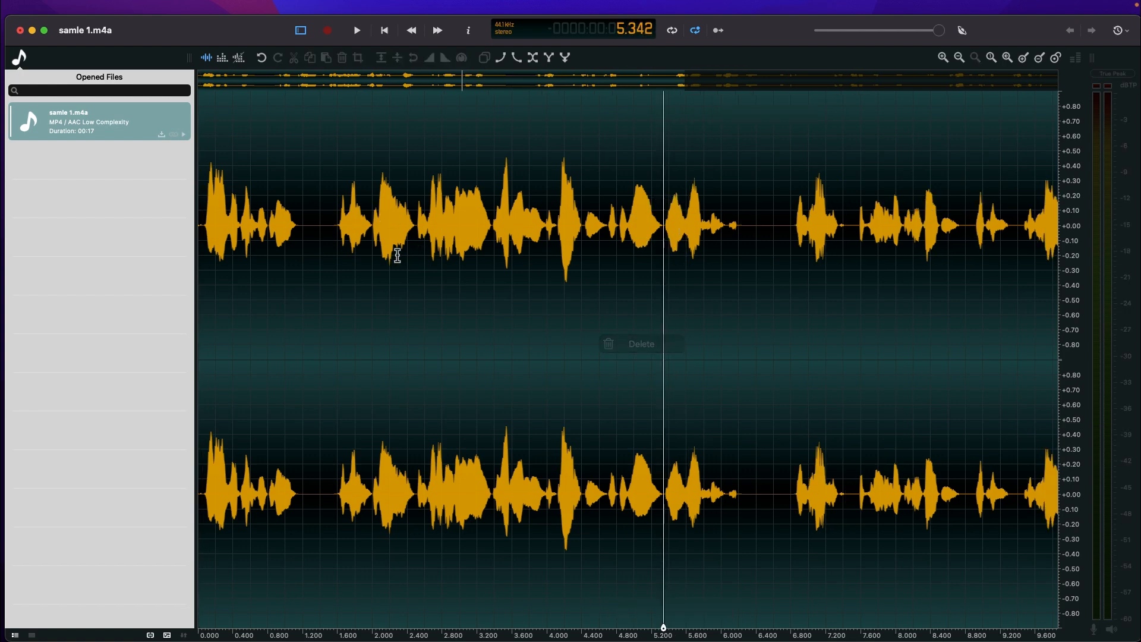
# Play the recording from about 1.17 s to check the spacing of the speech, and stop playback.
pyautogui.click(305, 248)
pyautogui.press('space')
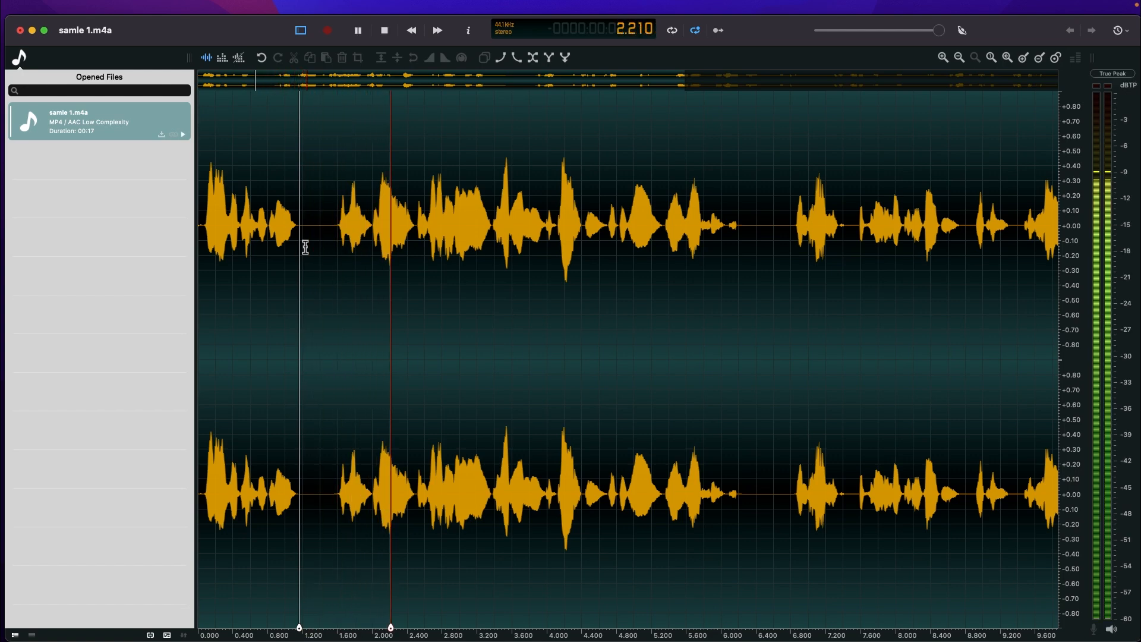
pyautogui.press('space')
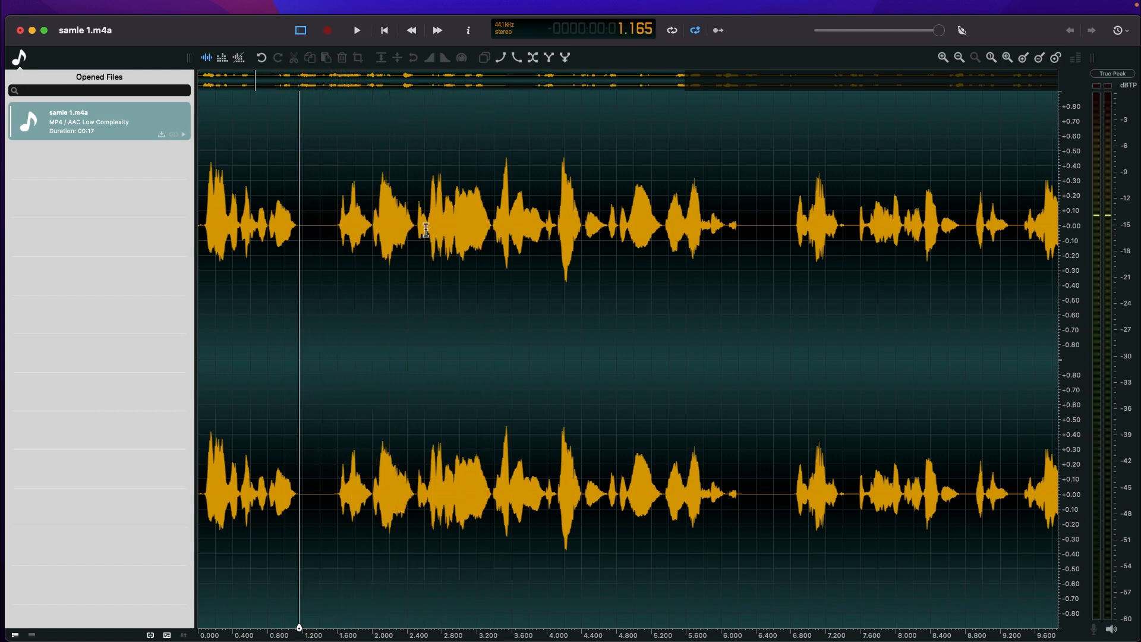
# Delete the short pause between about 2.48 s and 2.52 s.
pyautogui.click(417, 259)
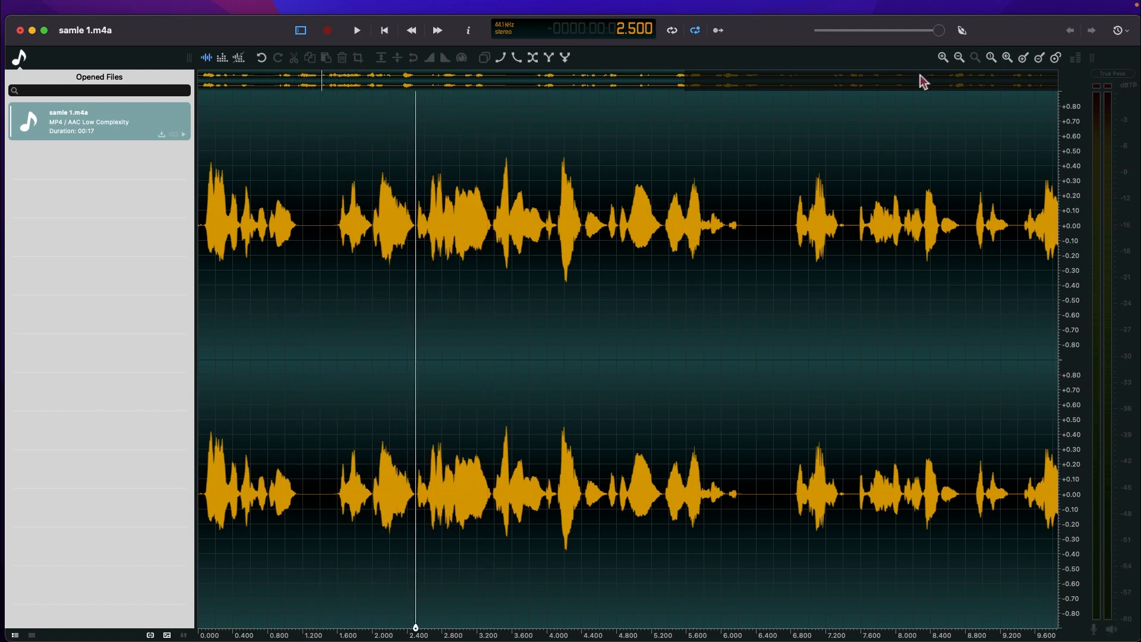
pyautogui.click(946, 58)
pyautogui.click(946, 59)
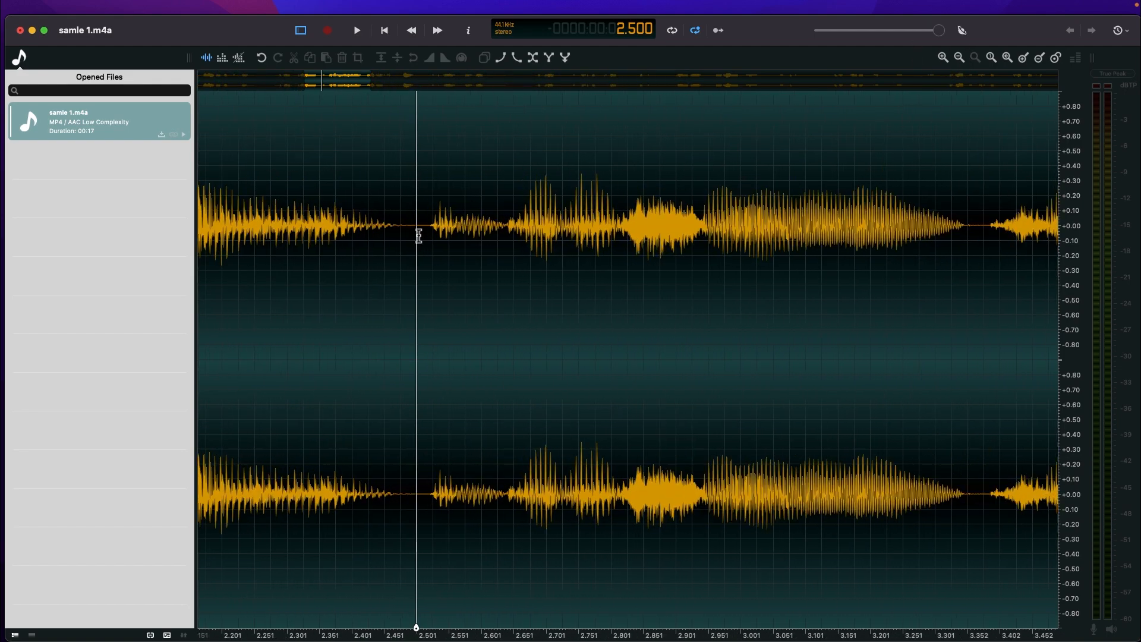
pyautogui.moveTo(428, 230); pyautogui.dragTo(407, 232)
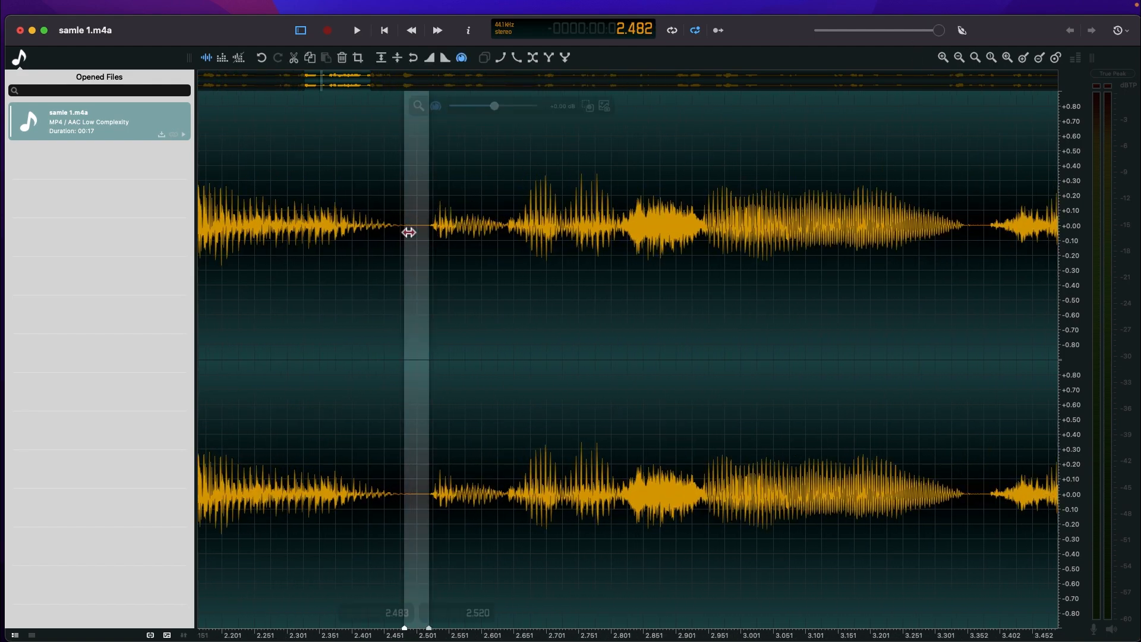
pyautogui.press('Delete')
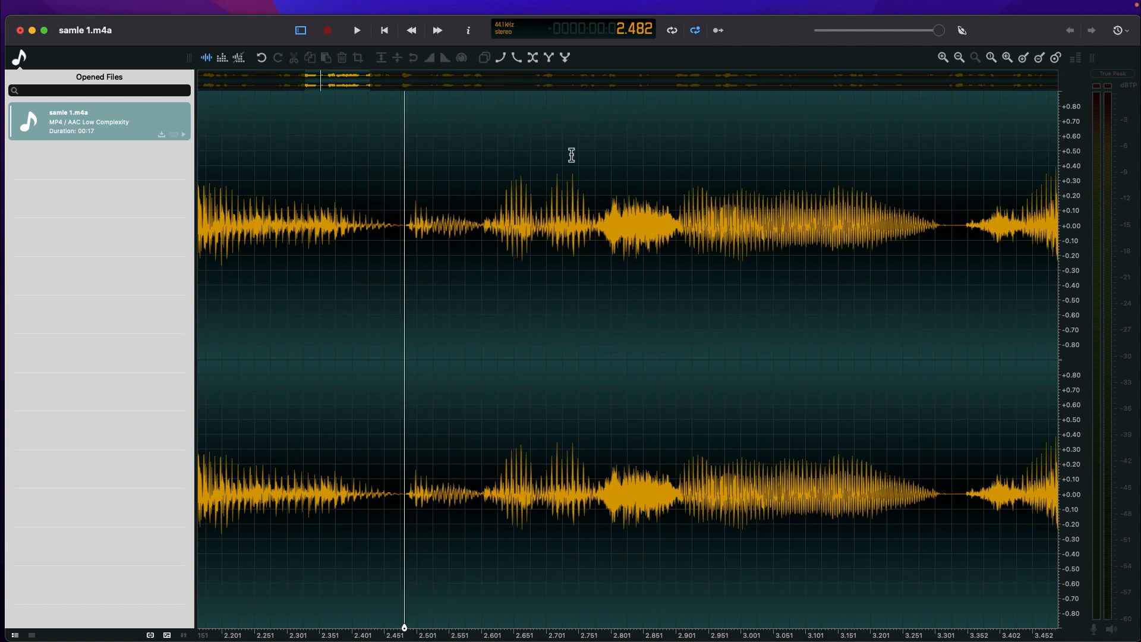
# Play the speech across the cut at about 2.48 s to check it, and stop playback.
pyautogui.moveTo(306, 83); pyautogui.dragTo(214, 97)
pyautogui.click(462, 186)
pyautogui.press('space')
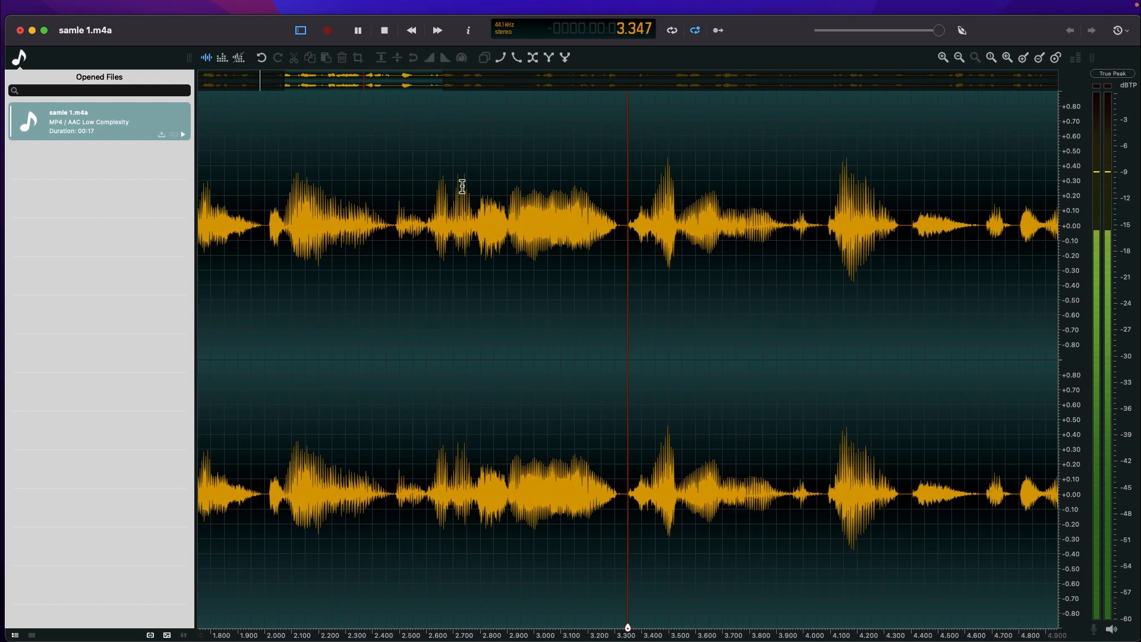
pyautogui.press('space')
# Delete the short gap between about 4.65 s and 4.67 s.
pyautogui.click(459, 184)
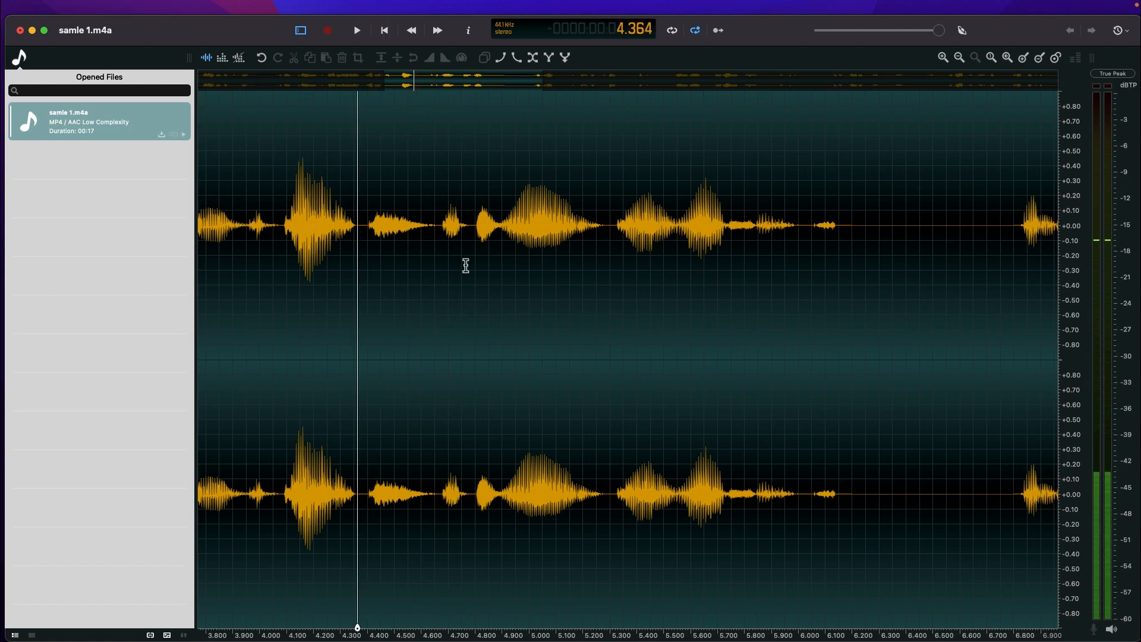
pyautogui.click(441, 229)
pyautogui.moveTo(435, 230); pyautogui.dragTo(439, 231)
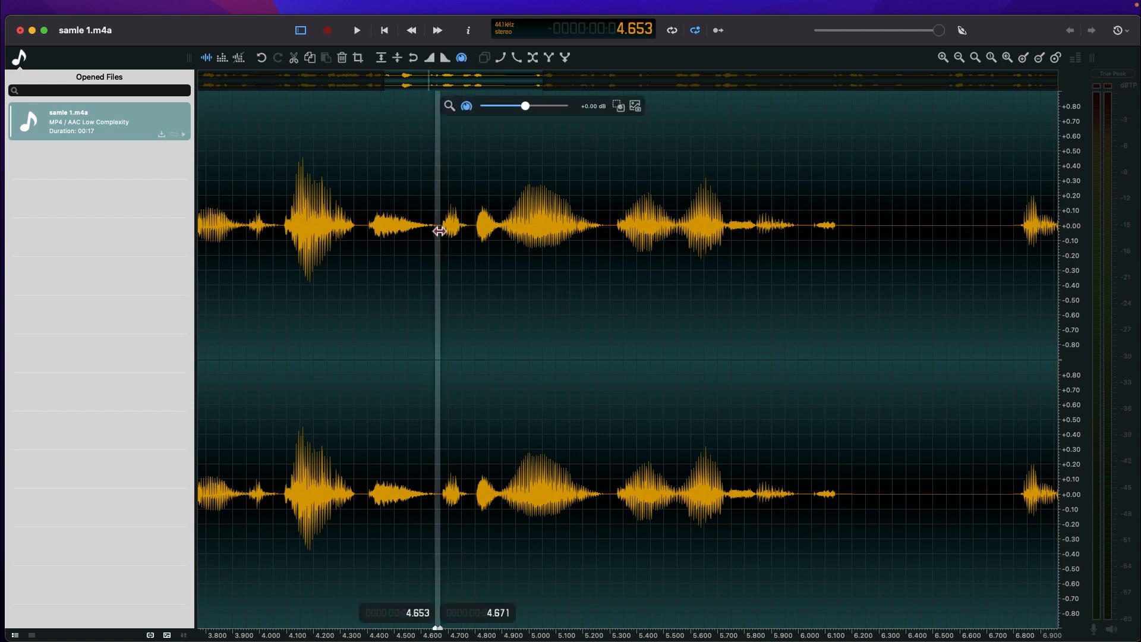
pyautogui.press('Delete')
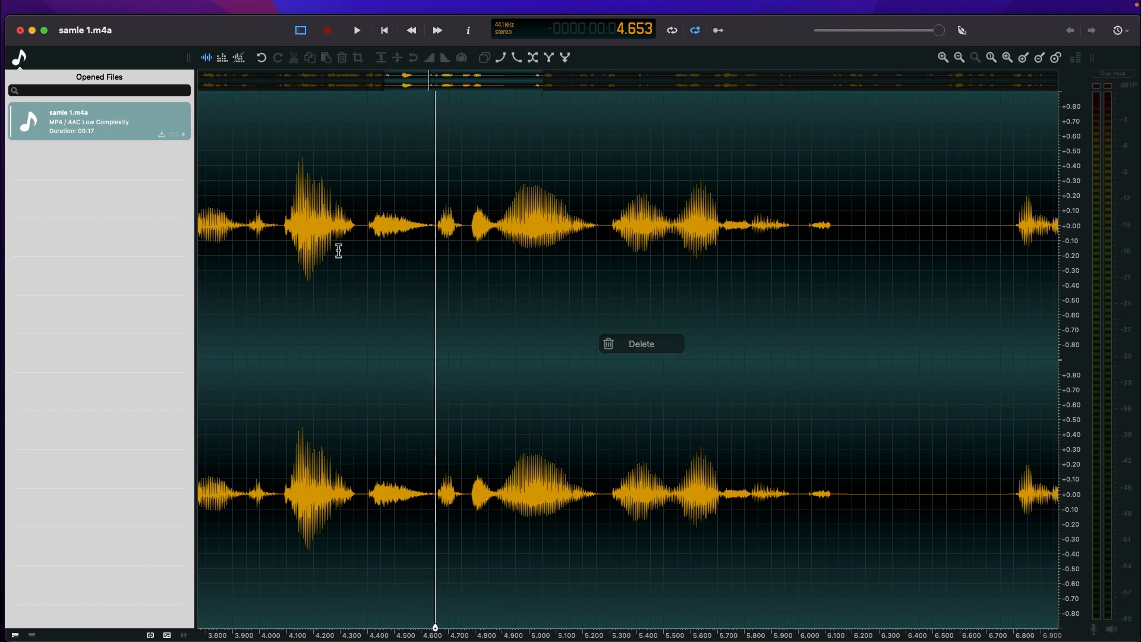
# Listen to the speech from about 4.08 s, and delete the pause between about 5.27 s and 5.31 s.
pyautogui.click(337, 251)
pyautogui.click(287, 245)
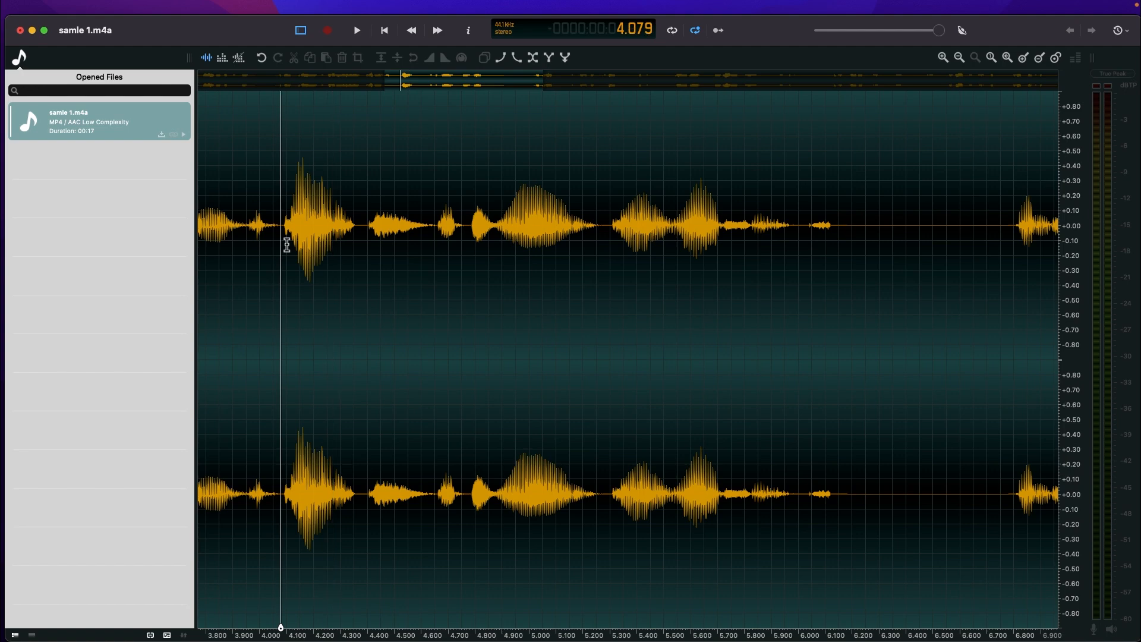
pyautogui.press('space')
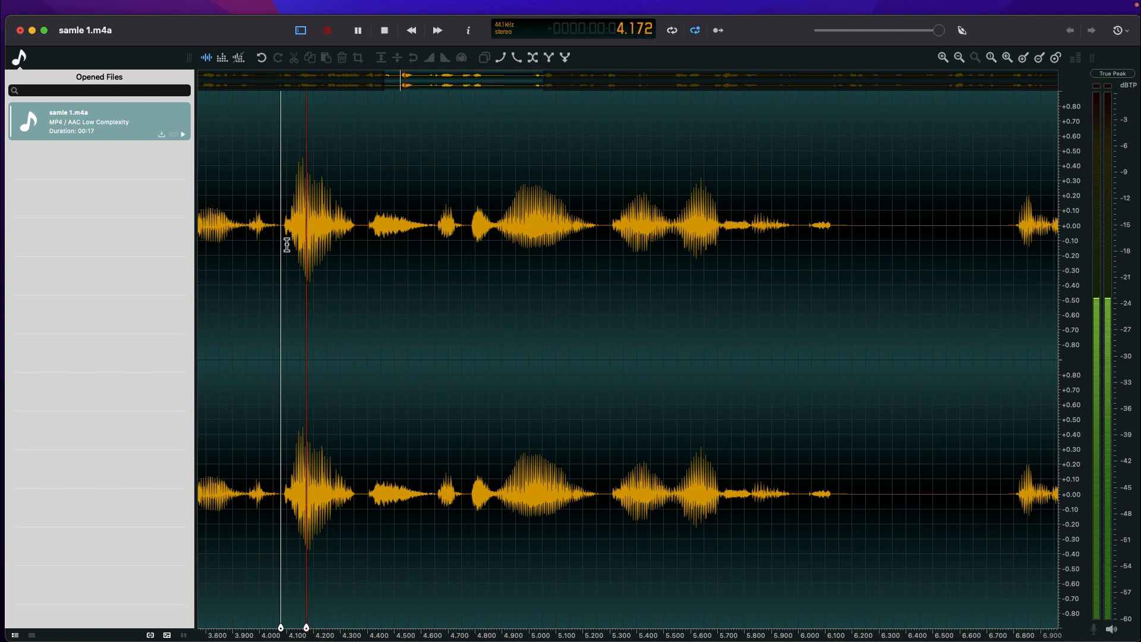
pyautogui.press('space')
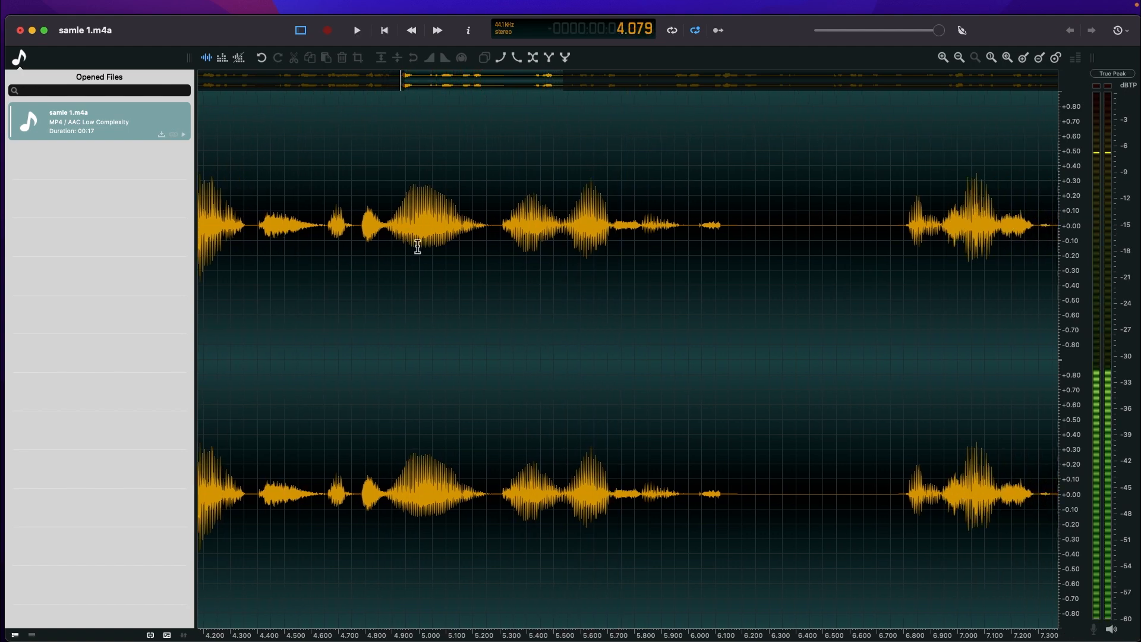
pyautogui.moveTo(504, 233); pyautogui.dragTo(492, 231)
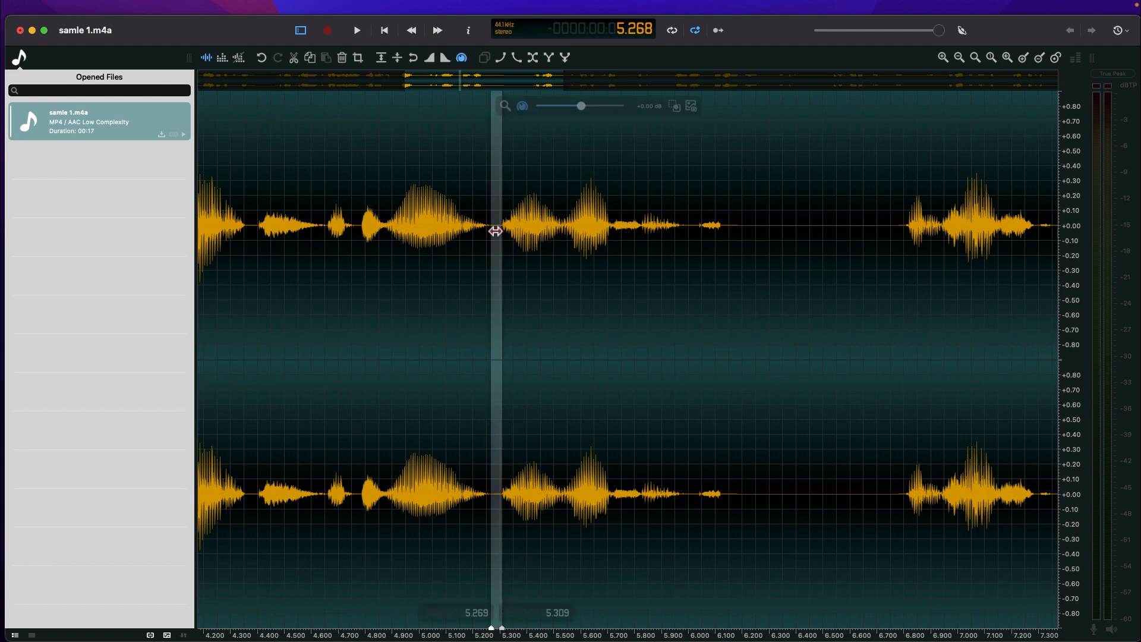
pyautogui.press('Delete')
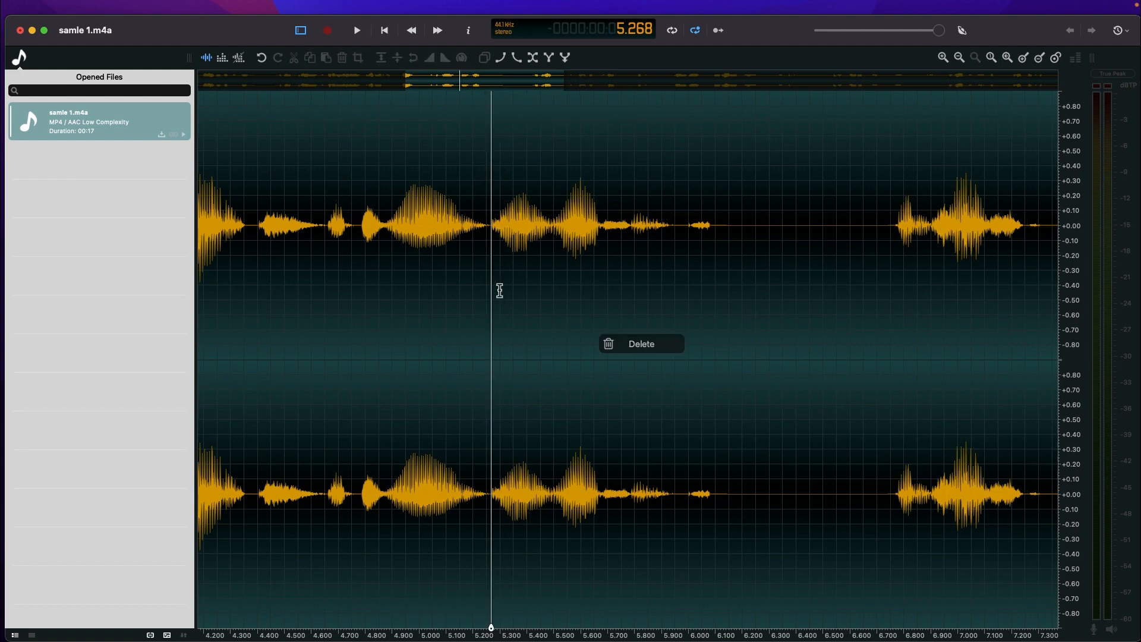
# Replay the speech leading into the latest cut, and delete the remaining gap between about 5.26 s and 5.27 s.
pyautogui.hscroll(-5, 416, 267)
pyautogui.click(245, 238)
pyautogui.press('space')
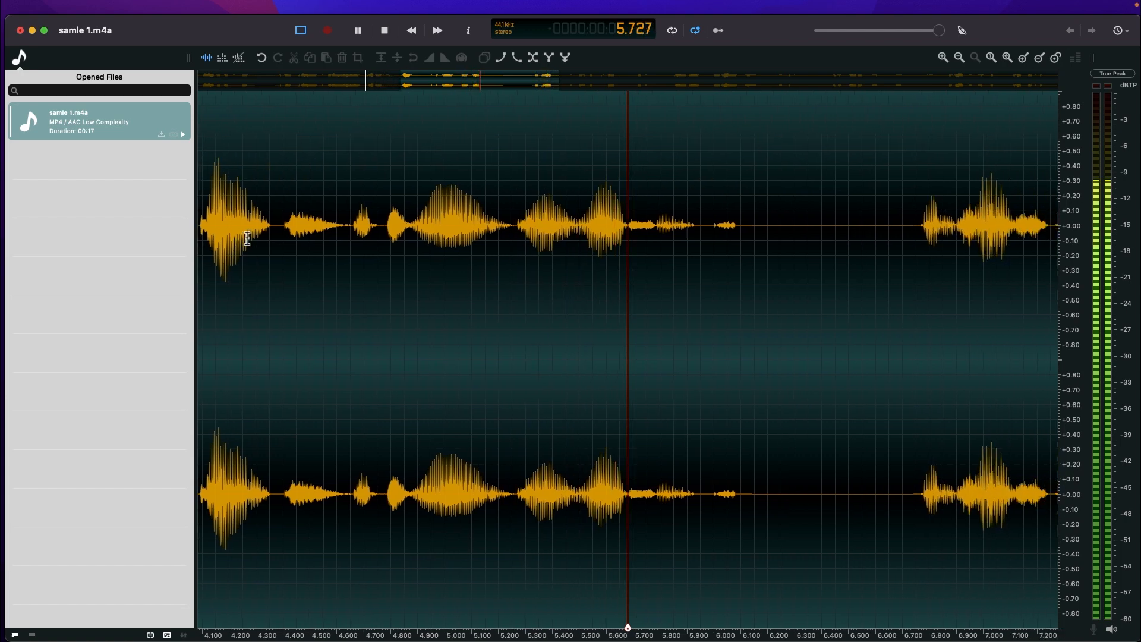
pyautogui.press('space')
pyautogui.click(453, 229)
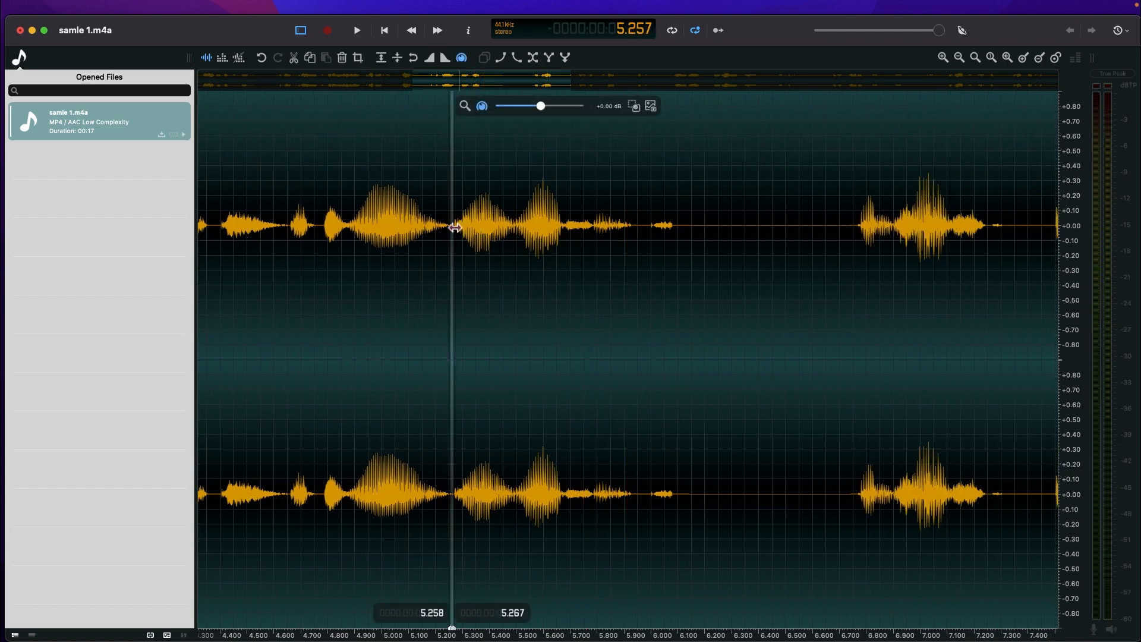
pyautogui.press('Delete')
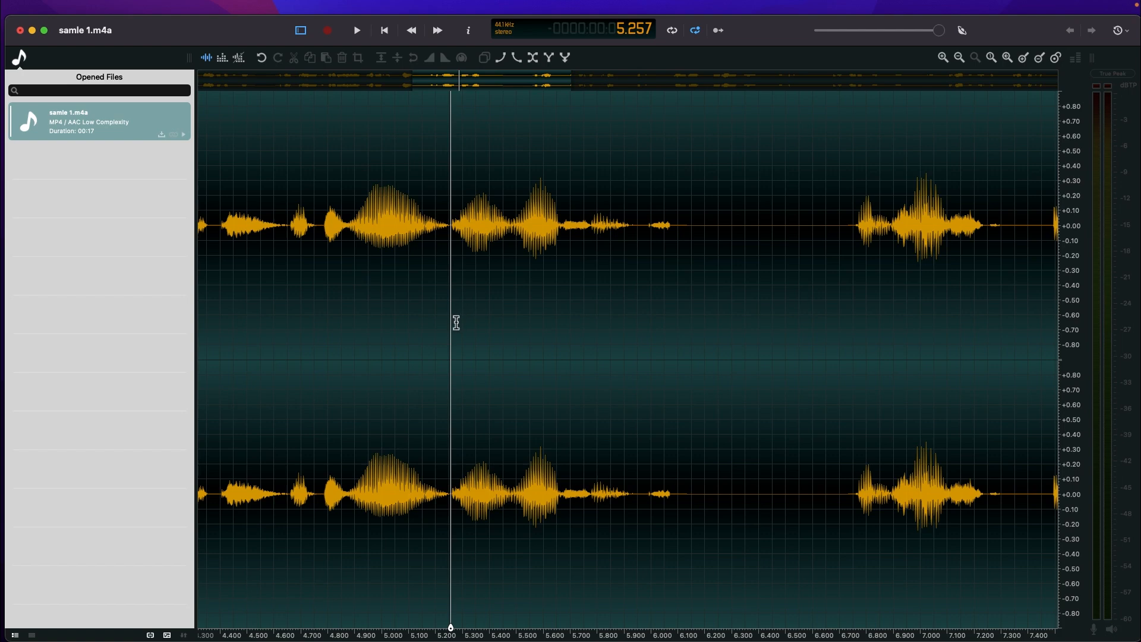
# Play the speech from about 4.09 s across the shortened gap, and stop playback.
pyautogui.hscroll(-5, 455, 323)
pyautogui.click(335, 231)
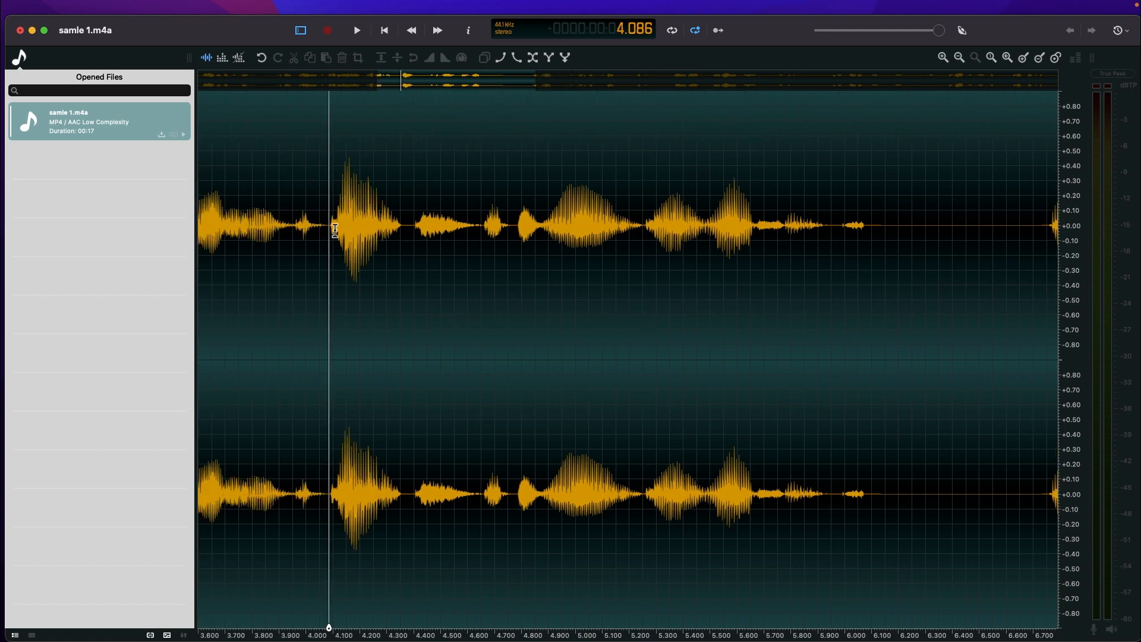
pyautogui.press('space')
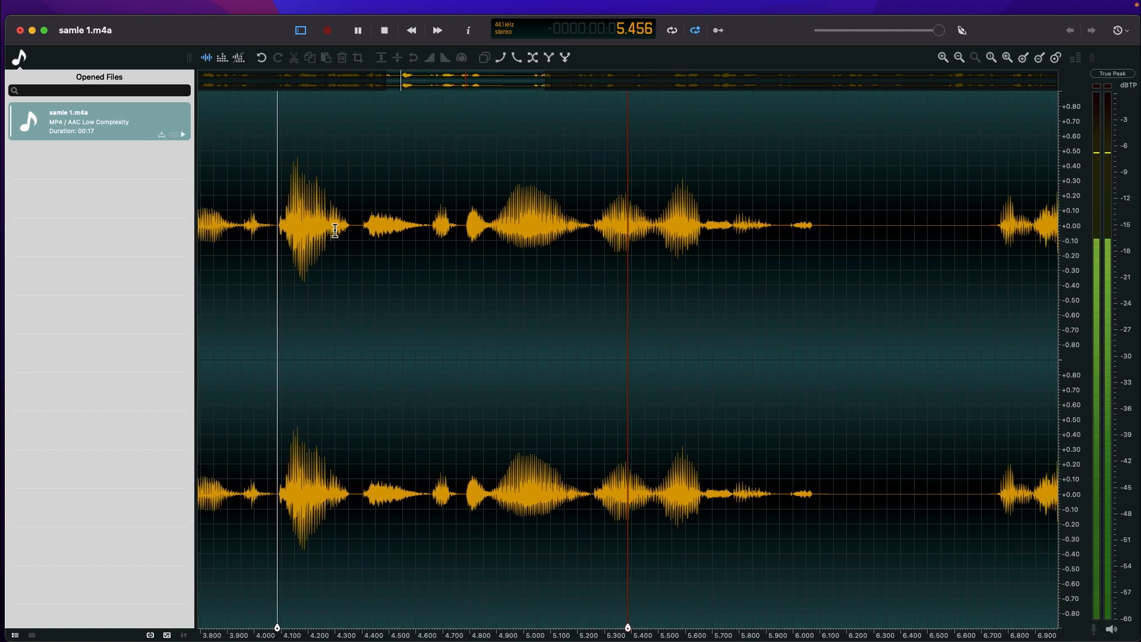
pyautogui.press('space')
# Insert 0.2 seconds of generated silence into the pause at about 6.52 s, and clear the selection.
pyautogui.click(357, 229)
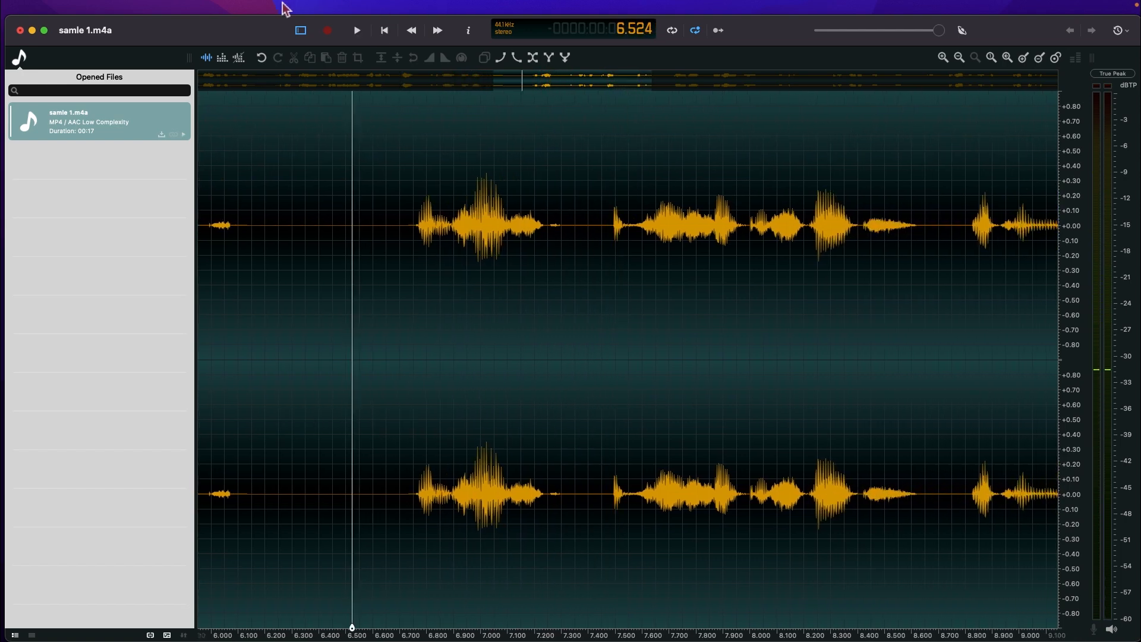
pyautogui.click(263, 7)
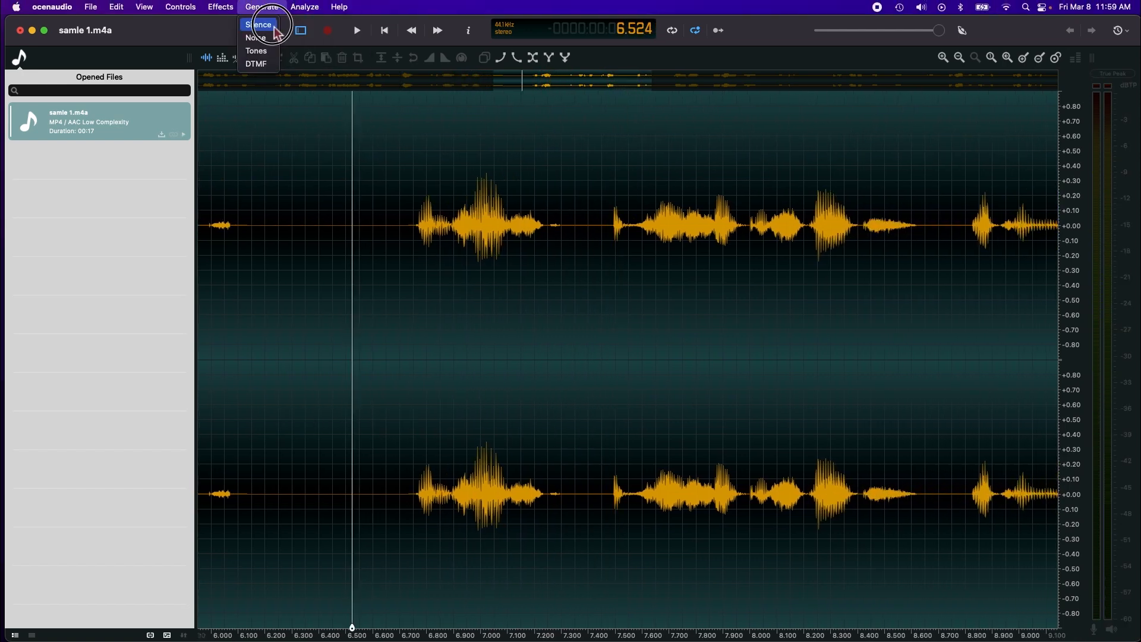
pyautogui.click(261, 25)
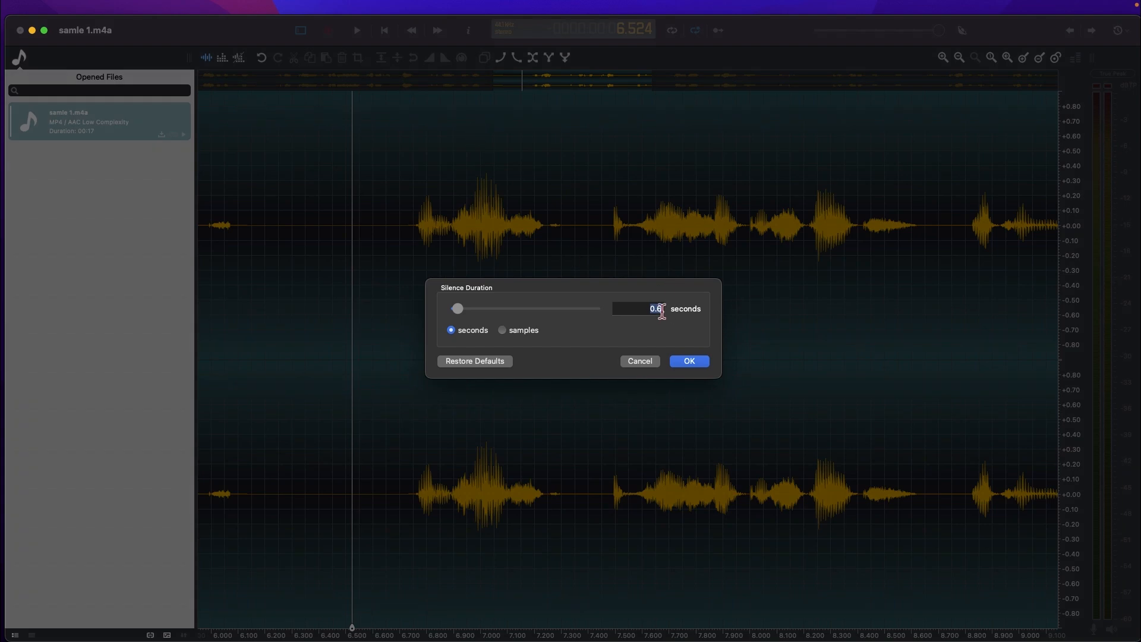
pyautogui.click(664, 314)
pyautogui.press('BackSpace')
pyautogui.write('2')
pyautogui.press('Return')
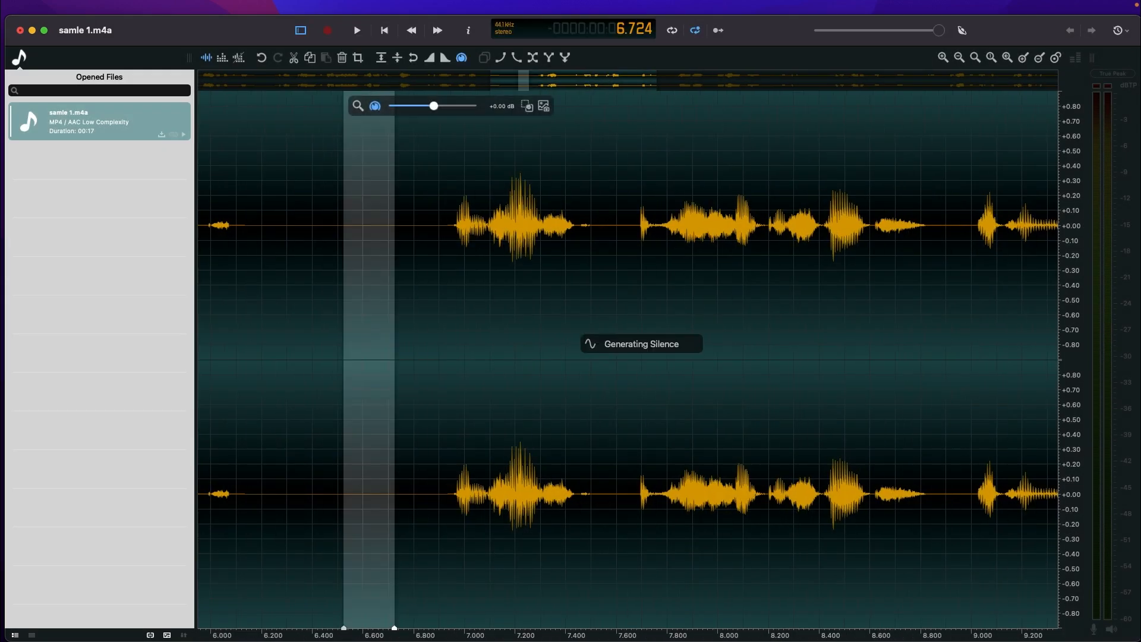
pyautogui.click(524, 339)
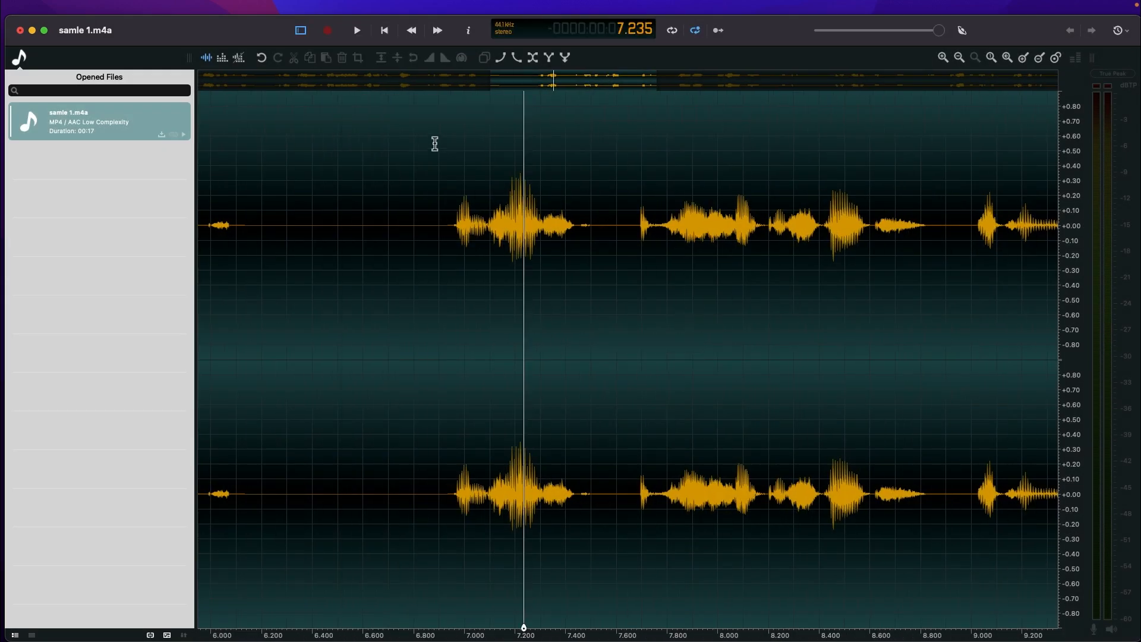
# Play the recording from its start to check the pauses throughout, and stop playback.
pyautogui.moveTo(499, 83); pyautogui.dragTo(161, 110)
pyautogui.moveTo(365, 86); pyautogui.dragTo(580, 108)
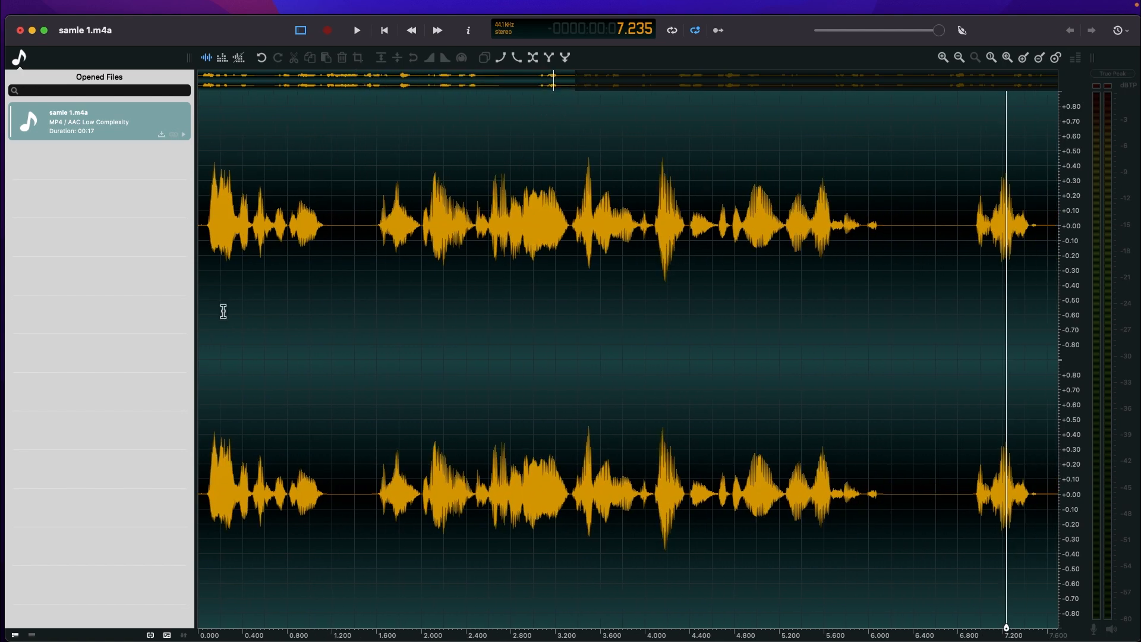
pyautogui.click(212, 251)
pyautogui.press('space')
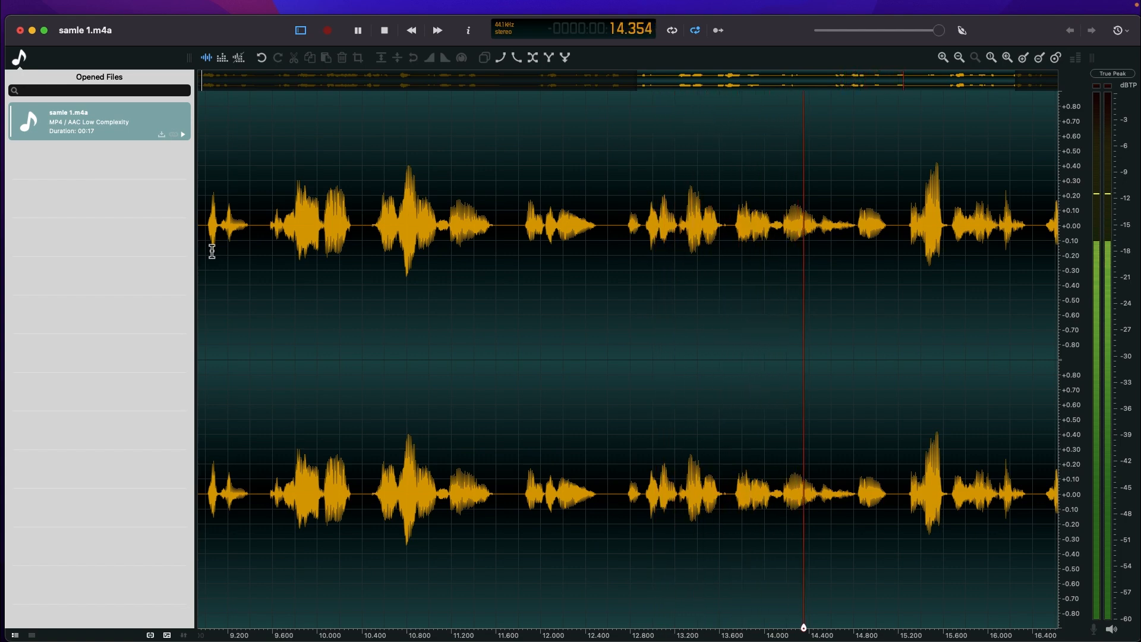
pyautogui.press('space')
# Replay the speech from about 5.56 s to locate the next unwanted pause, and stop playback.
pyautogui.hscroll(-5, 410, 309)
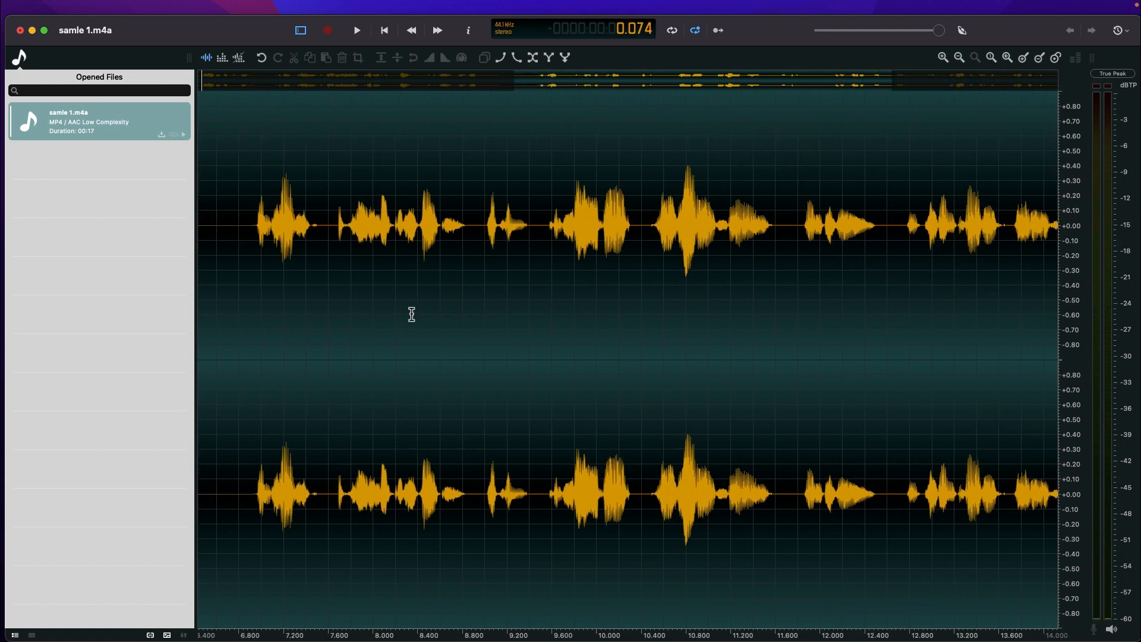
pyautogui.click(257, 249)
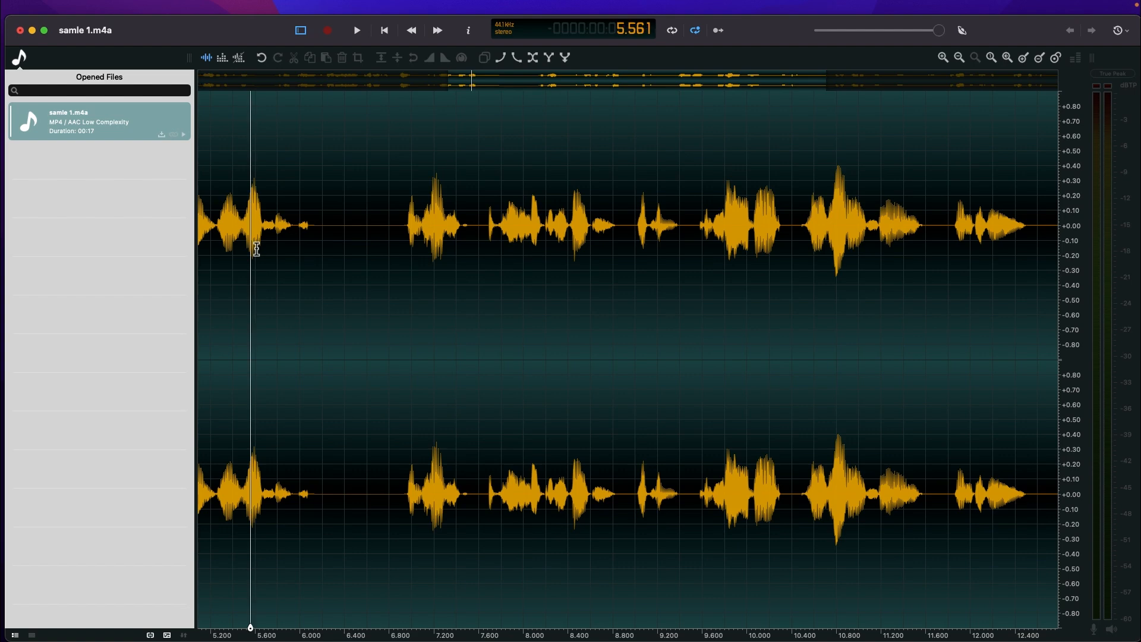
pyautogui.press('space')
pyautogui.press('space')
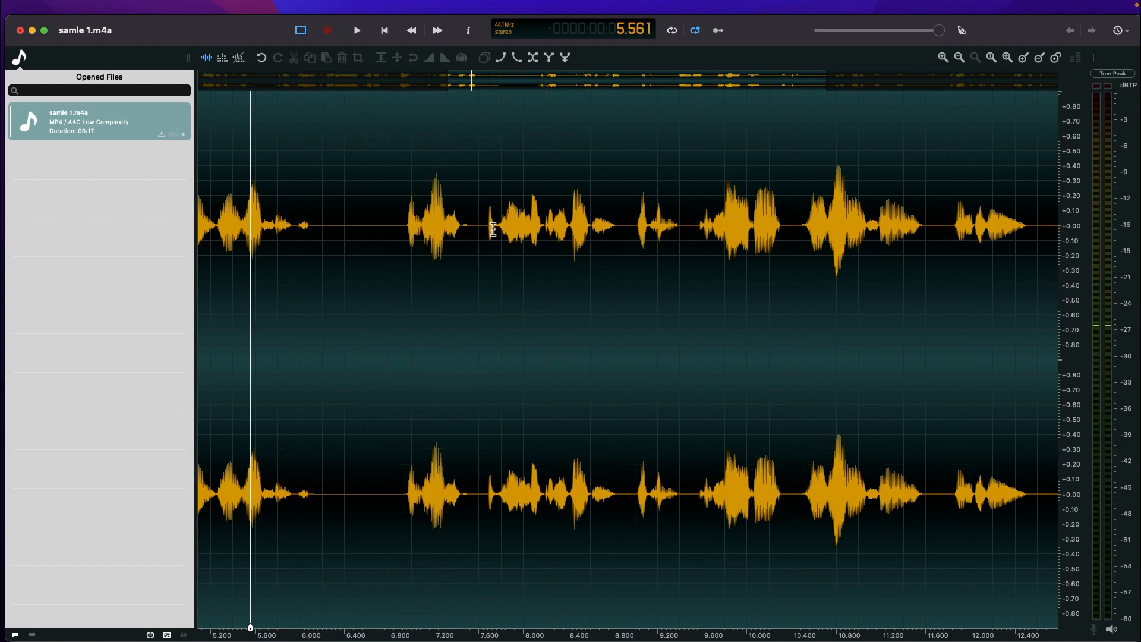
# Delete the pause between about 7.52 s and 7.68 s, and the pause starting at about 8.68 s.
pyautogui.moveTo(493, 230); pyautogui.dragTo(469, 231)
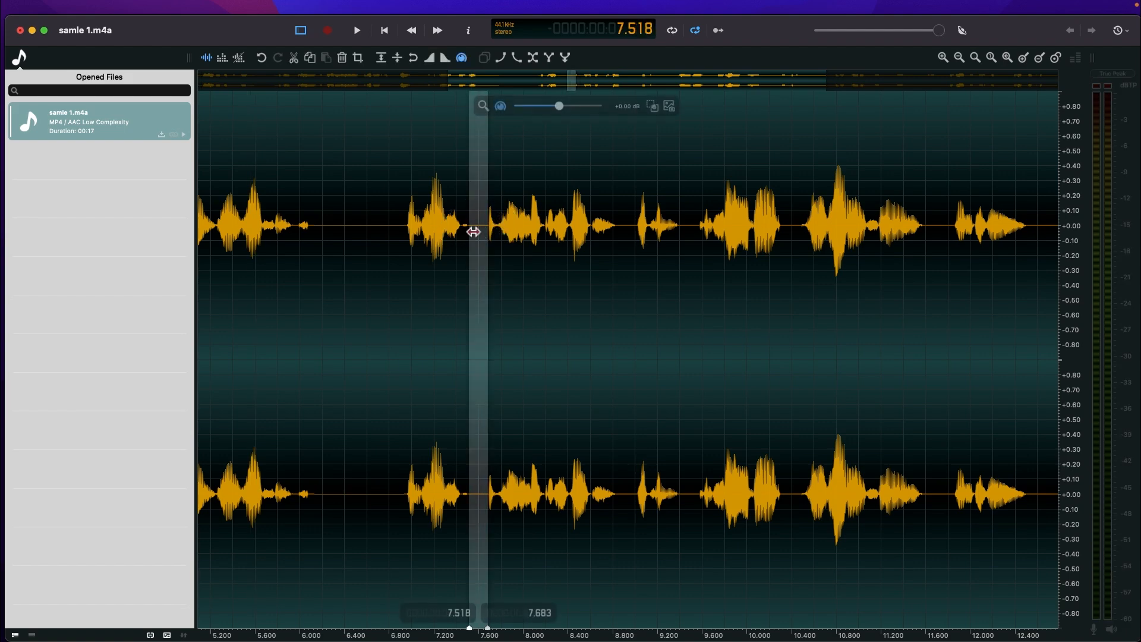
pyautogui.press('Delete')
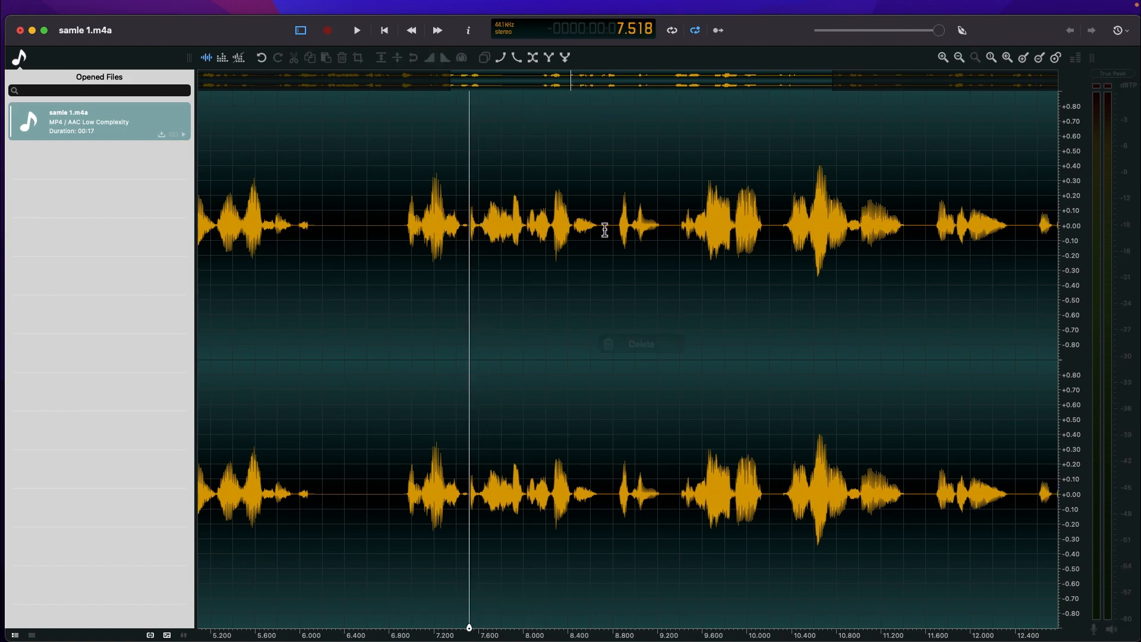
pyautogui.moveTo(598, 231); pyautogui.dragTo(622, 234)
pyautogui.press('Delete')
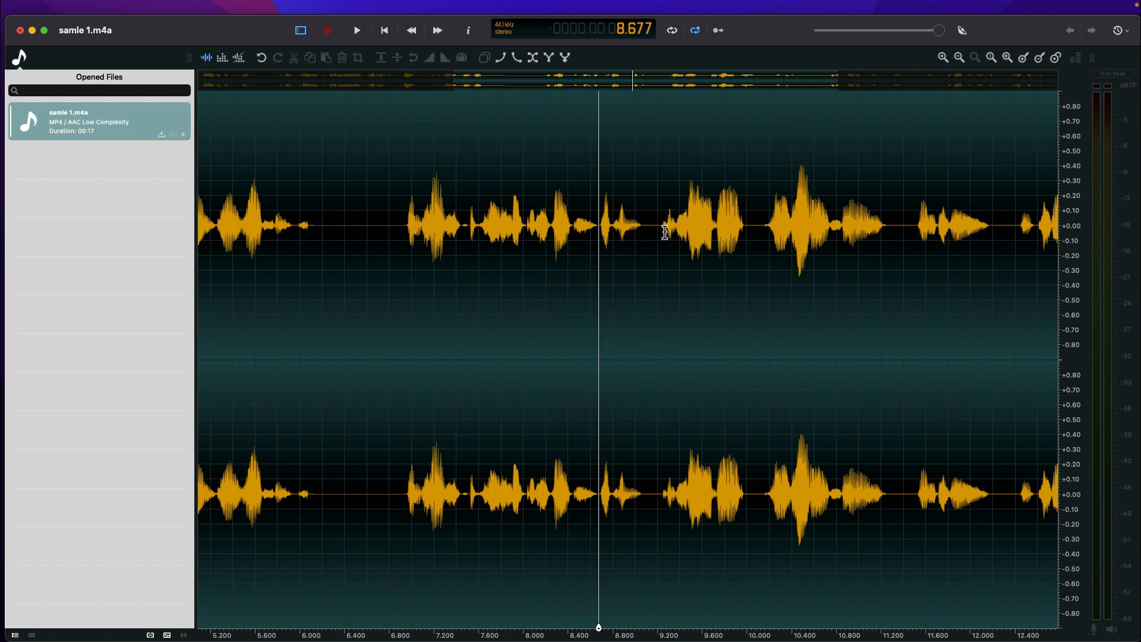
# Delete the pauses starting at about 9.10 s and about 9.84 s.
pyautogui.moveTo(662, 233); pyautogui.dragTo(651, 234)
pyautogui.press('Delete')
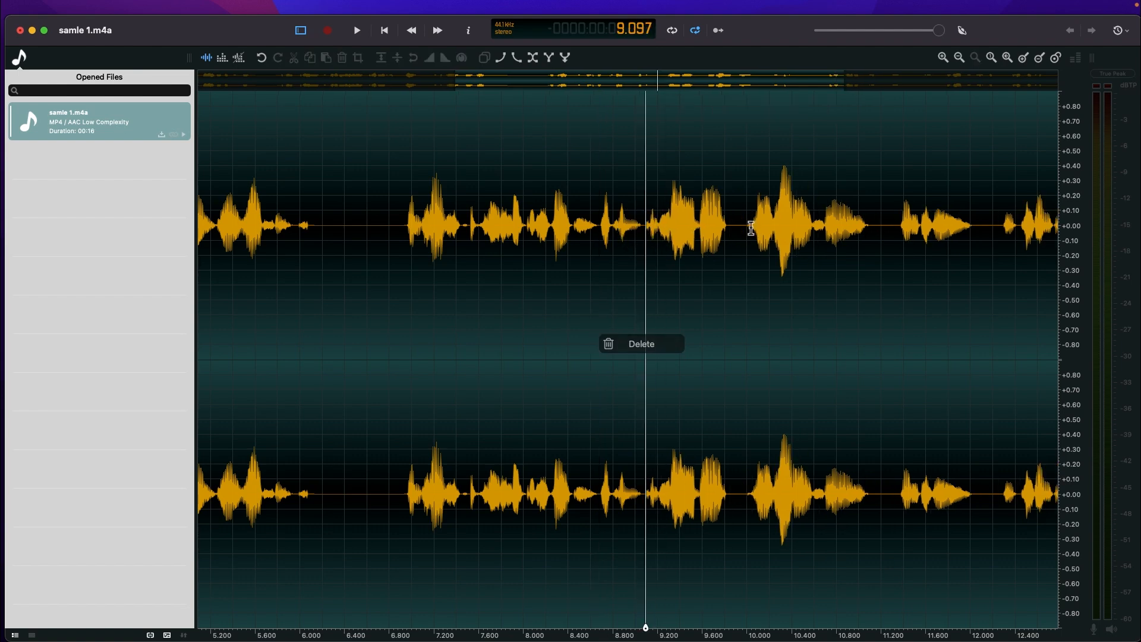
pyautogui.moveTo(729, 231); pyautogui.dragTo(745, 231)
pyautogui.press('Delete')
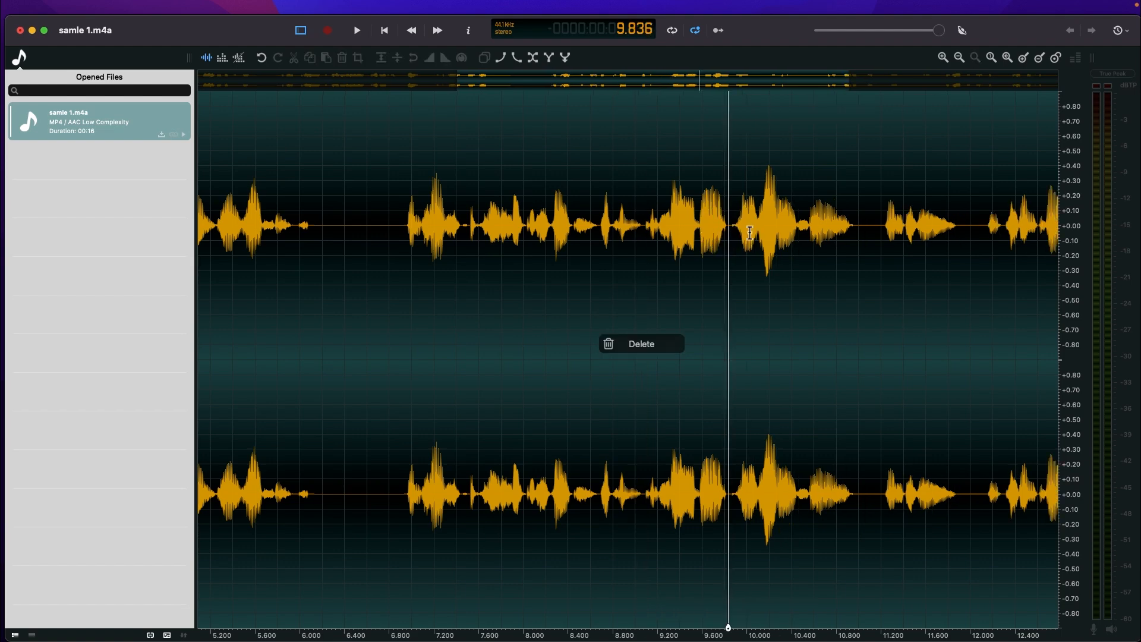
# Delete the pause starting at about 11.00 s and the pause between about 11.67 s and 11.91 s.
pyautogui.moveTo(859, 231); pyautogui.dragTo(884, 230)
pyautogui.press('Delete')
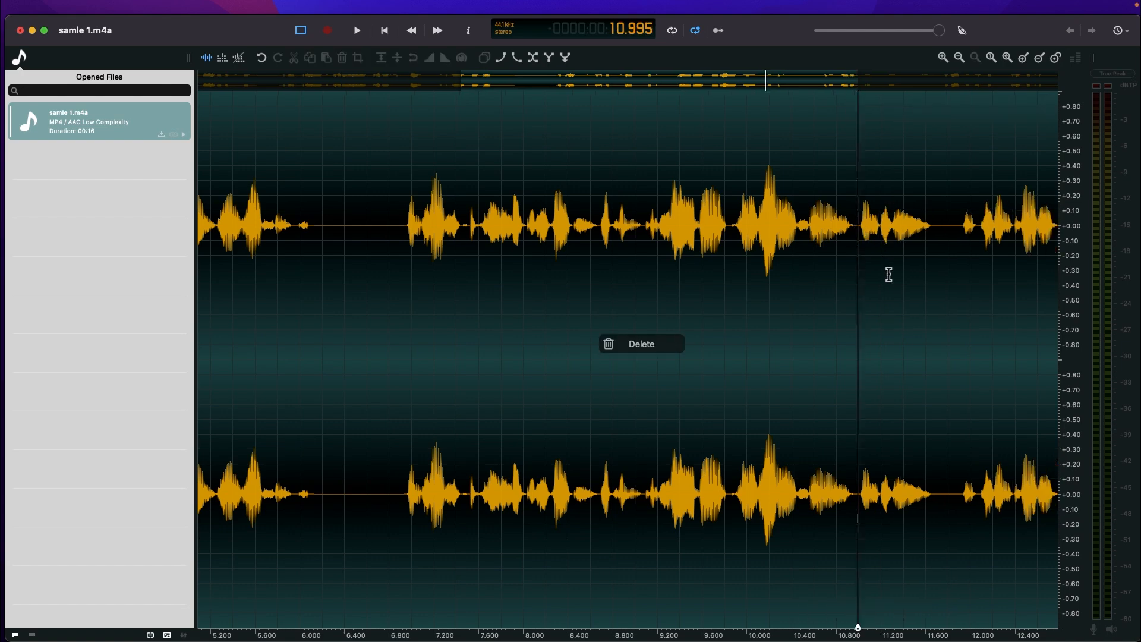
pyautogui.click(939, 231)
pyautogui.moveTo(939, 238); pyautogui.dragTo(964, 241)
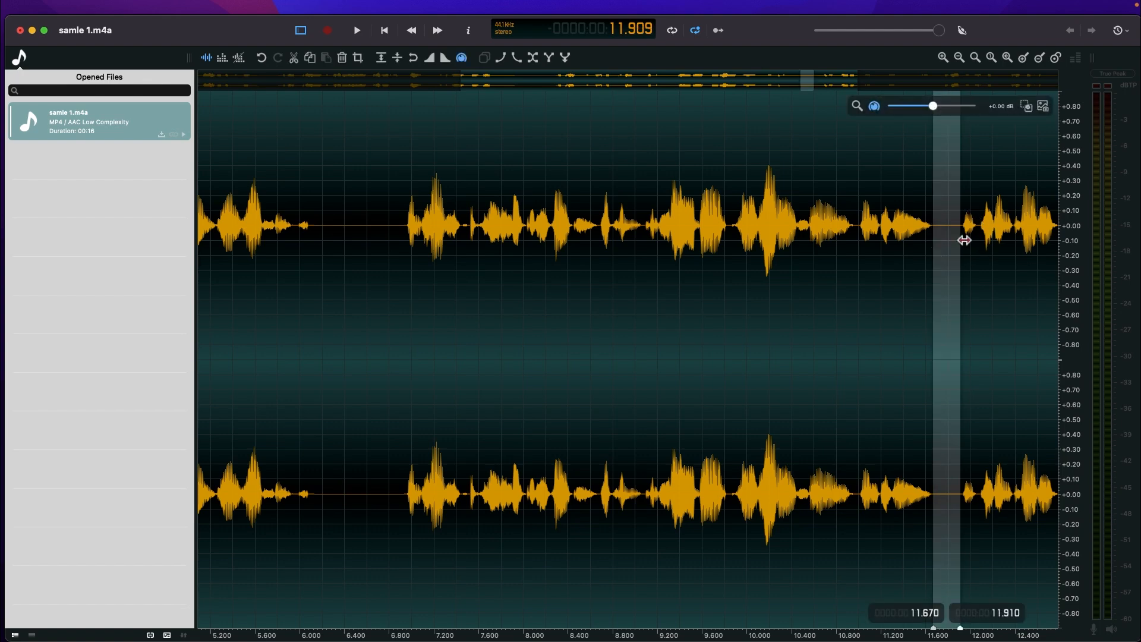
pyautogui.press('Delete')
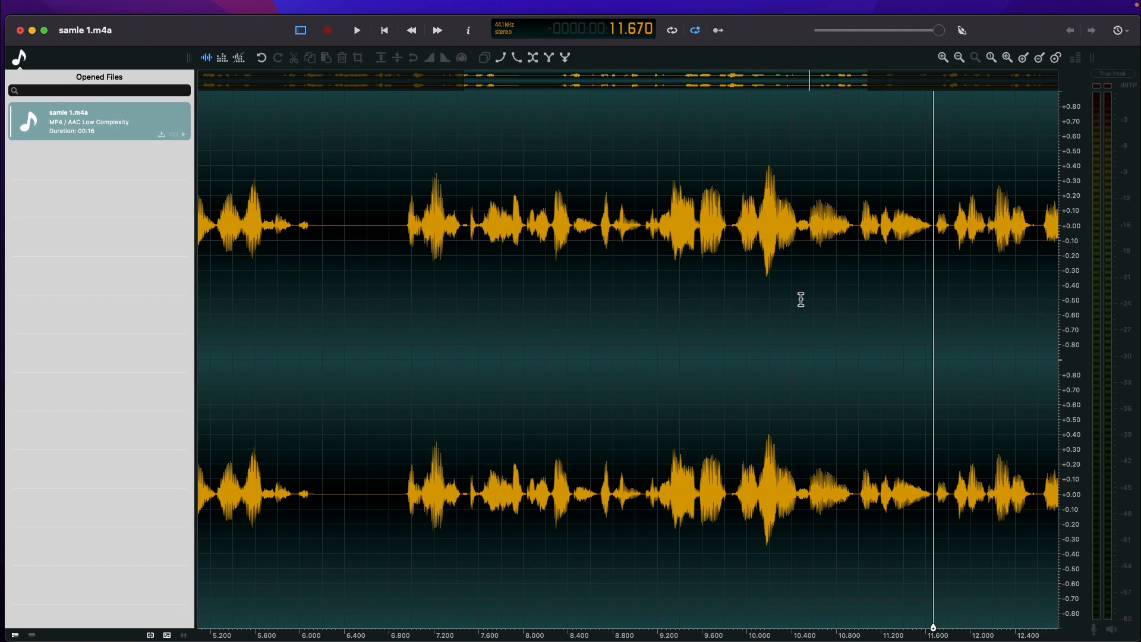
# Delete the pauses starting at about 14.05 s and about 15.15 s.
pyautogui.hscroll(10, 932, 276)
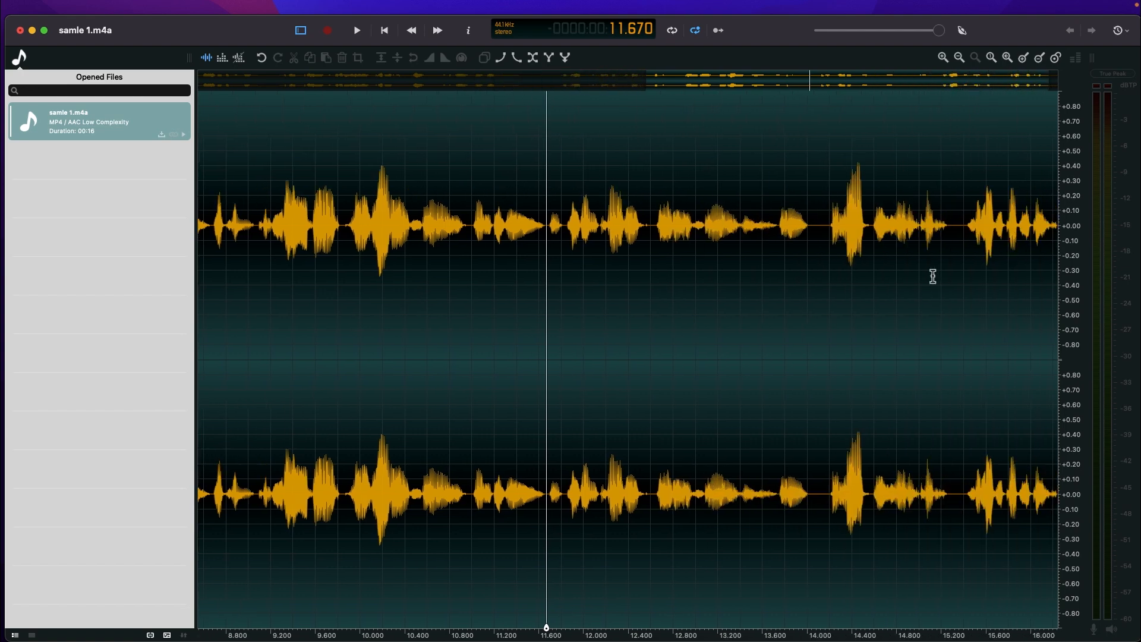
pyautogui.moveTo(811, 230); pyautogui.dragTo(795, 232)
pyautogui.press('Delete')
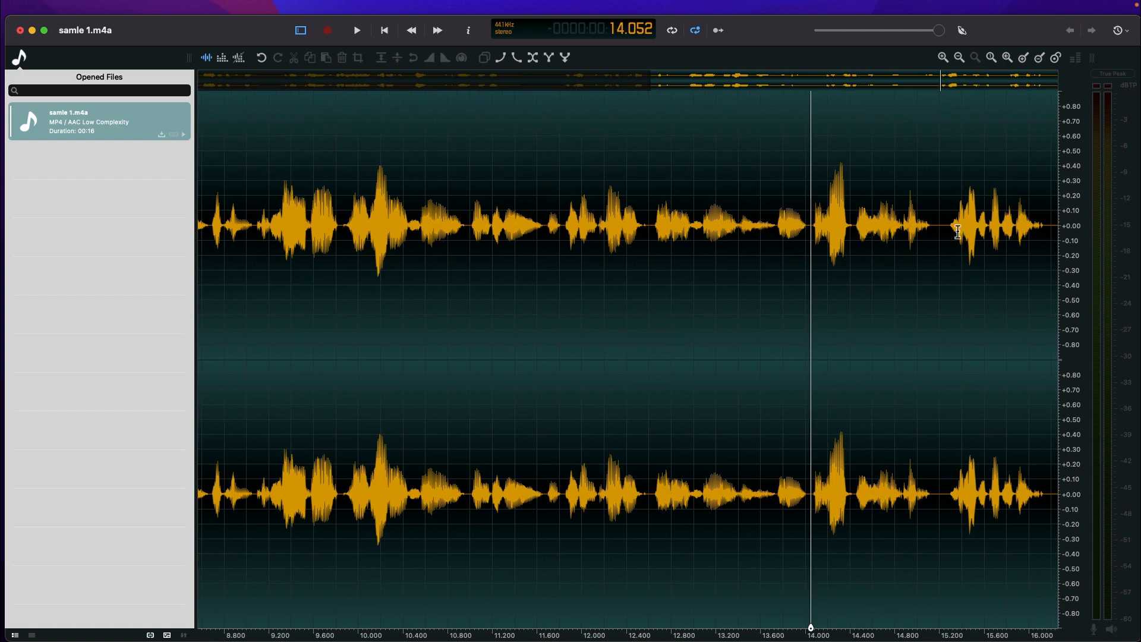
pyautogui.moveTo(949, 231); pyautogui.dragTo(934, 231)
pyautogui.press('Delete')
# Replay the speech several times from about 6.92 s to check the shortened pauses, and stop playback.
pyautogui.hscroll(-5, 990, 290)
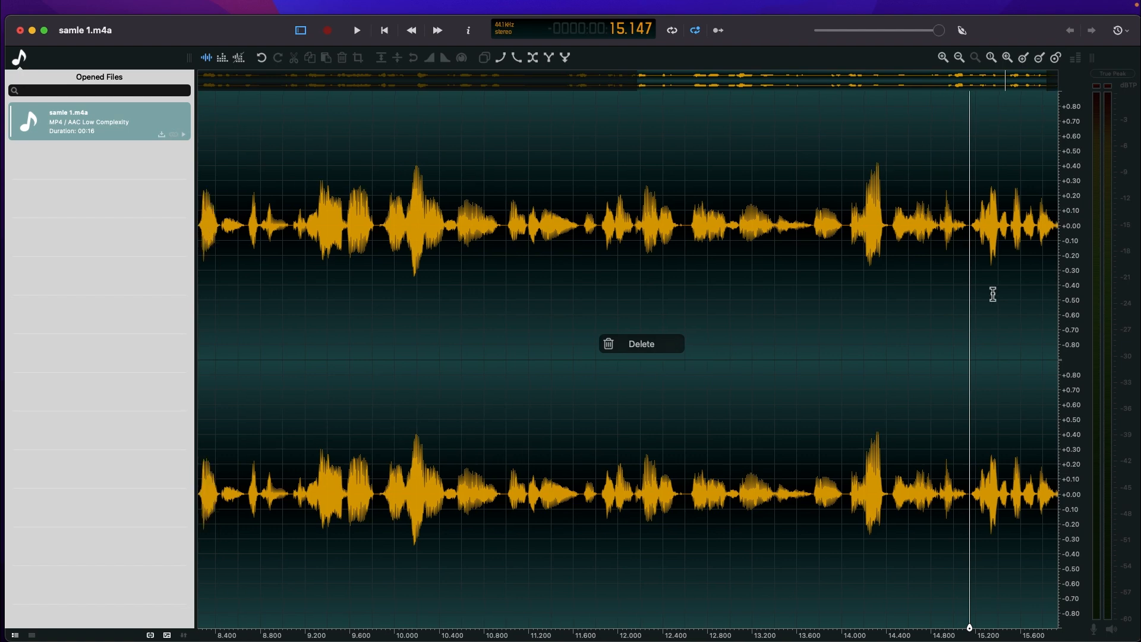
pyautogui.click(249, 242)
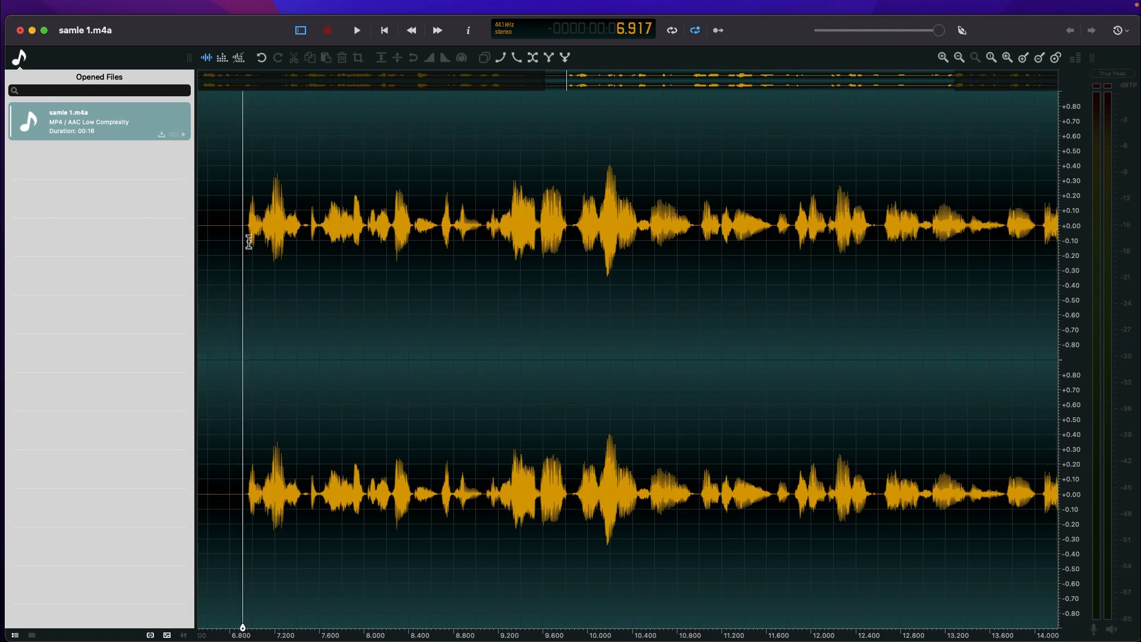
pyautogui.press('space')
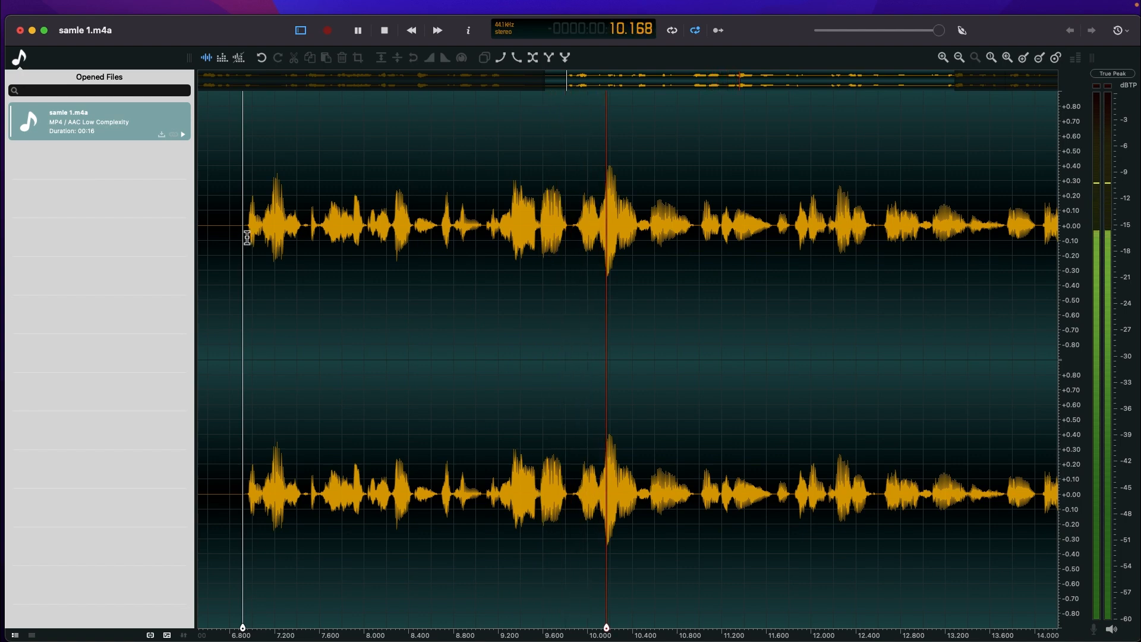
pyautogui.press('space')
pyautogui.press('space')
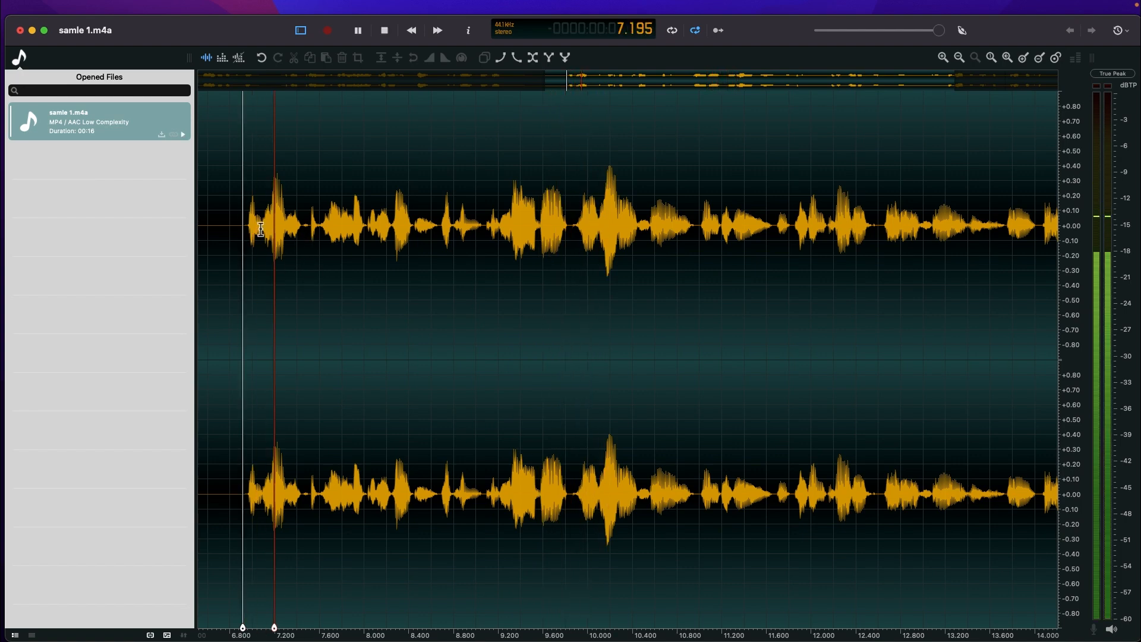
pyautogui.press('space')
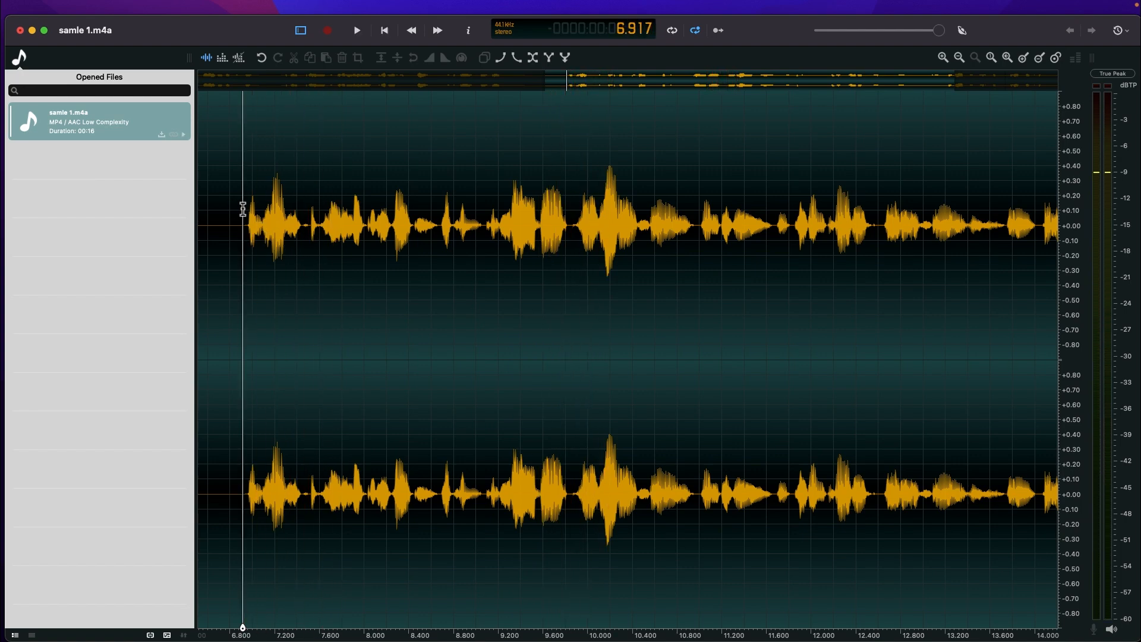
pyautogui.press('space')
pyautogui.press('space')
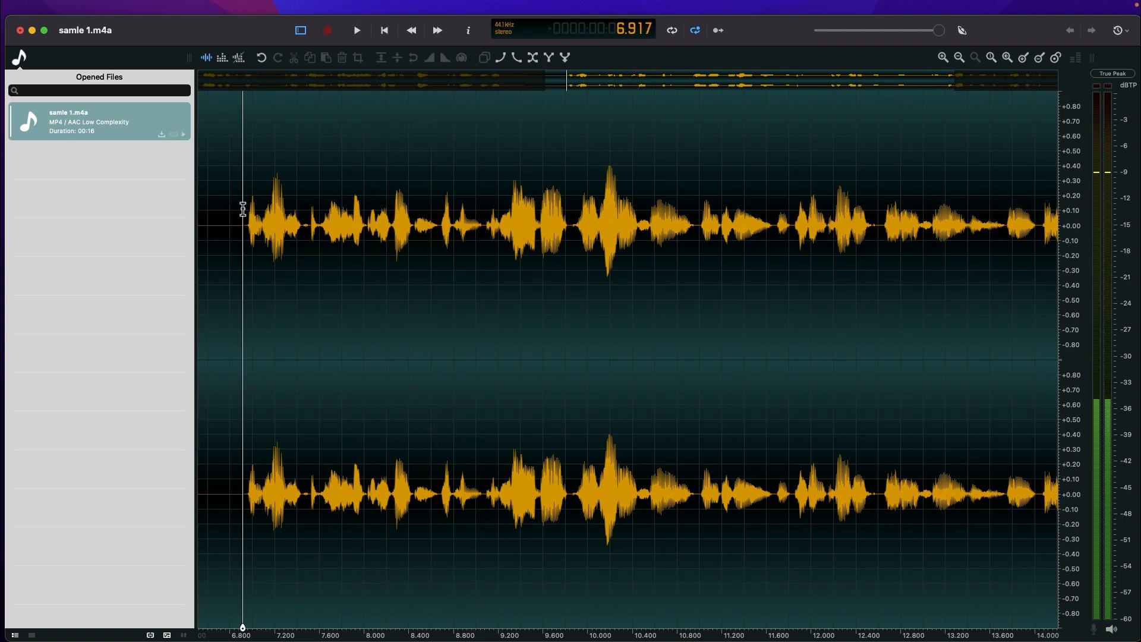
# Delete the short silence between about 8.666 s and 8.689 s, just before the next spoken word.
pyautogui.click(446, 227)
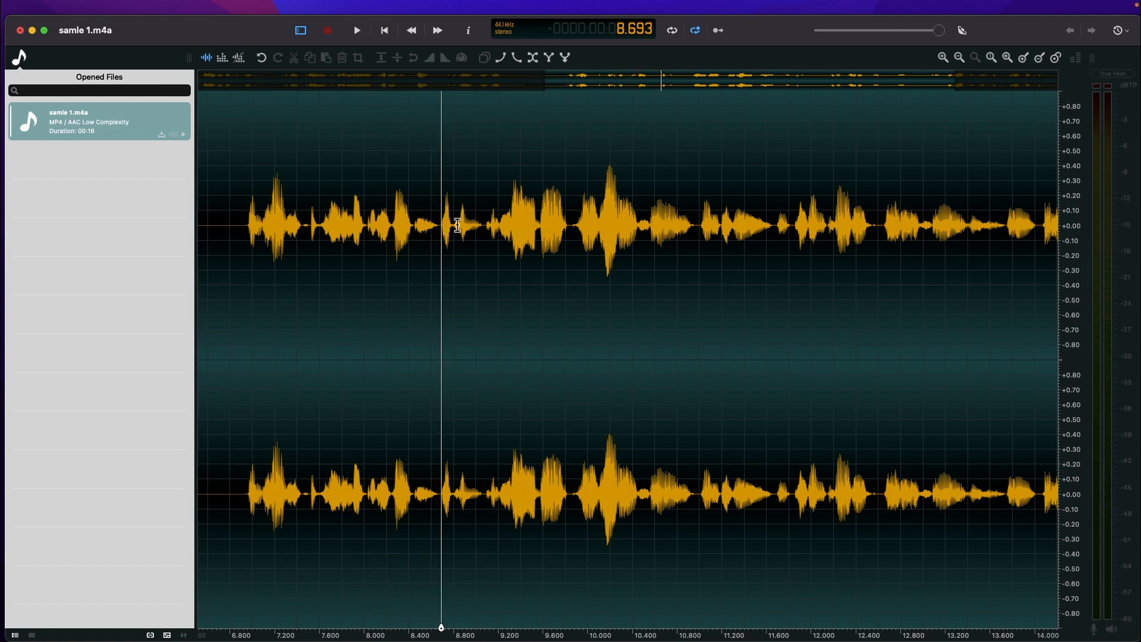
pyautogui.click(944, 57)
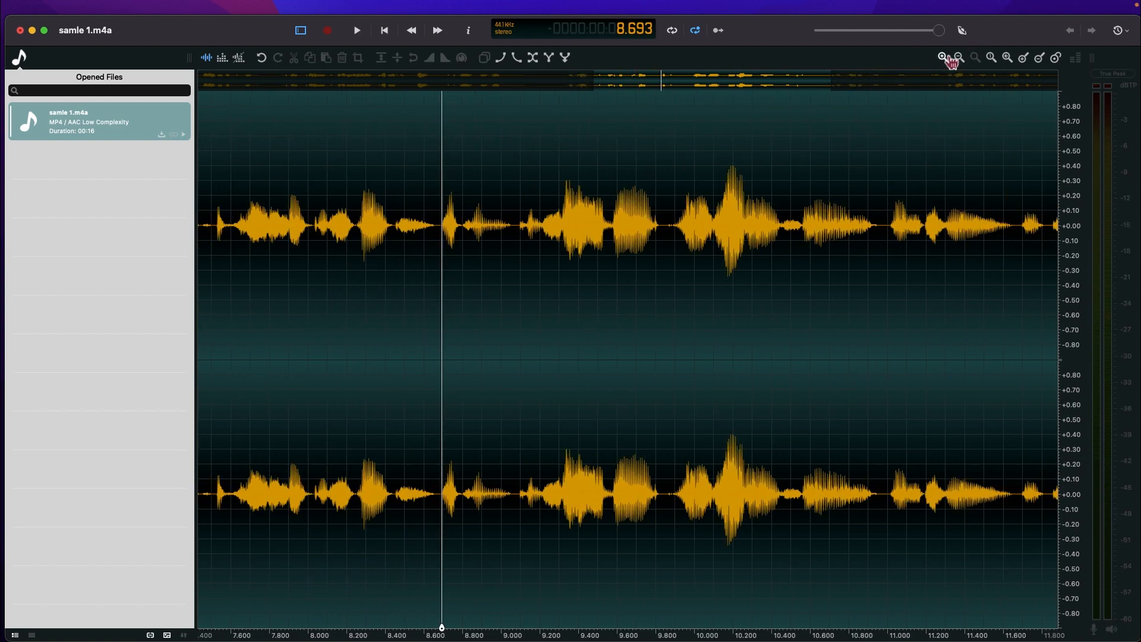
pyautogui.click(950, 59)
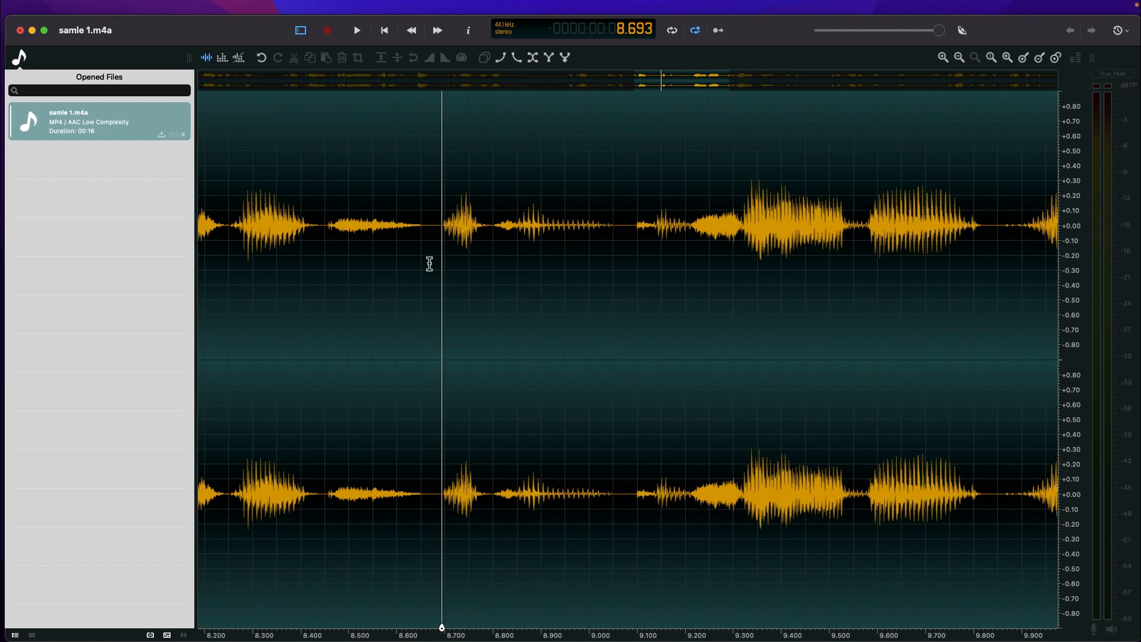
pyautogui.moveTo(441, 229); pyautogui.dragTo(428, 229)
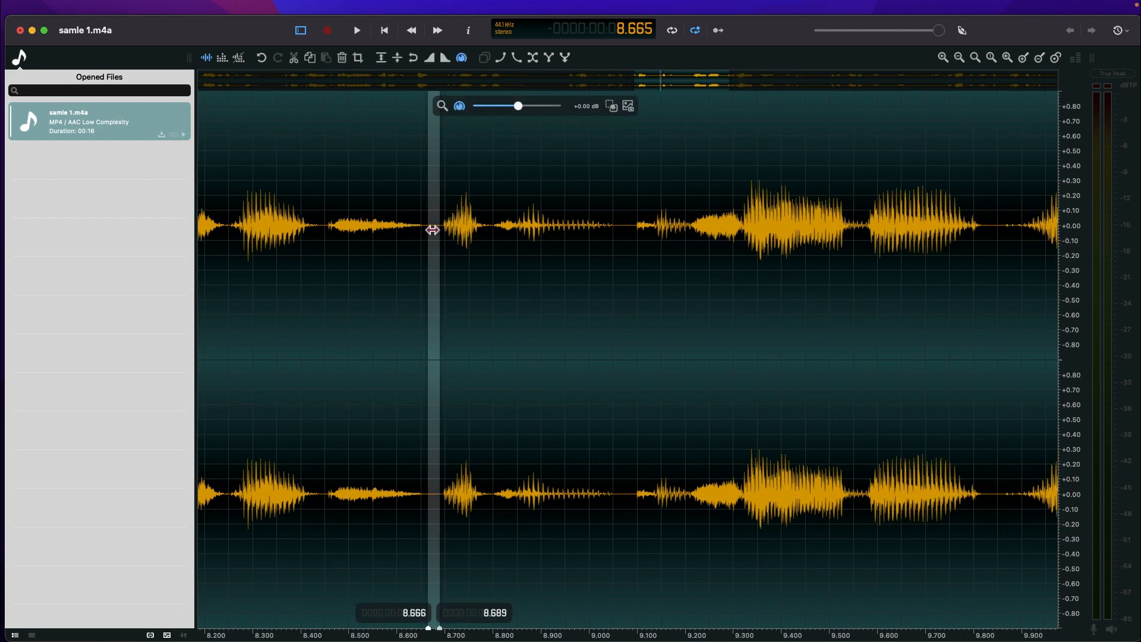
pyautogui.press('Delete')
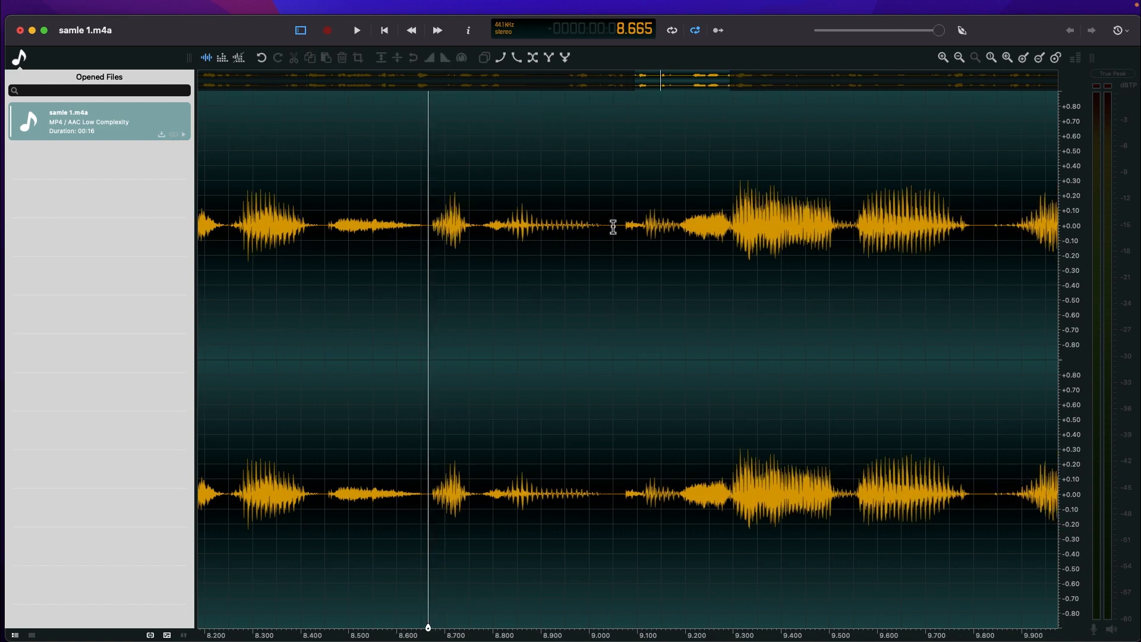
# Replay the speech from about 8.29 s, stop playback, and delete the short pause starting at about 9.03 s.
pyautogui.click(253, 247)
pyautogui.press('space')
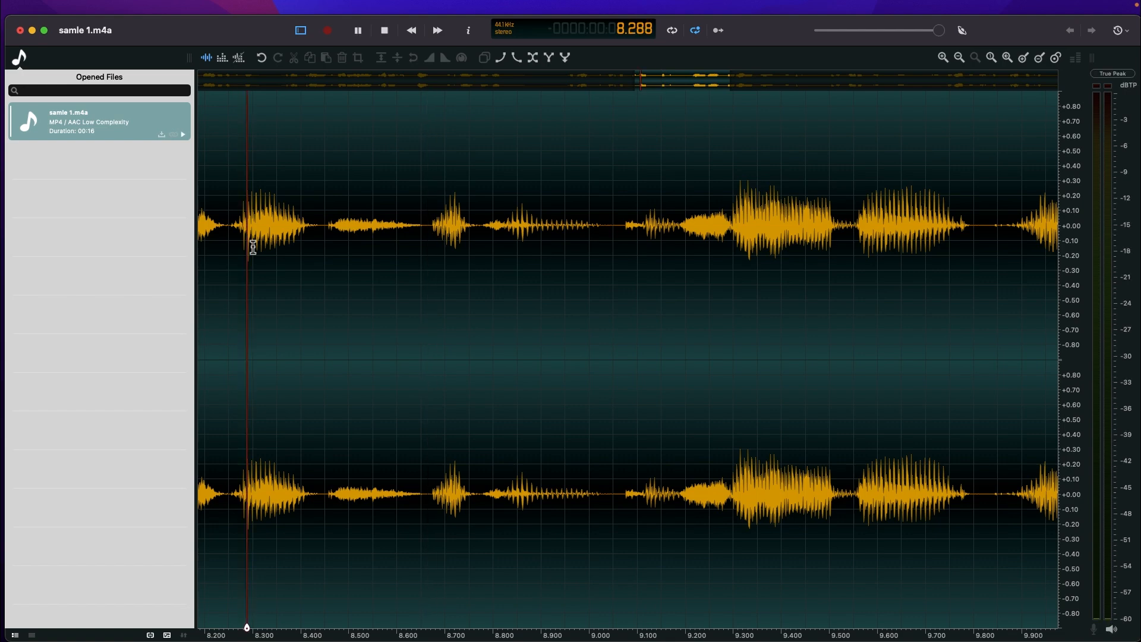
pyautogui.press('space')
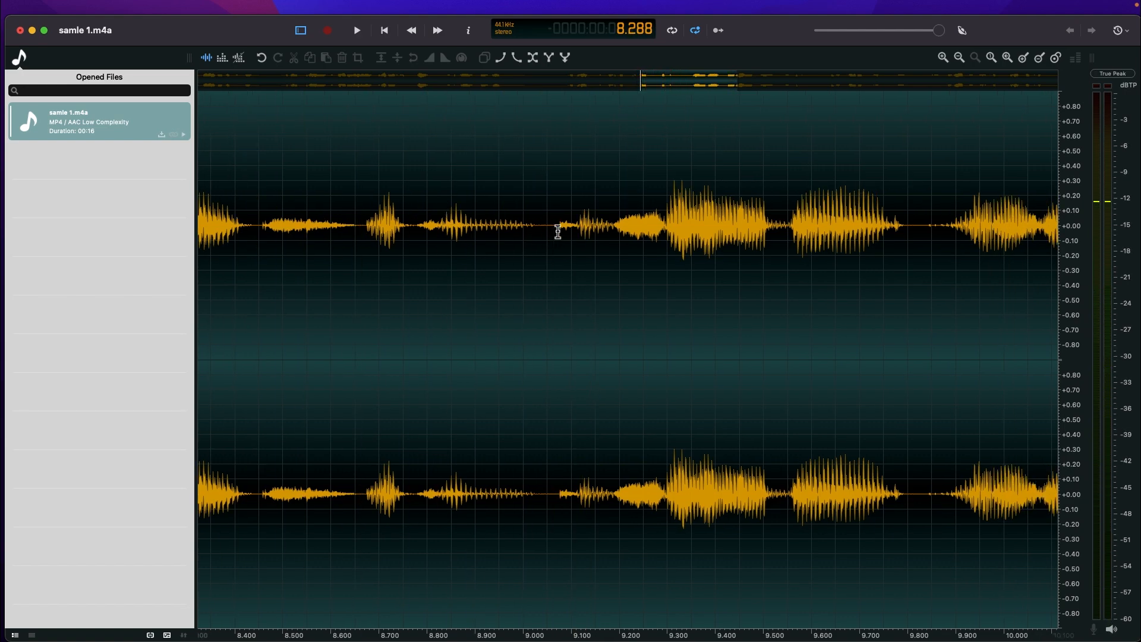
pyautogui.moveTo(561, 229); pyautogui.dragTo(569, 342)
pyautogui.click(556, 214)
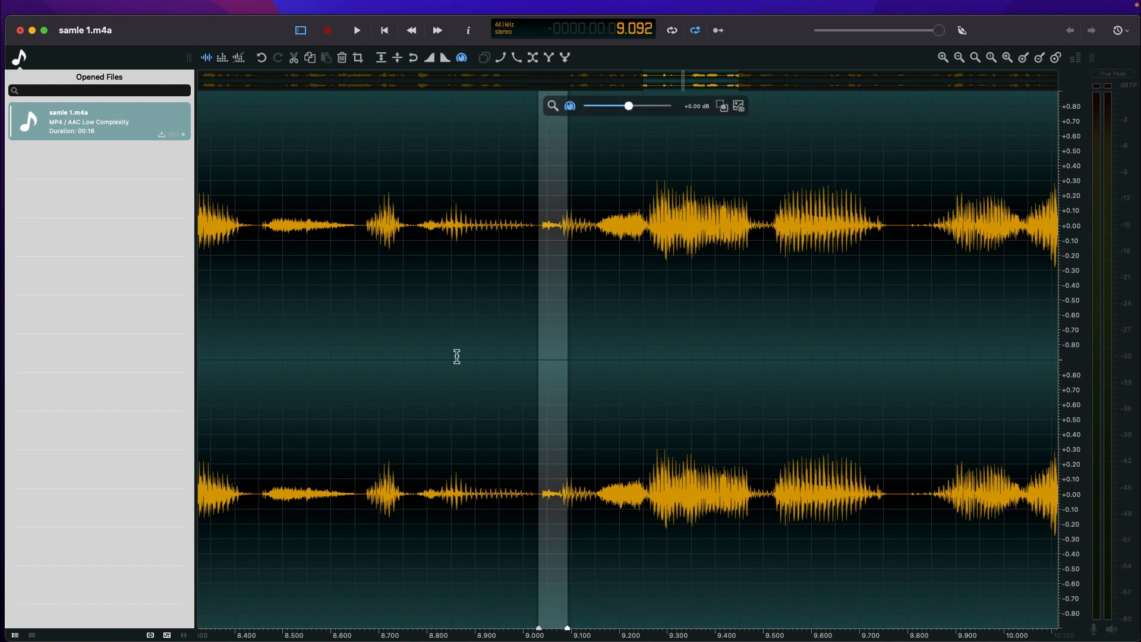
# Replay the speech from about 6.91 s, stop playback, and delete the short pause at about 9.7 s.
pyautogui.click(959, 59)
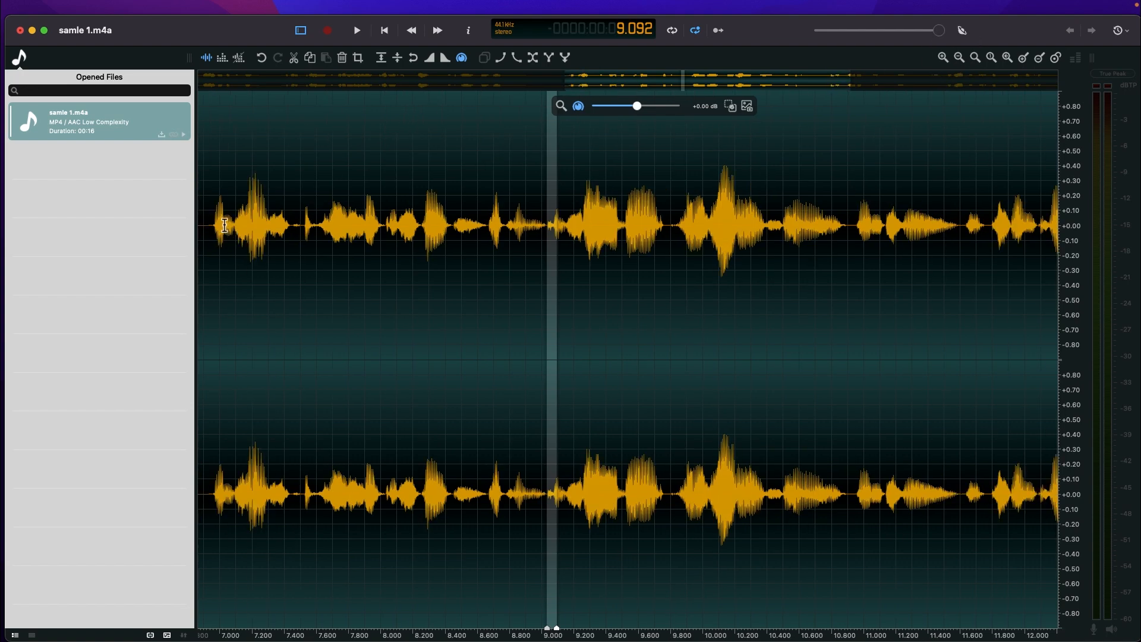
pyautogui.click(210, 230)
pyautogui.press('space')
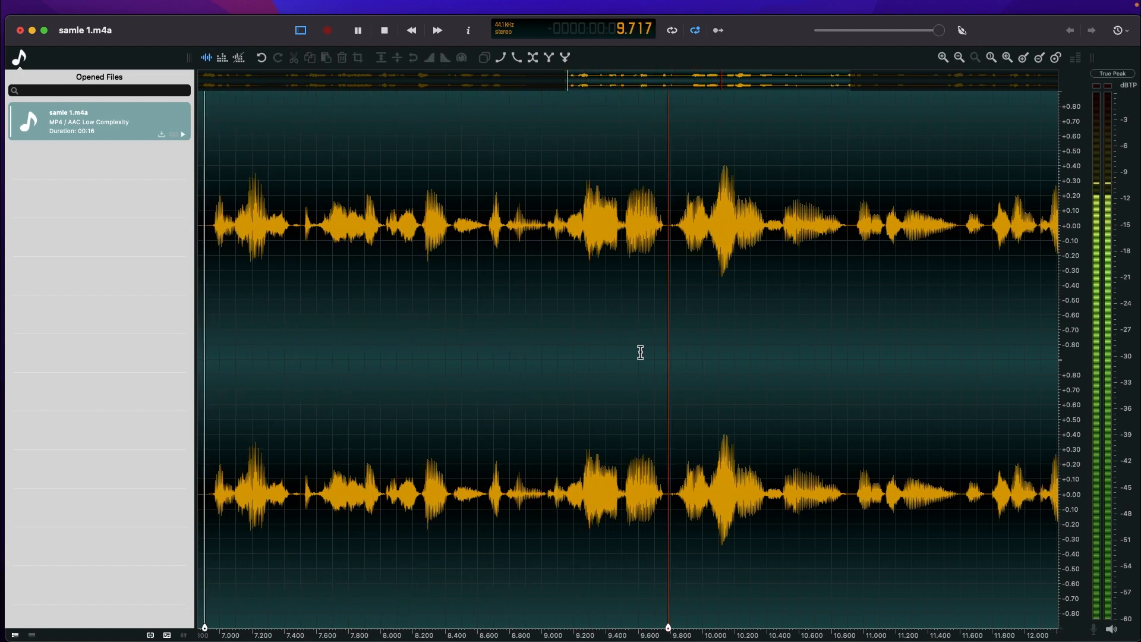
pyautogui.press('space')
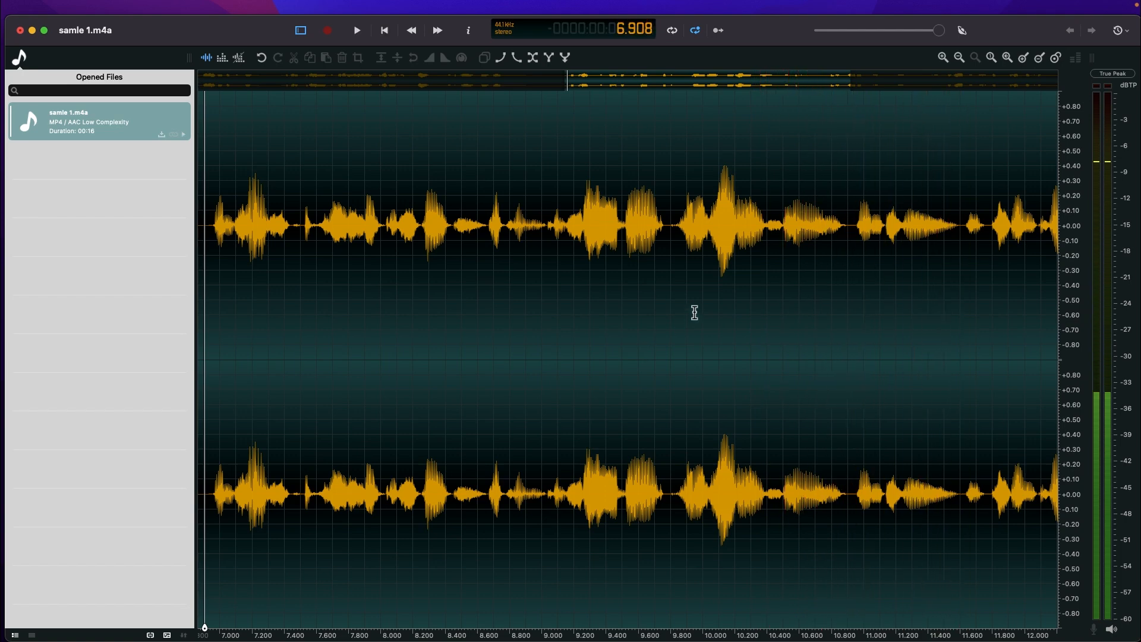
pyautogui.moveTo(671, 231); pyautogui.dragTo(663, 232)
pyautogui.press('Delete')
# Replay the speech from about 9.06 s, stop playback, and delete the pause starting at about 10.85 s.
pyautogui.click(568, 233)
pyautogui.press('space')
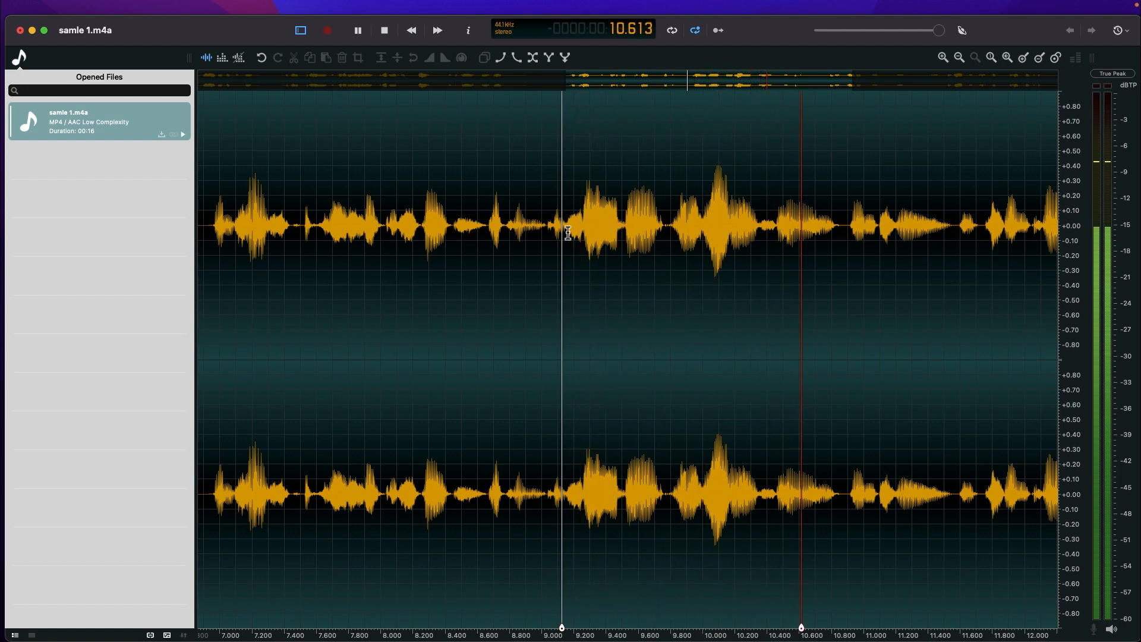
pyautogui.press('space')
pyautogui.moveTo(856, 233); pyautogui.dragTo(844, 233)
pyautogui.press('Delete')
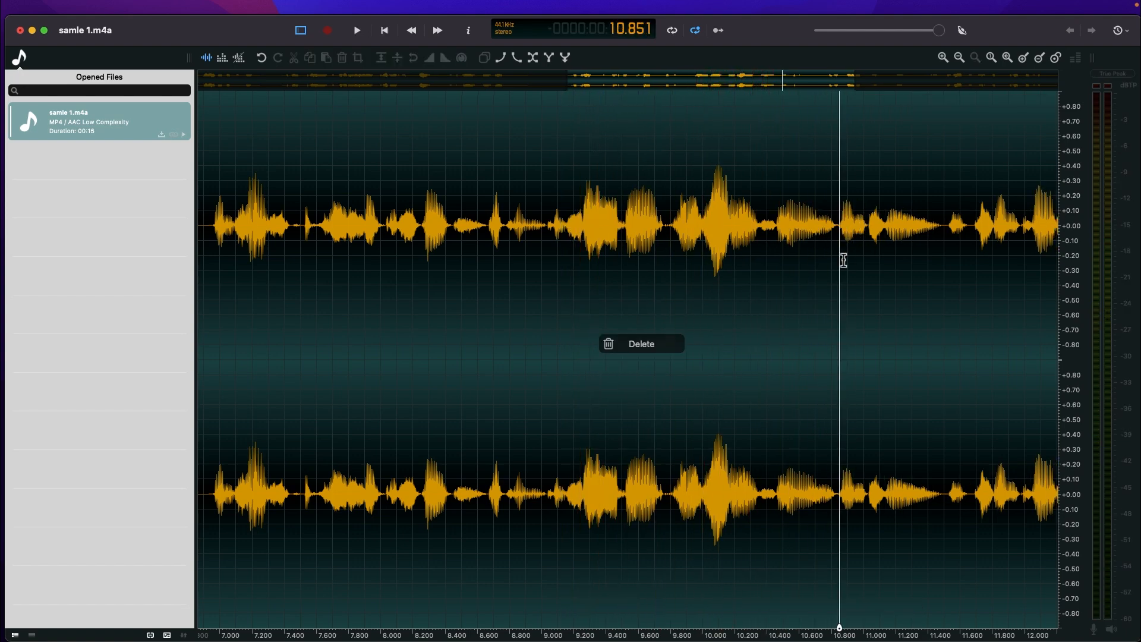
# Replay the speech from about 8.3 s, stop playback, and delete about 0.015 s of silence near 8.66 s.
pyautogui.click(434, 244)
pyautogui.press('space')
pyautogui.press('space')
pyautogui.moveTo(489, 230); pyautogui.dragTo(491, 229)
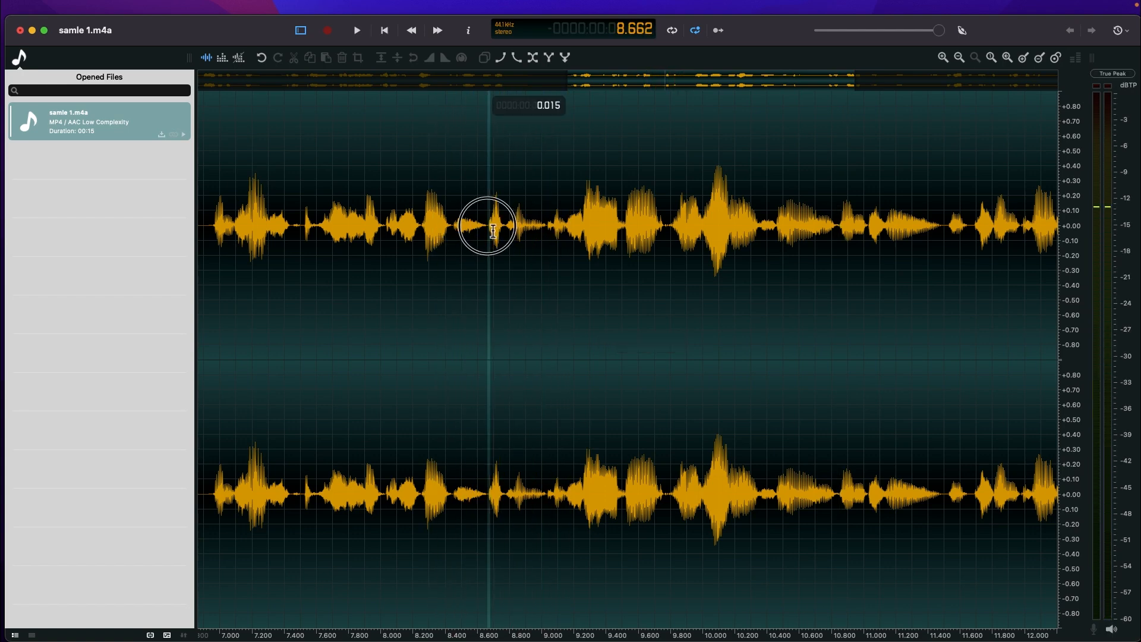
pyautogui.press('Delete')
# Replay the speech from about 8.17 s, stop playback, and delete the pause starting at about 11.48 s.
pyautogui.click(409, 243)
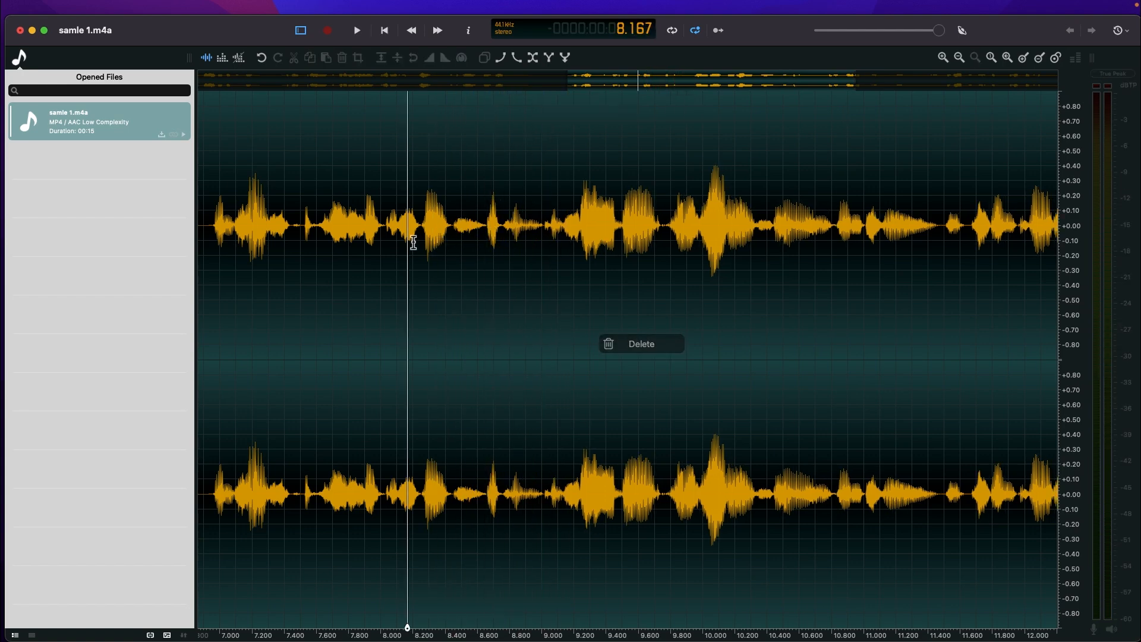
pyautogui.press('space')
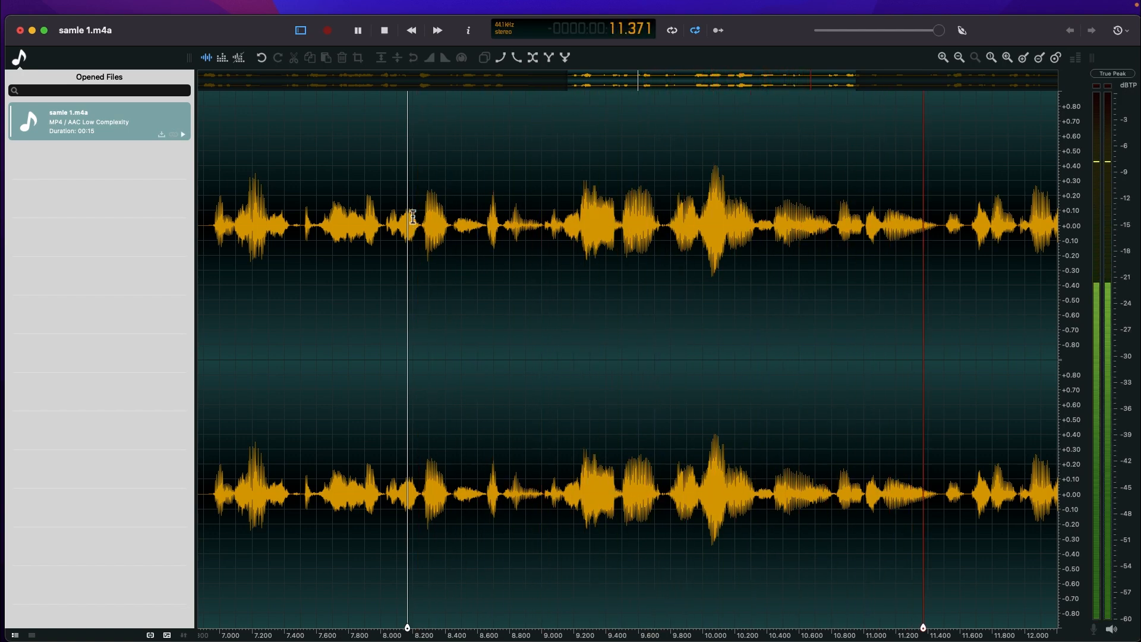
pyautogui.press('space')
pyautogui.click(947, 234)
pyautogui.press('Delete')
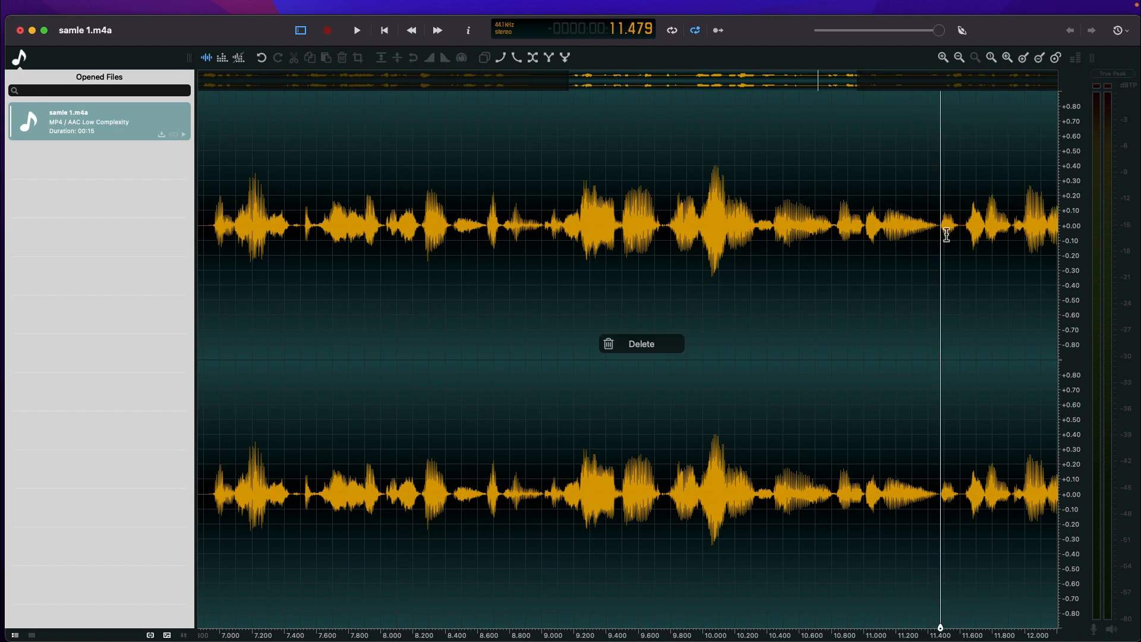
# Replay the speech from about 11.06 s, stop playback, and delete the short pauses starting at about 13.51 s and 13.78 s.
pyautogui.press('space')
pyautogui.press('space')
pyautogui.click(873, 236)
pyautogui.press('space')
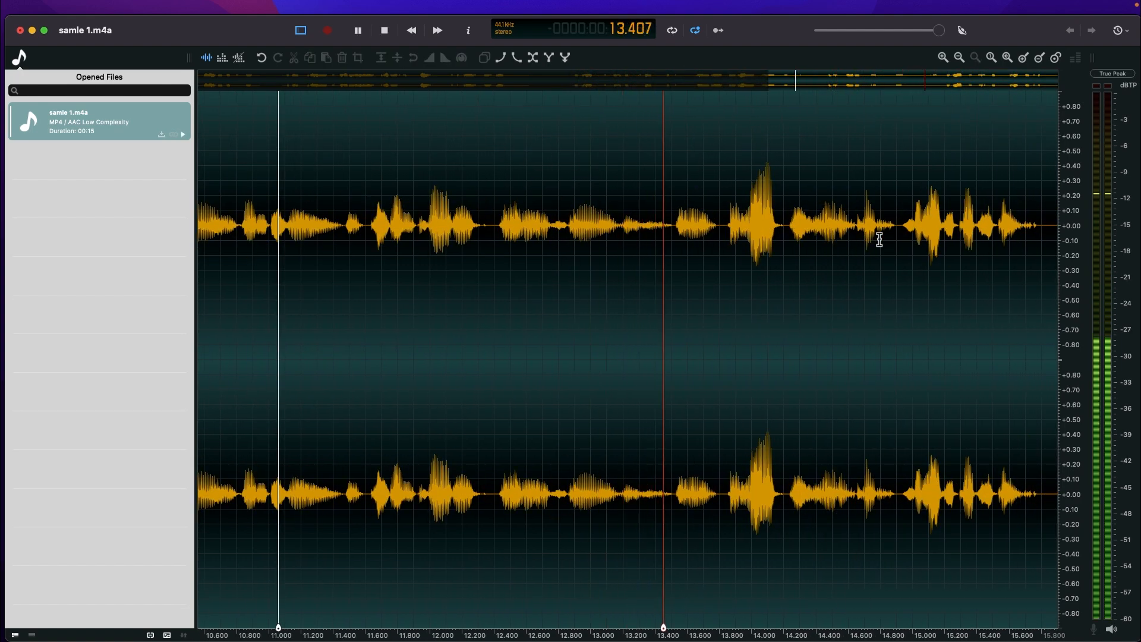
pyautogui.press('space')
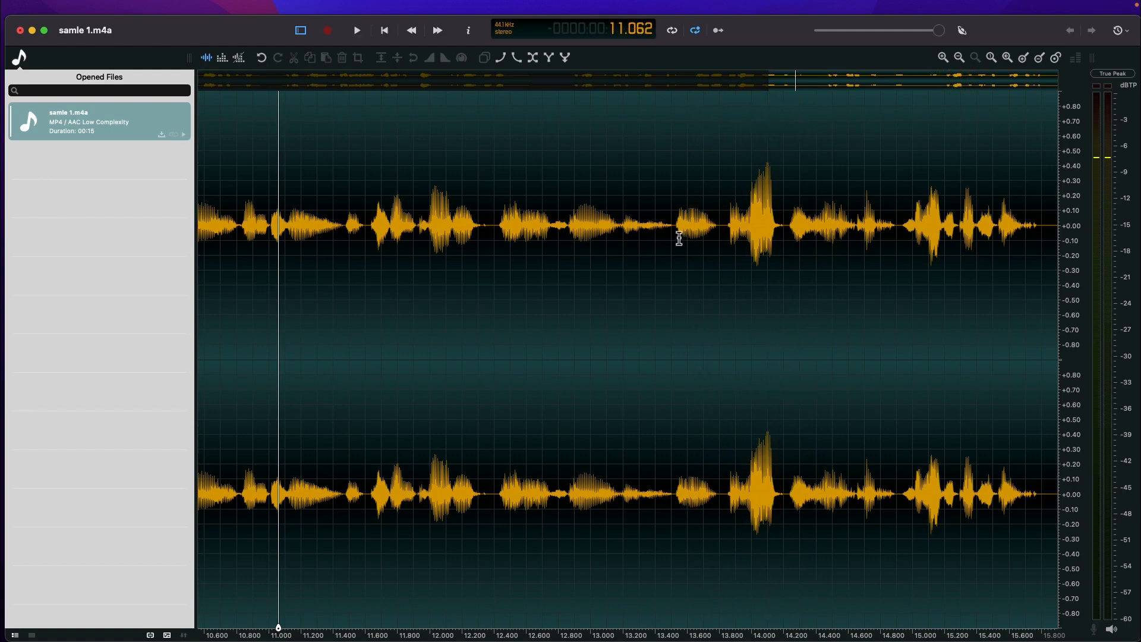
pyautogui.click(675, 232)
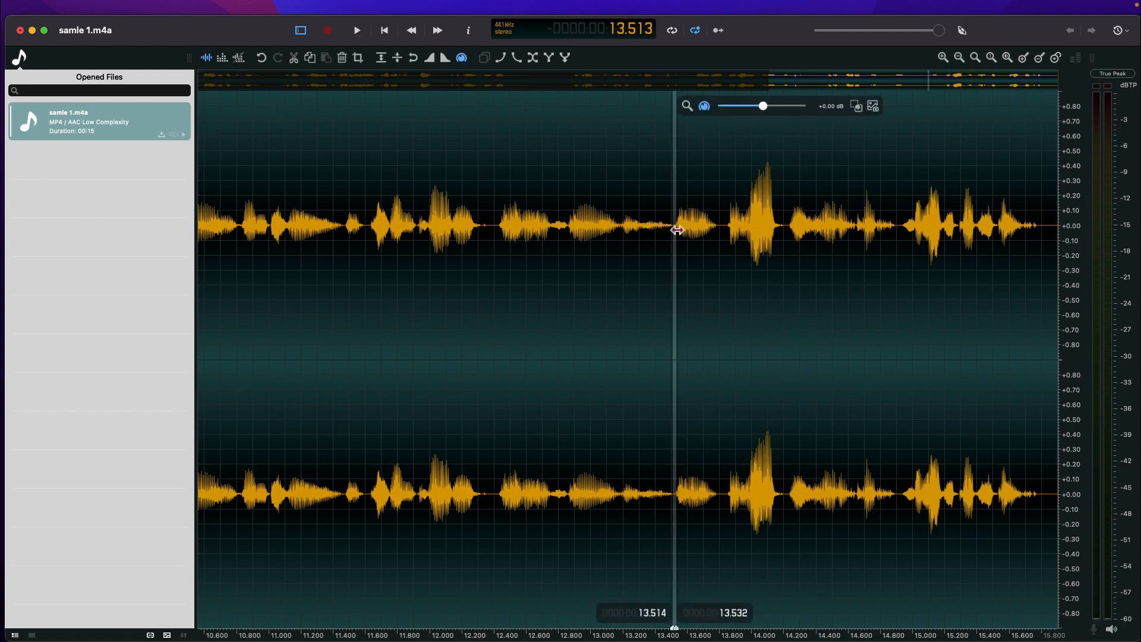
pyautogui.click(719, 224)
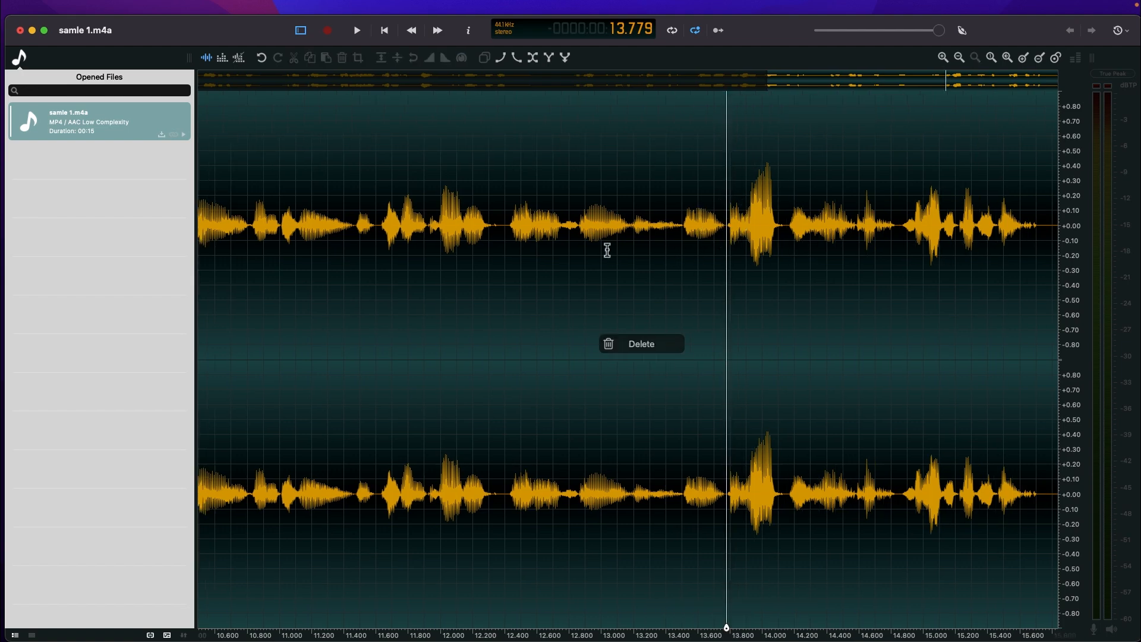
# Replay the speech from about 11.34 s to check the remaining pauses near the end, and stop playback.
pyautogui.click(379, 238)
pyautogui.click(336, 230)
pyautogui.press('space')
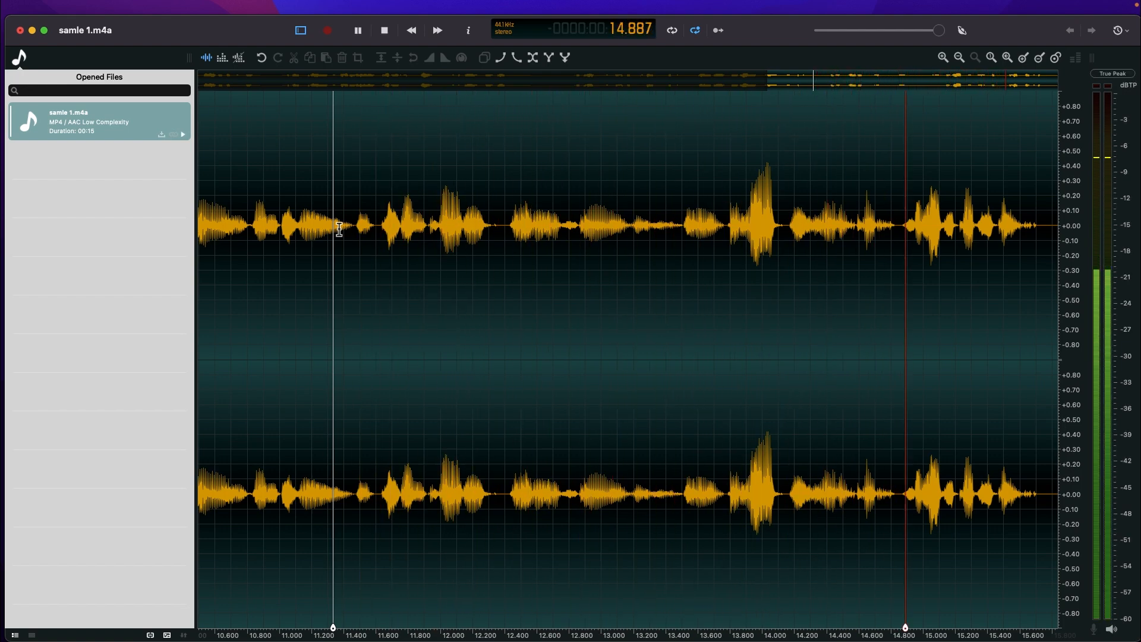
pyautogui.press('space')
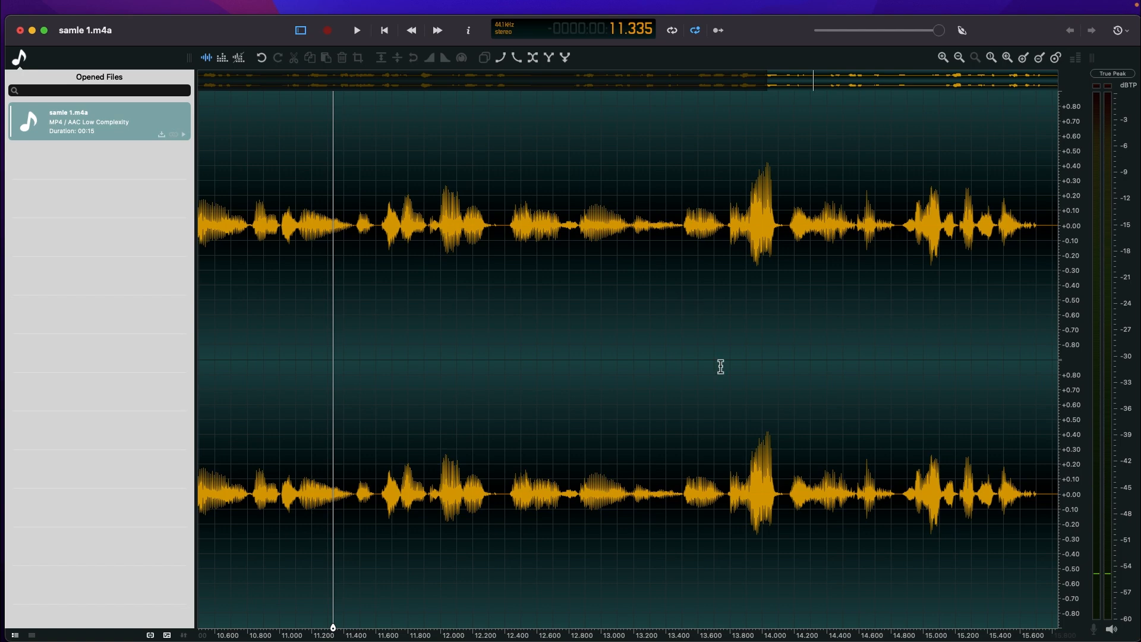
pyautogui.click(960, 57)
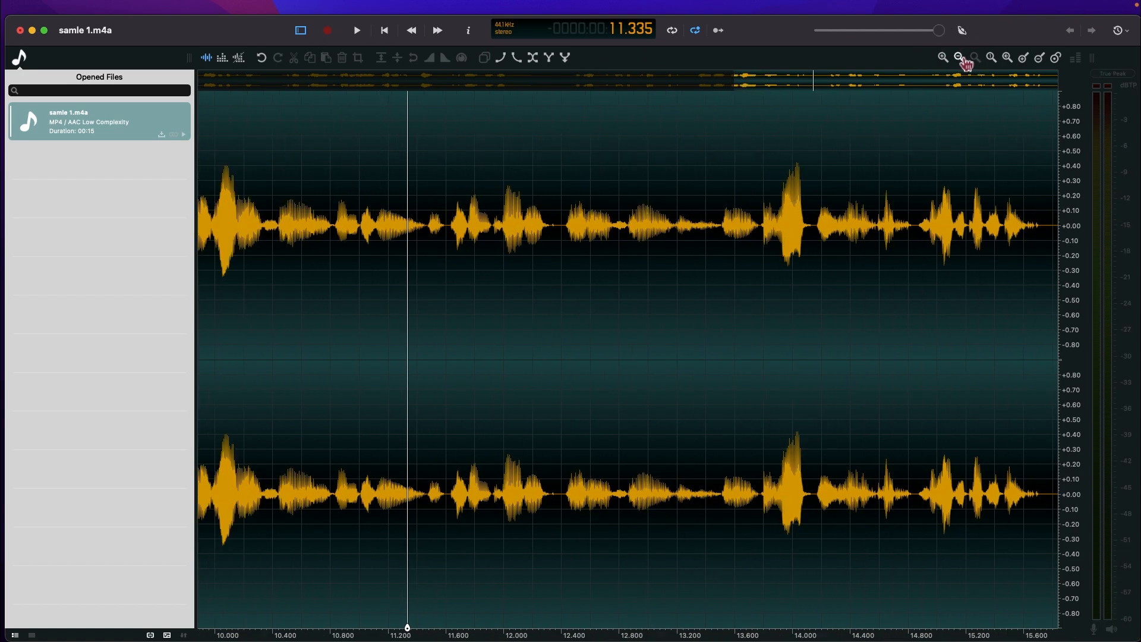
# Replay the speech from about 6.89 s to check the pauses through about 14.6 s, and stop playback.
pyautogui.click(960, 57)
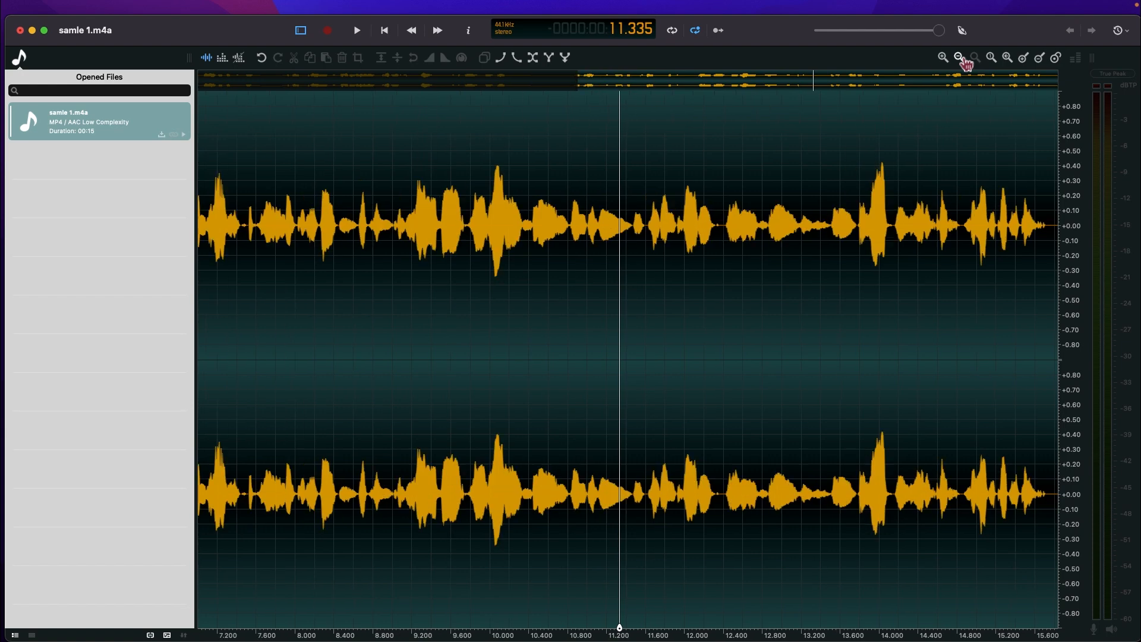
pyautogui.click(960, 57)
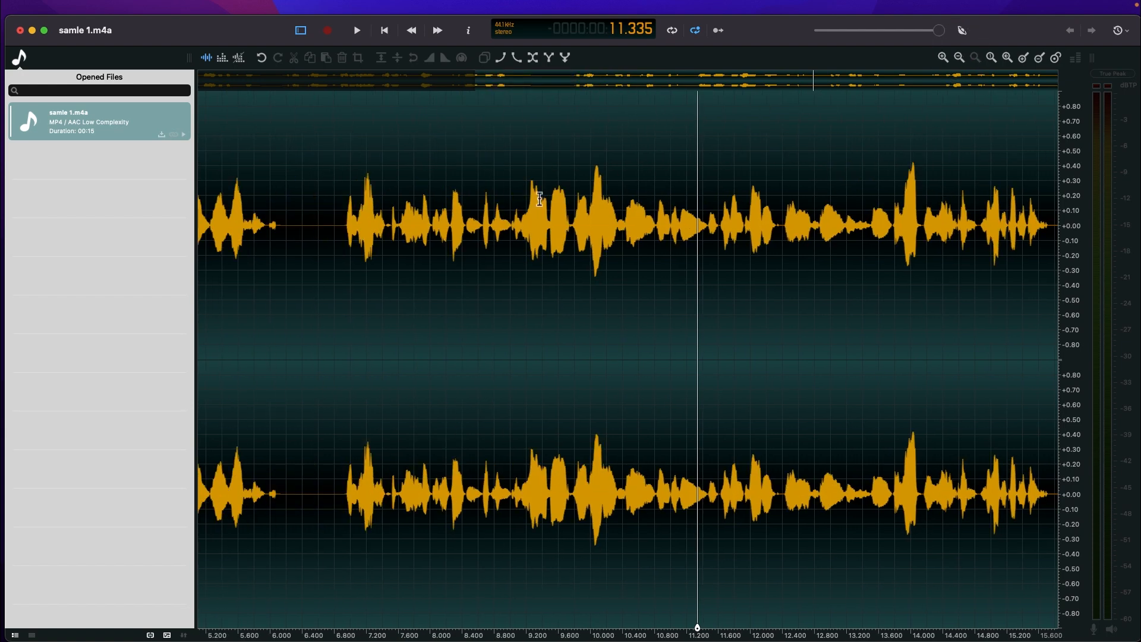
pyautogui.click(347, 239)
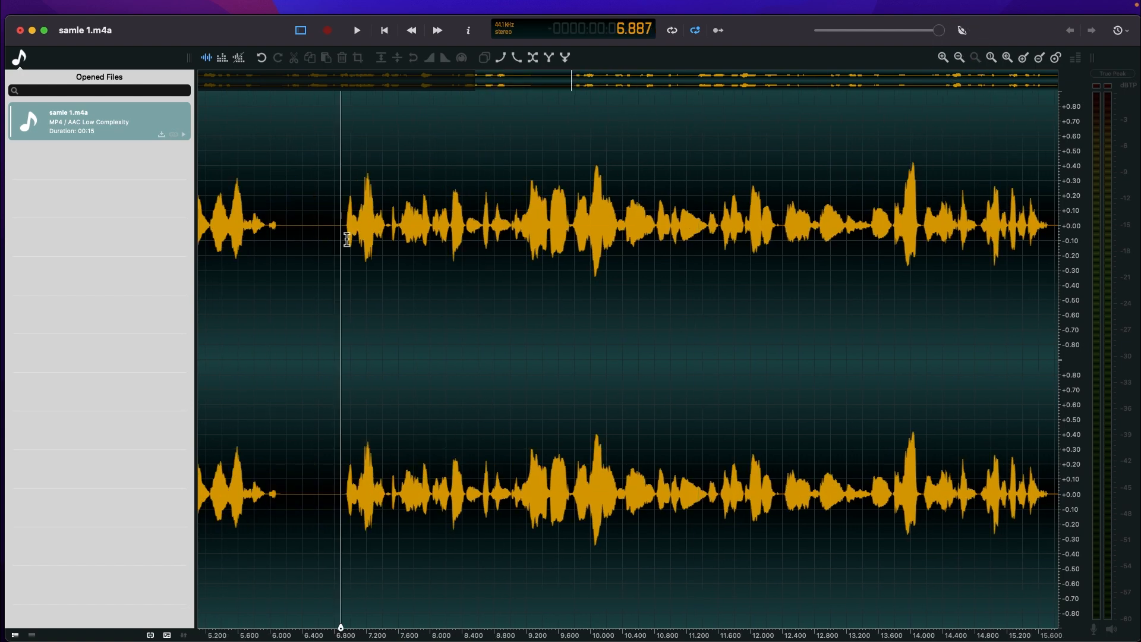
pyautogui.press('space')
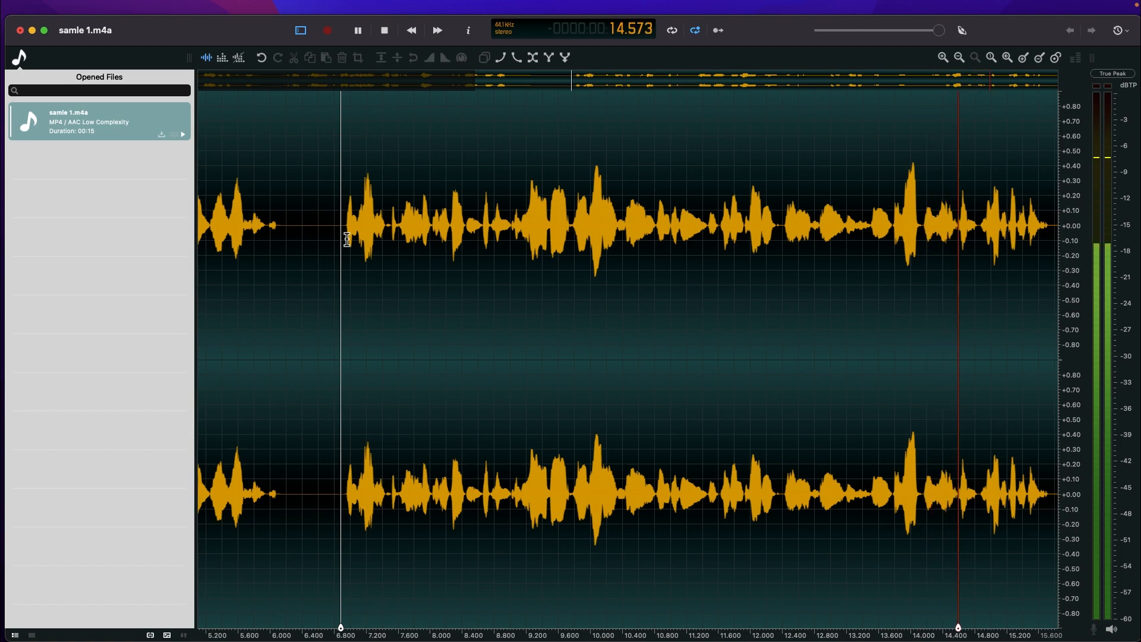
pyautogui.press('space')
# Replay the speech briefly from about 13.6 s and place the edit cursor in the short gap at about 14.875 s.
pyautogui.click(987, 232)
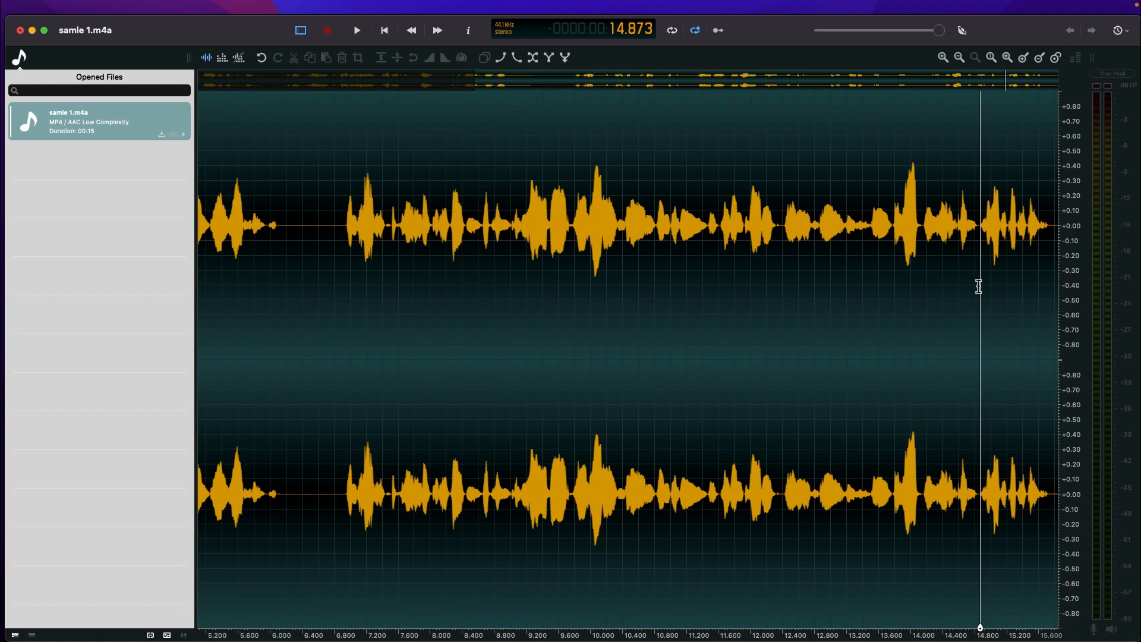
pyautogui.click(943, 58)
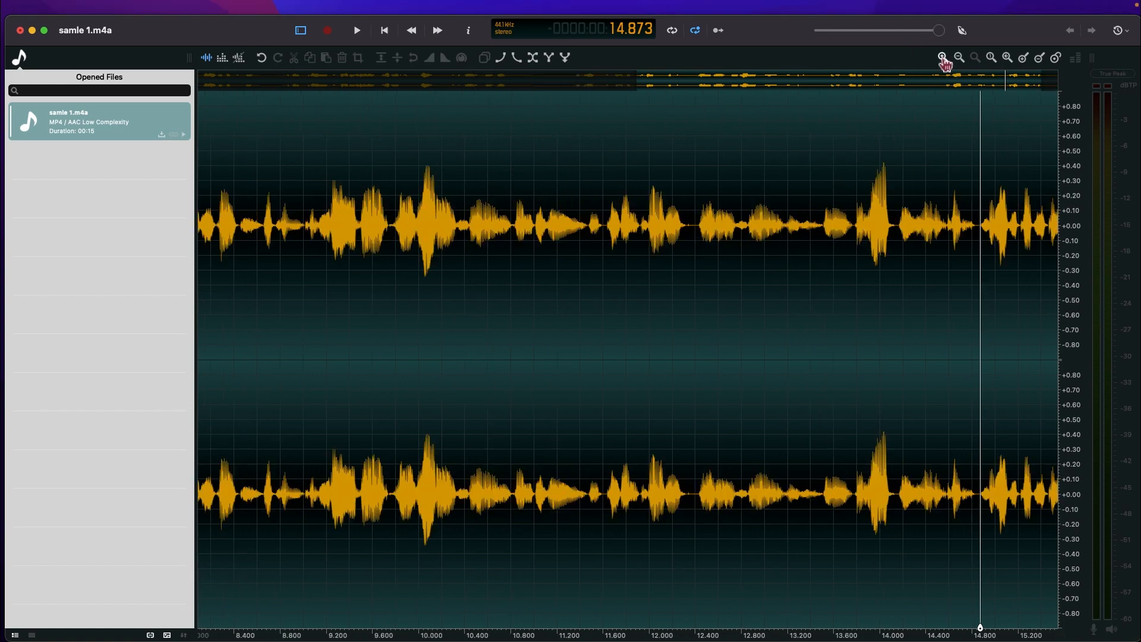
pyautogui.click(943, 57)
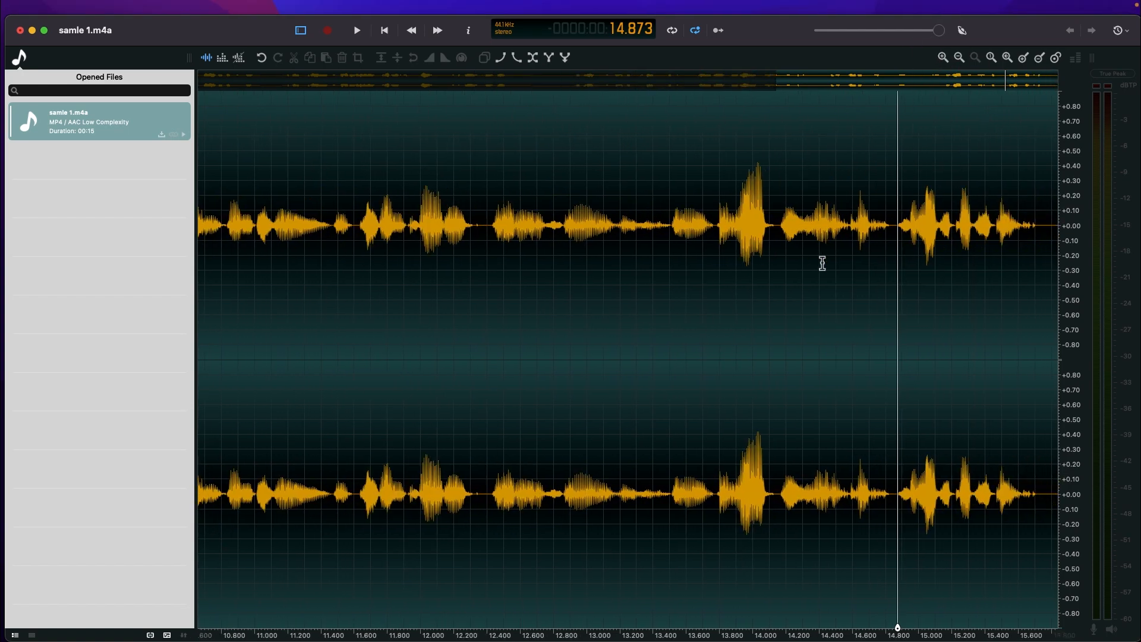
pyautogui.click(692, 229)
pyautogui.press('space')
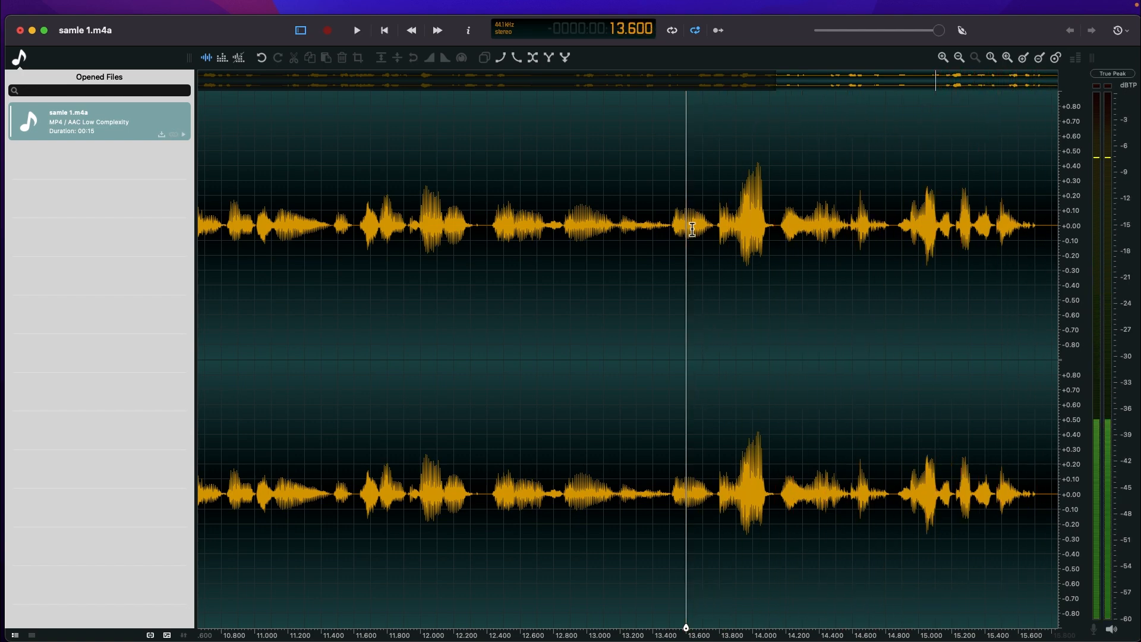
pyautogui.click(898, 229)
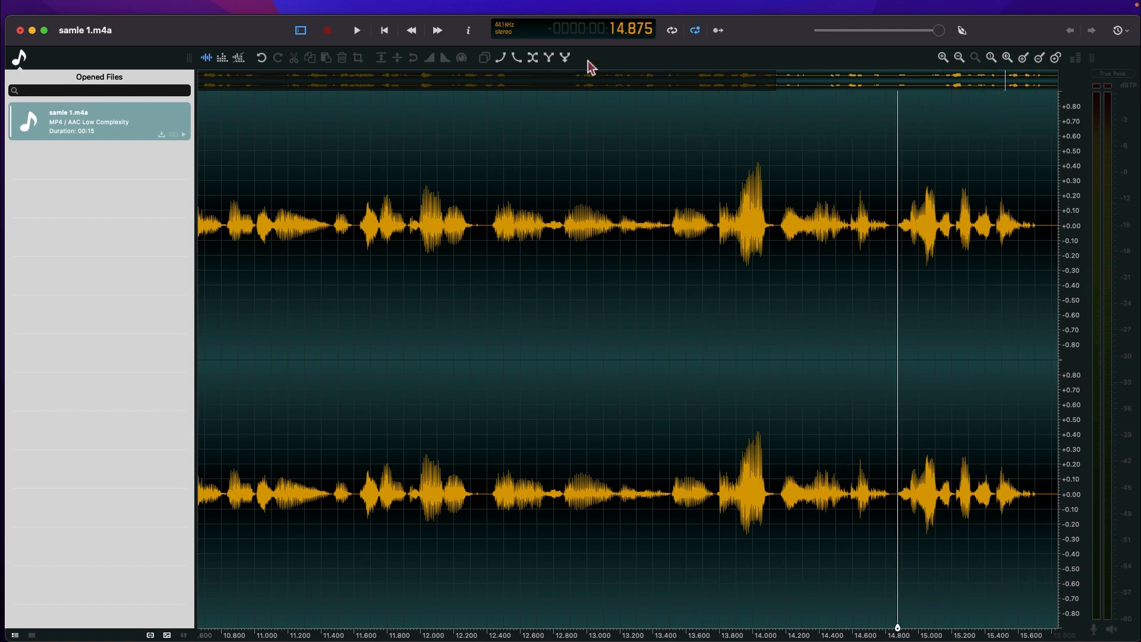
# Generate 0.6 s of silence at about 14.875 s.
pyautogui.moveTo(207, 9)
pyautogui.click(262, 7)
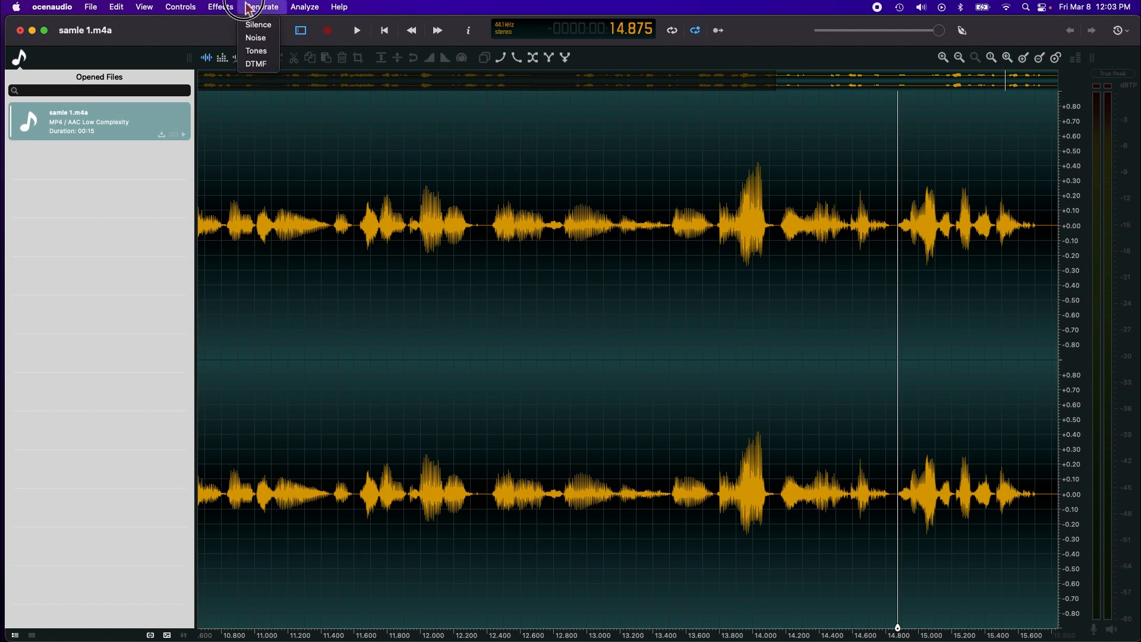
pyautogui.click(261, 21)
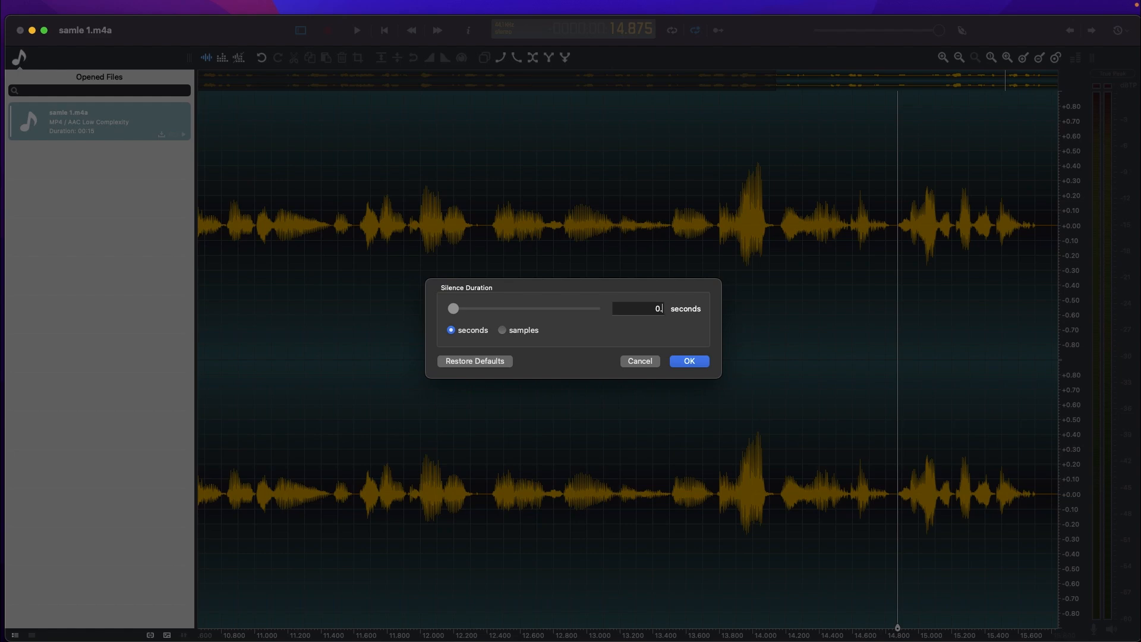
pyautogui.press('Return')
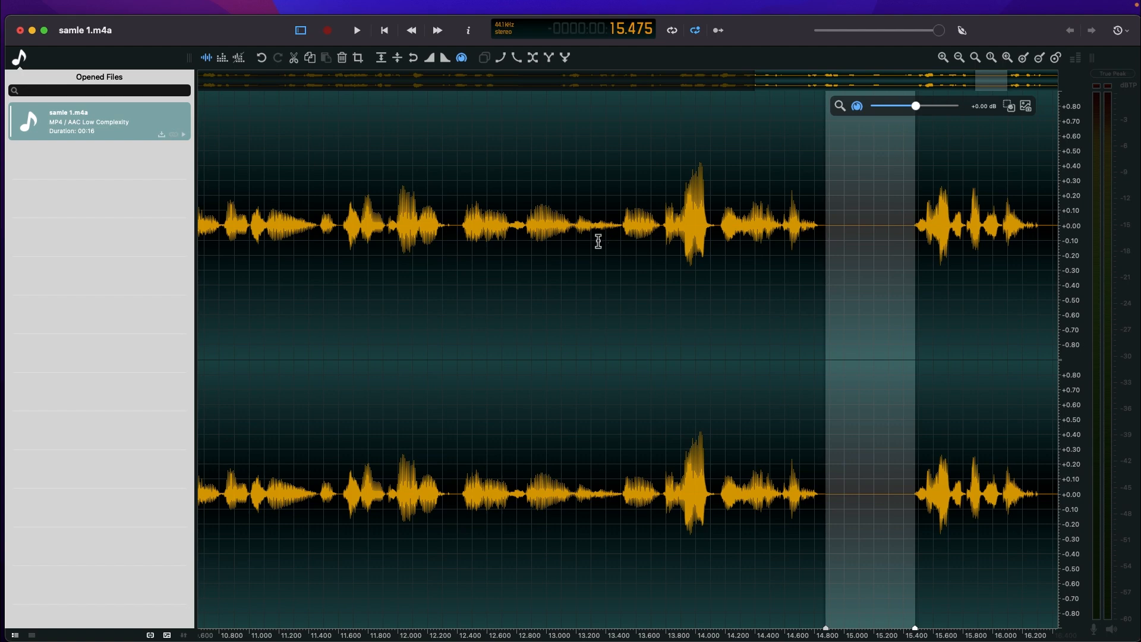
# Replay the speech from about 13.31 s to check the generated silence, stop playback, and undo that silence.
pyautogui.click(593, 240)
pyautogui.press('space')
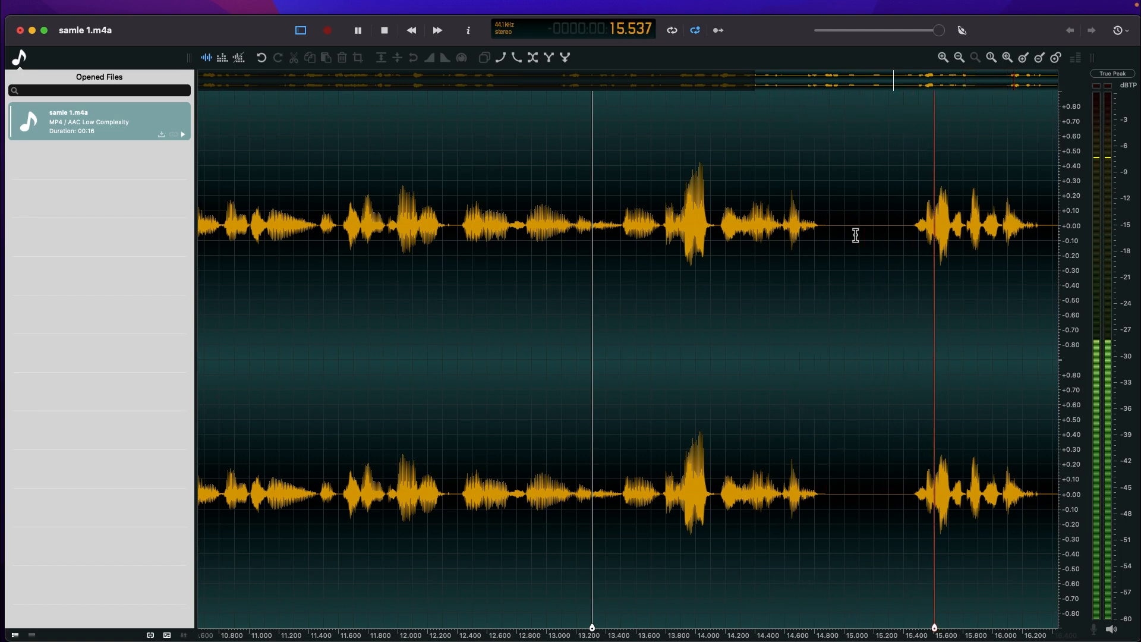
pyautogui.press('space')
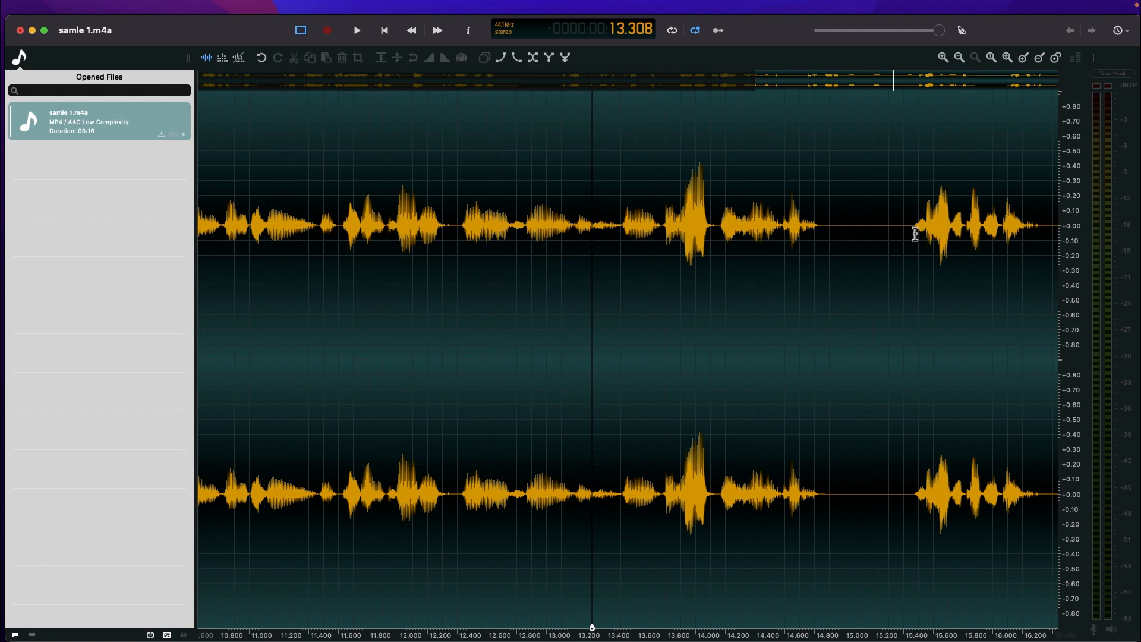
pyautogui.press('super+z')
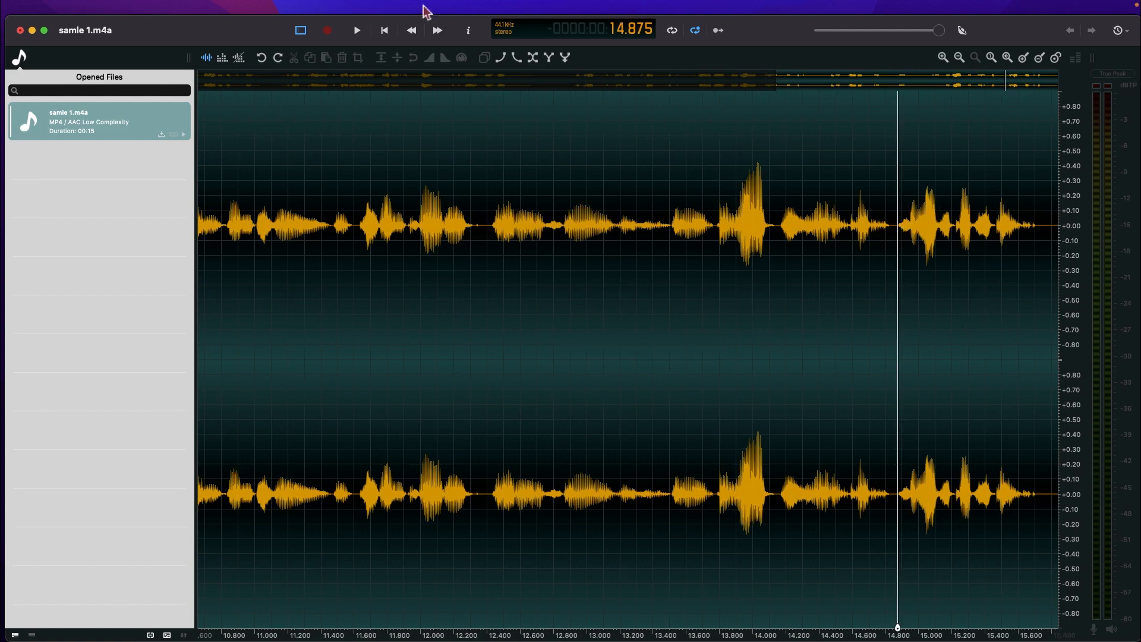
# Generate 0.5 s of silence at about 14.875 s and check it by replaying from about 13.74 s.
pyautogui.click(269, 7)
pyautogui.click(273, 25)
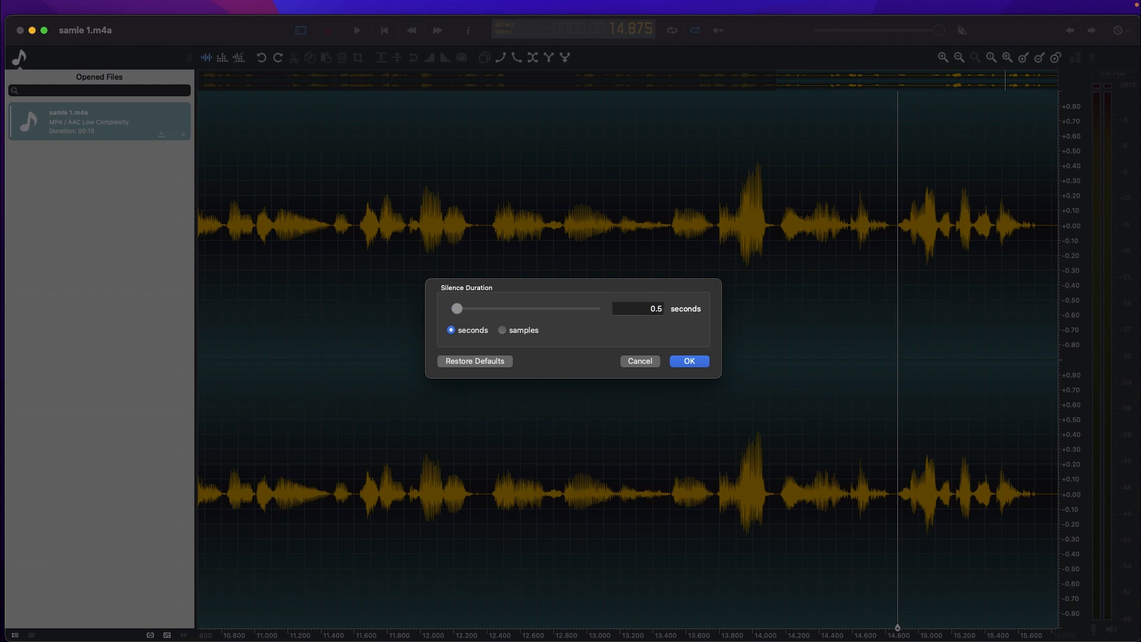
pyautogui.click(692, 363)
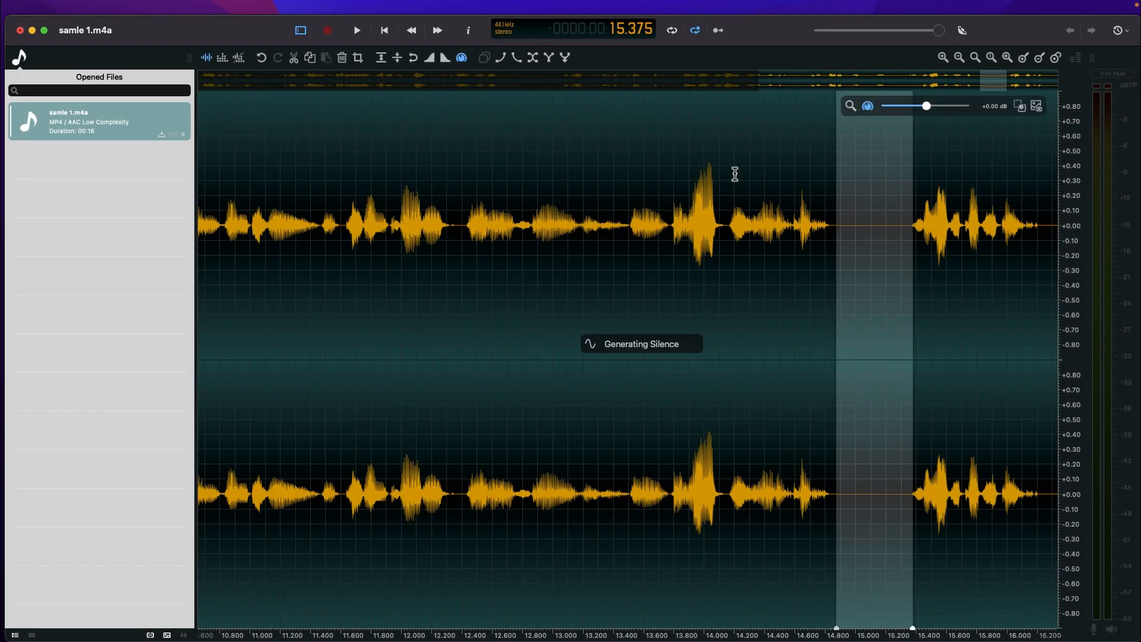
pyautogui.click(670, 214)
pyautogui.press('space')
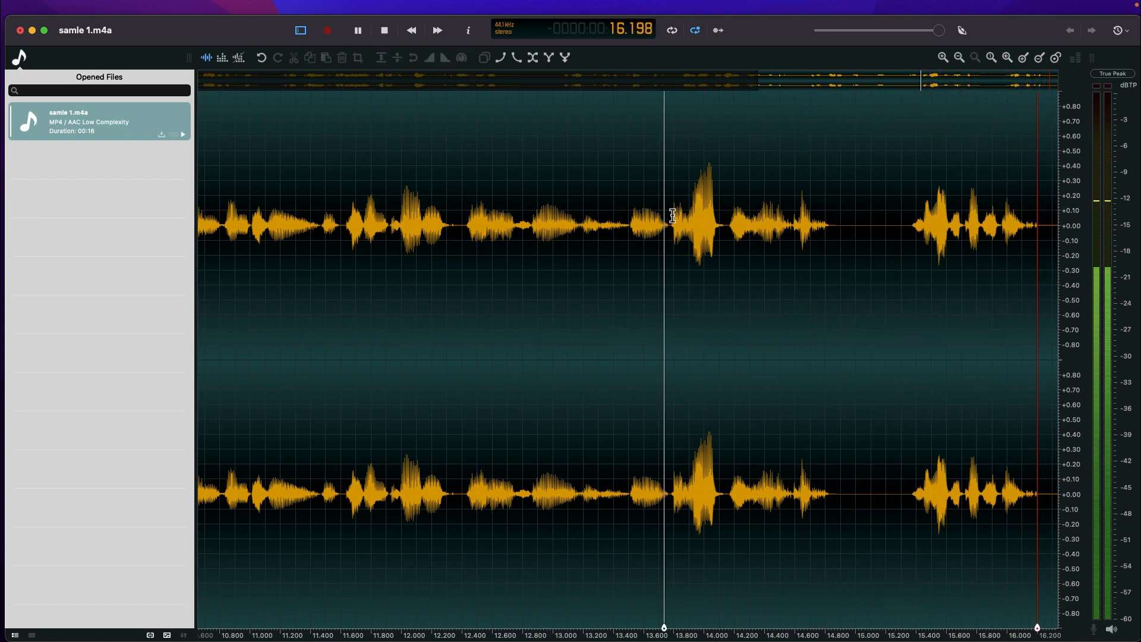
pyautogui.press('space')
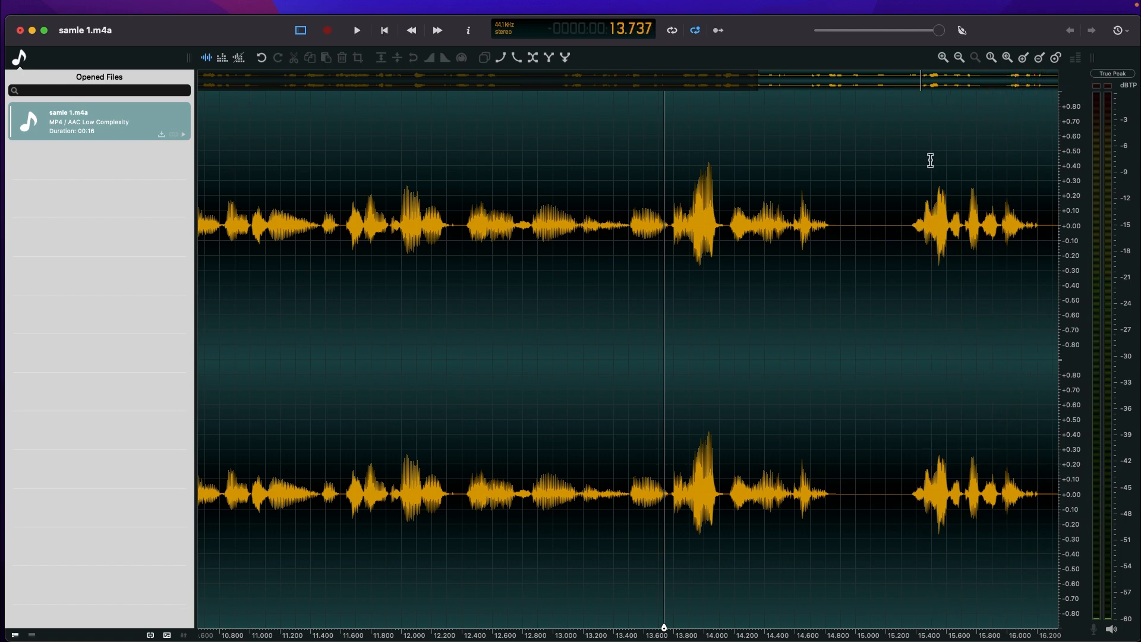
# Show the whole waveform and replay the recording from its start to check all pauses, stopping near the end.
pyautogui.moveTo(766, 90); pyautogui.dragTo(153, 132)
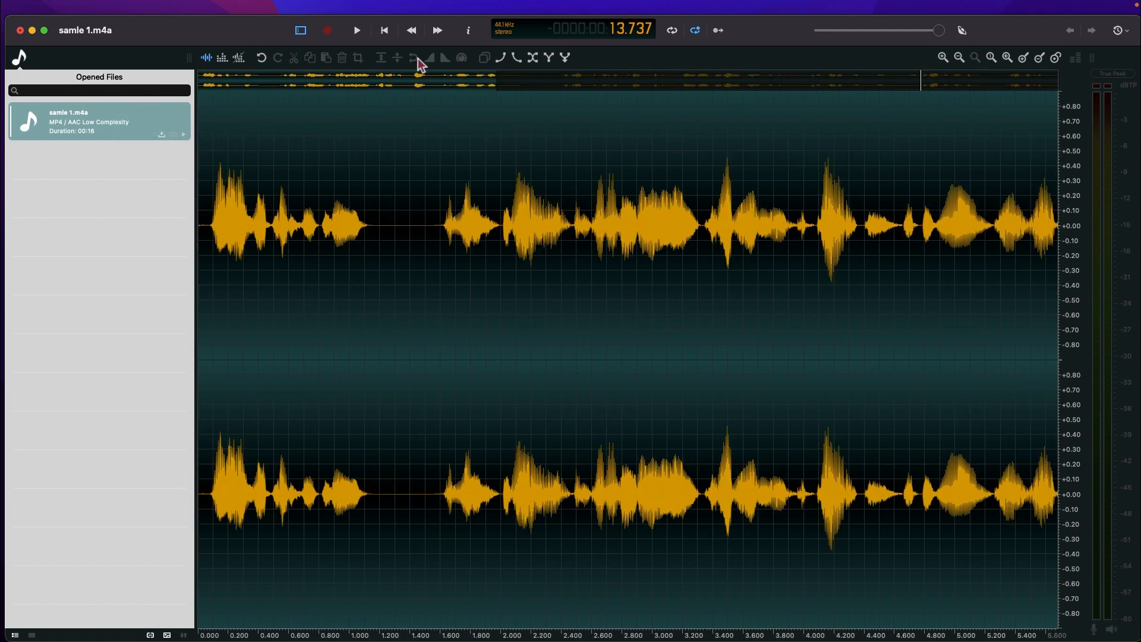
pyautogui.moveTo(499, 83); pyautogui.dragTo(196, 162)
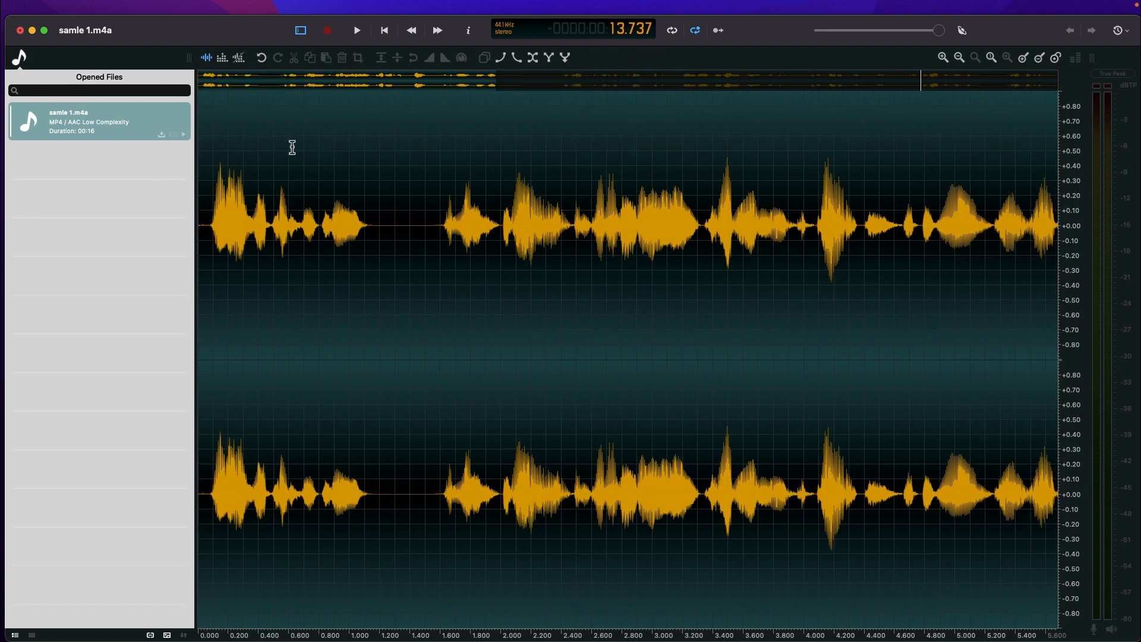
pyautogui.click(990, 58)
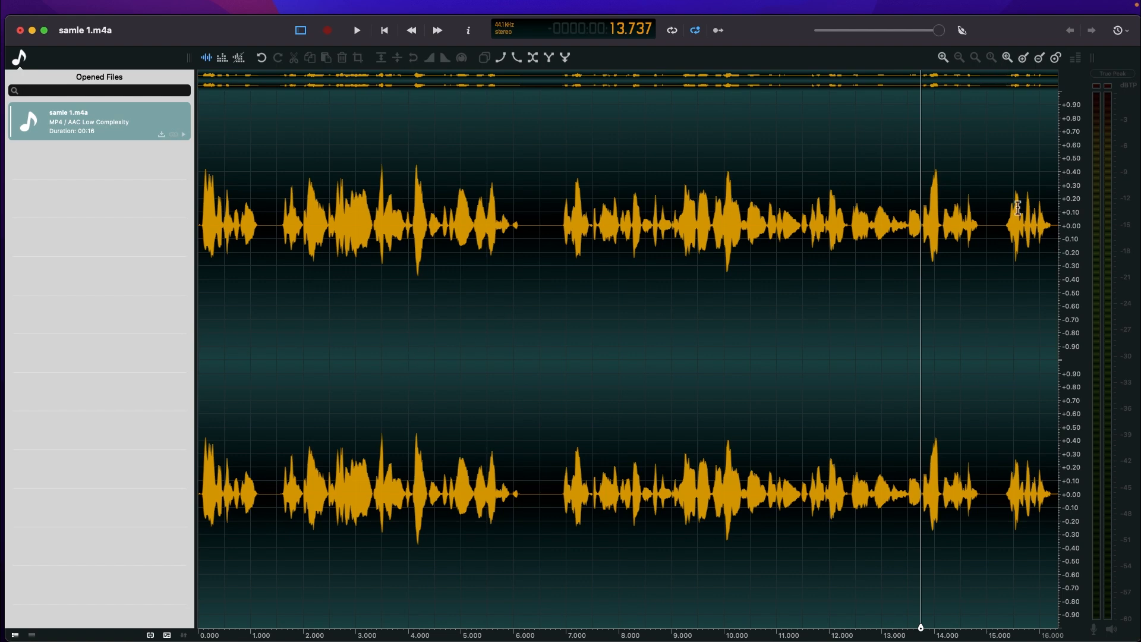
pyautogui.press('Home')
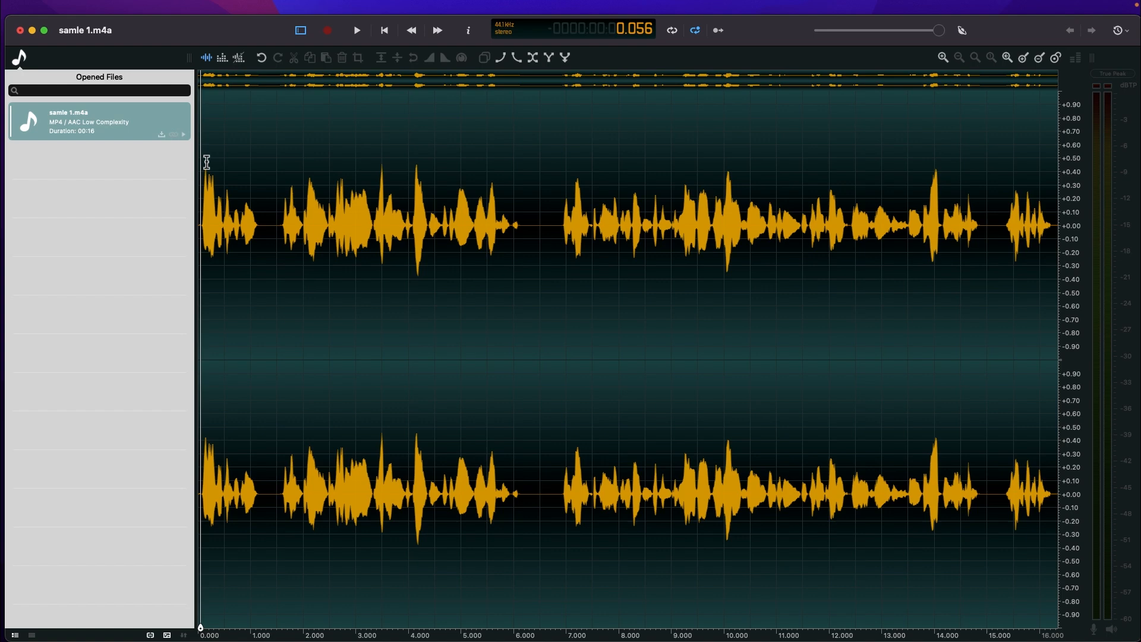
pyautogui.press('space')
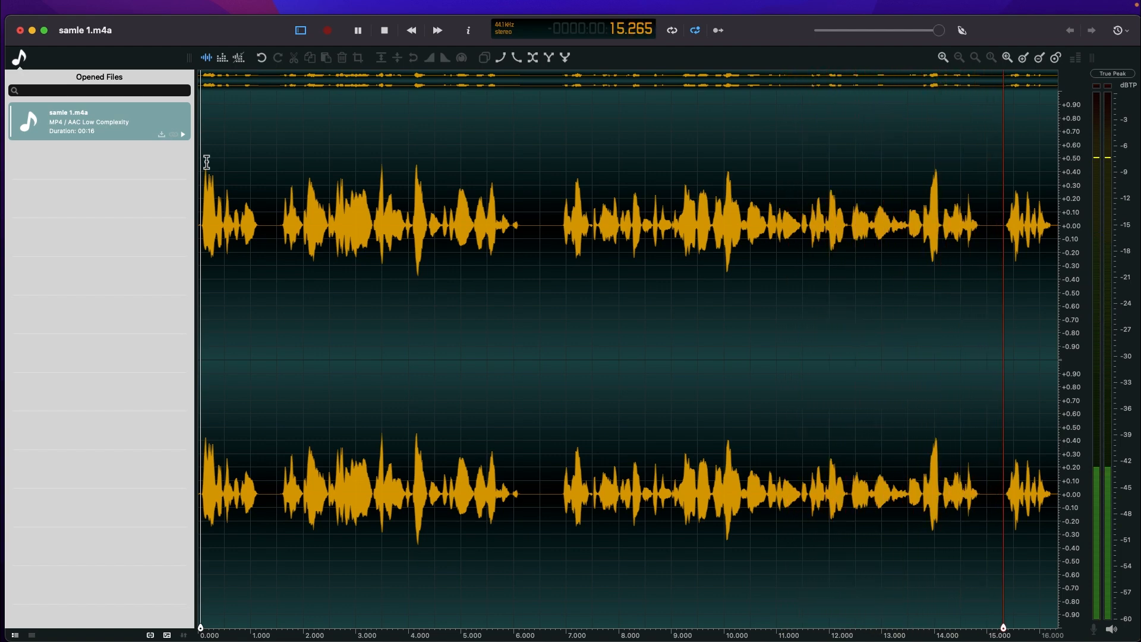
pyautogui.press('space')
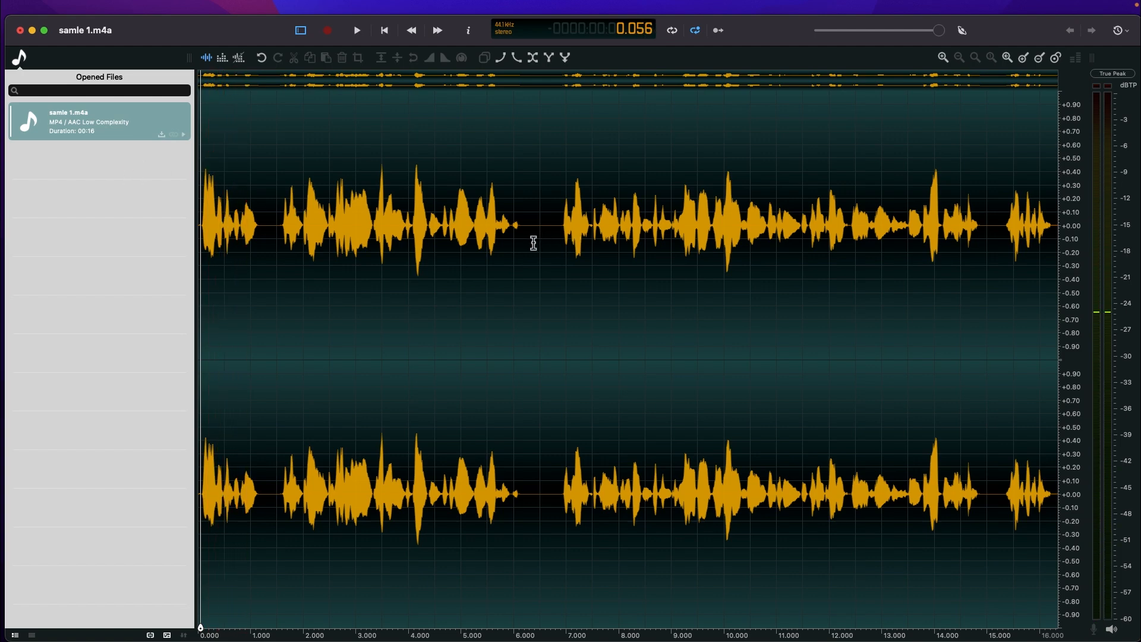
# Replay the speech from about 4.1 s, stop playback, and try selecting part of the pause near 6.67 s.
pyautogui.click(413, 238)
pyautogui.press('space')
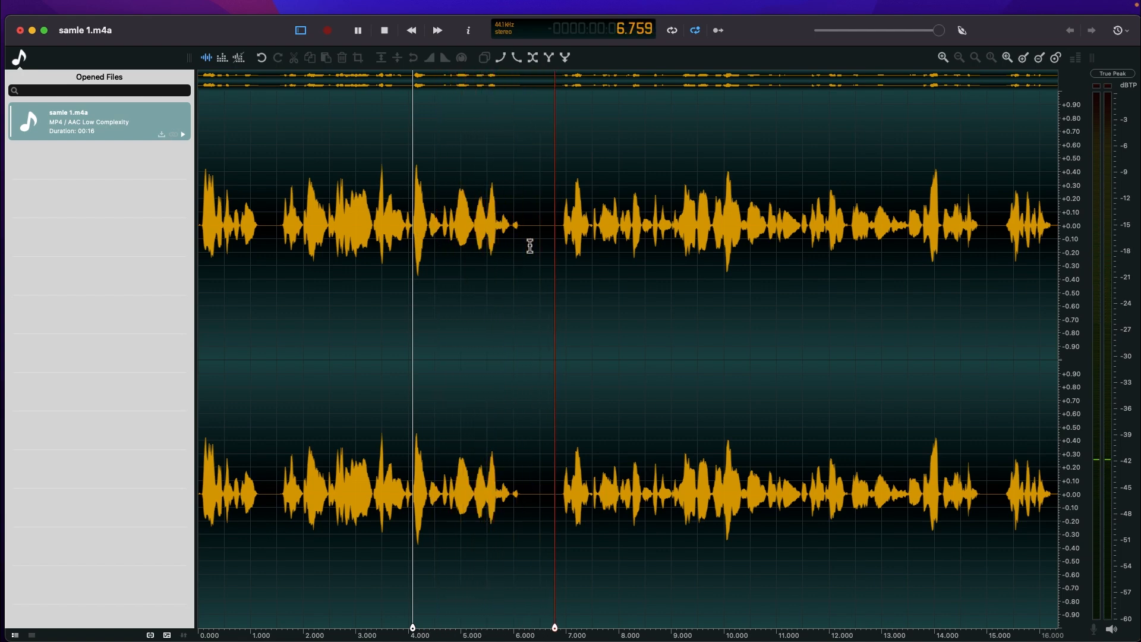
pyautogui.press('space')
pyautogui.moveTo(561, 232); pyautogui.dragTo(549, 231)
pyautogui.press('Escape')
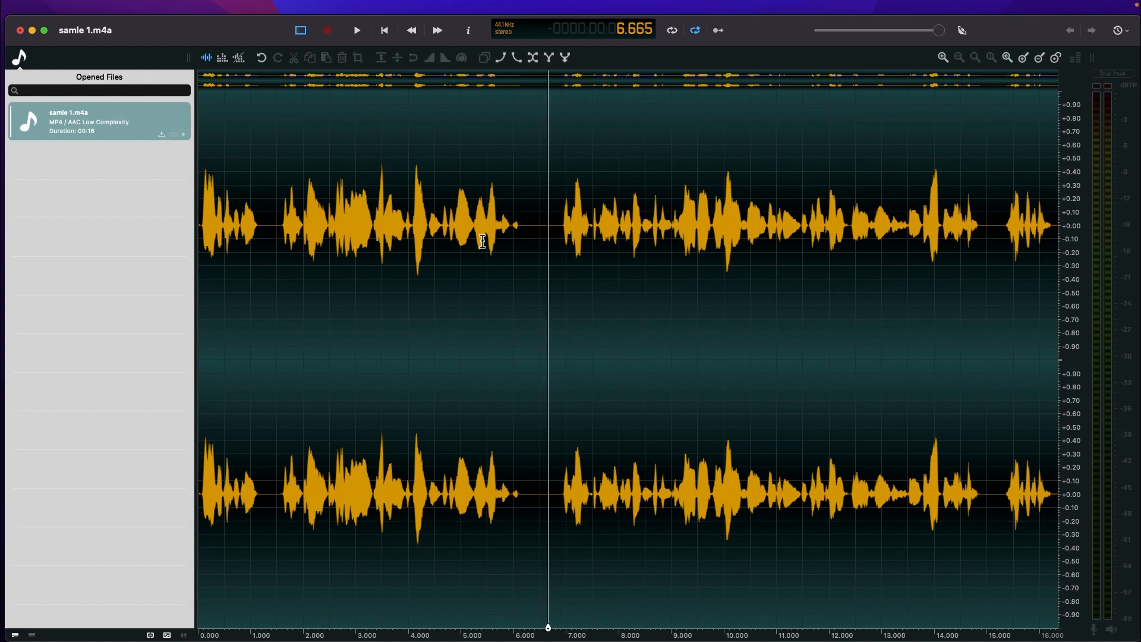
# Replay from about 4.6 s, delete the silence between about 6.60 s and 6.76 s, and check the shortened pause by replaying from about 4.4 s.
pyautogui.click(447, 234)
pyautogui.press('space')
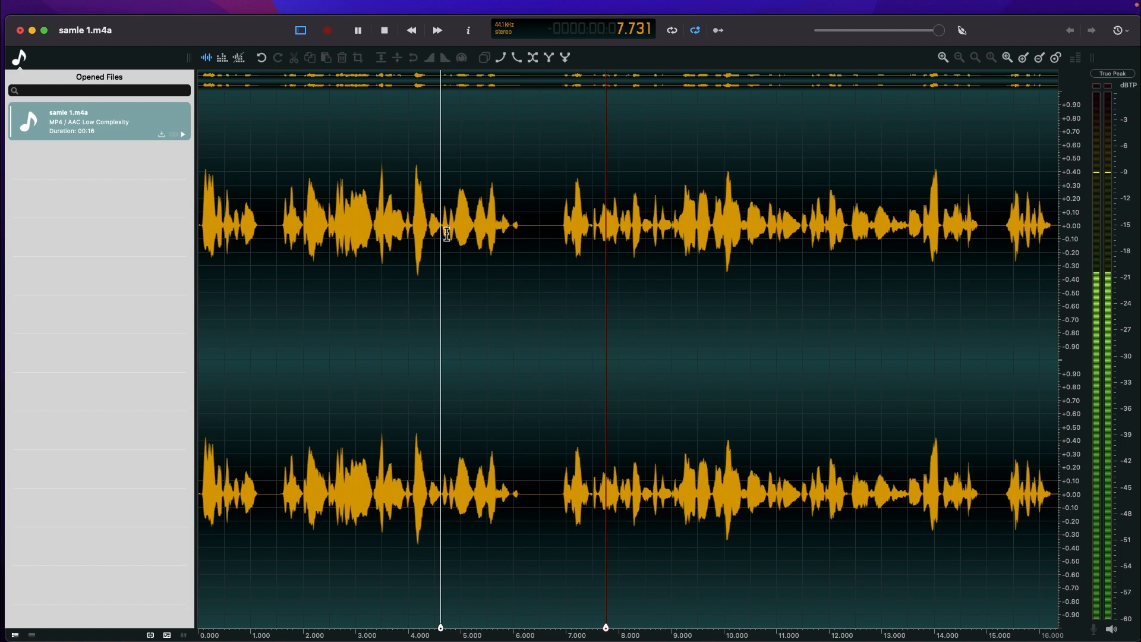
pyautogui.press('space')
pyautogui.moveTo(546, 232); pyautogui.dragTo(547, 230)
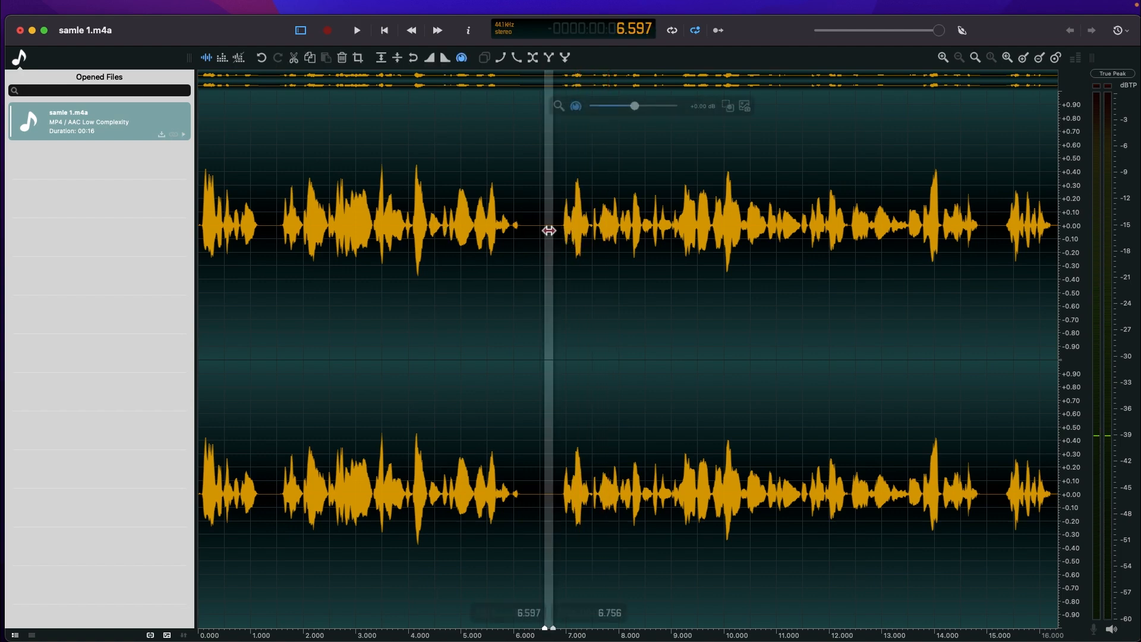
pyautogui.press('Delete')
pyautogui.click(437, 205)
pyautogui.press('space')
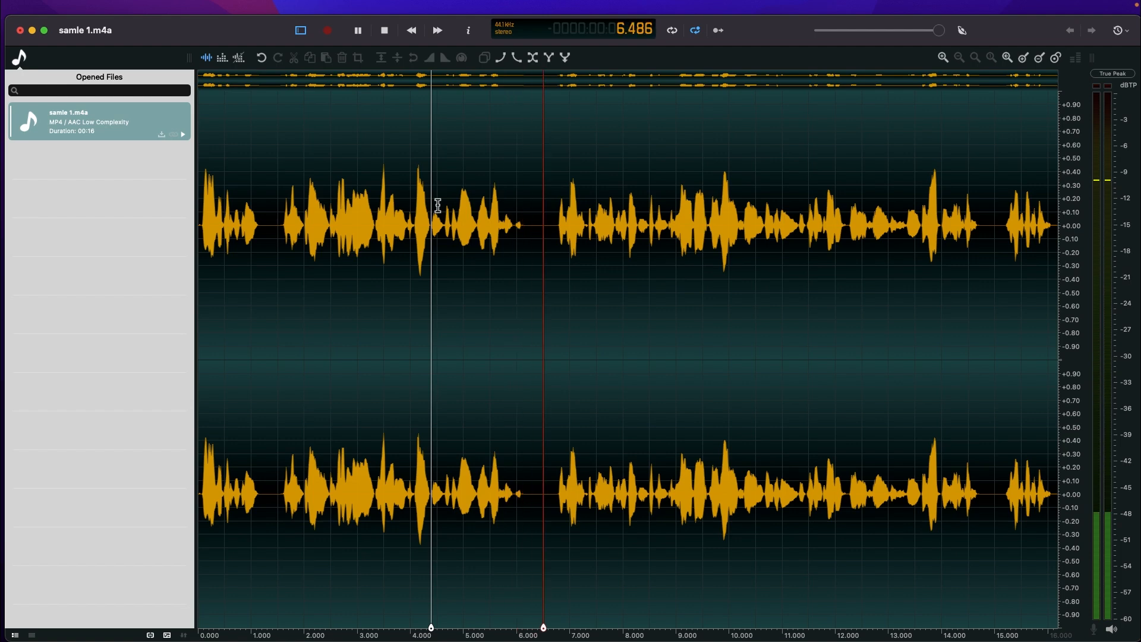
pyautogui.press('space')
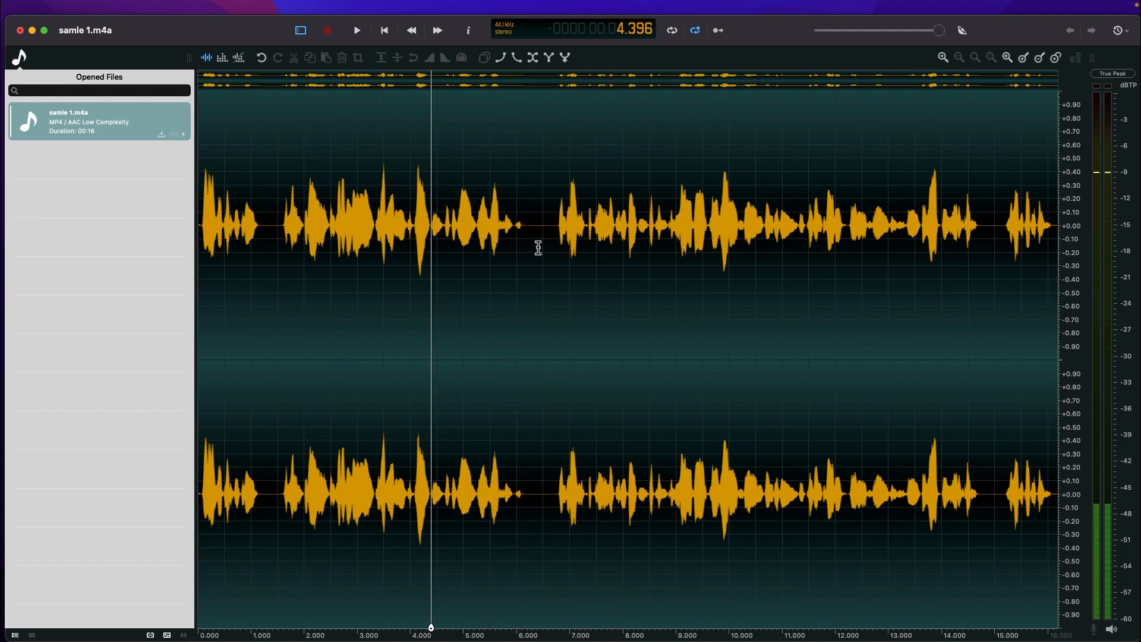
# Try deleting another sliver of silence starting at about 6.63 s, replay from about 4.93 s, and undo that deletion.
pyautogui.moveTo(551, 237); pyautogui.dragTo(555, 236)
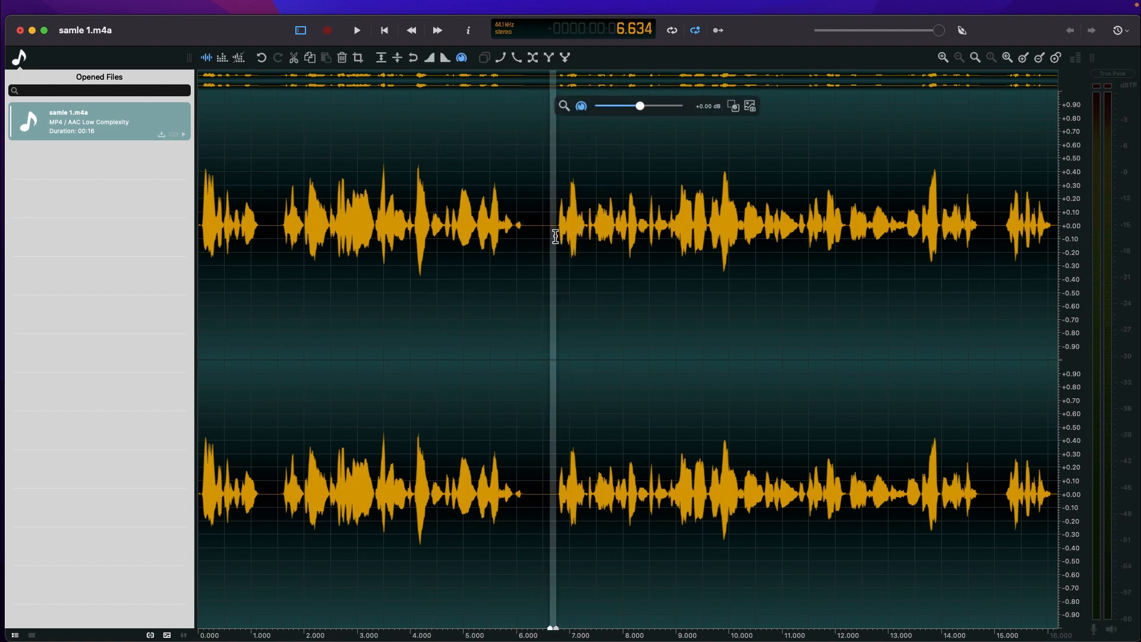
pyautogui.press('Delete')
pyautogui.click(468, 237)
pyautogui.press('space')
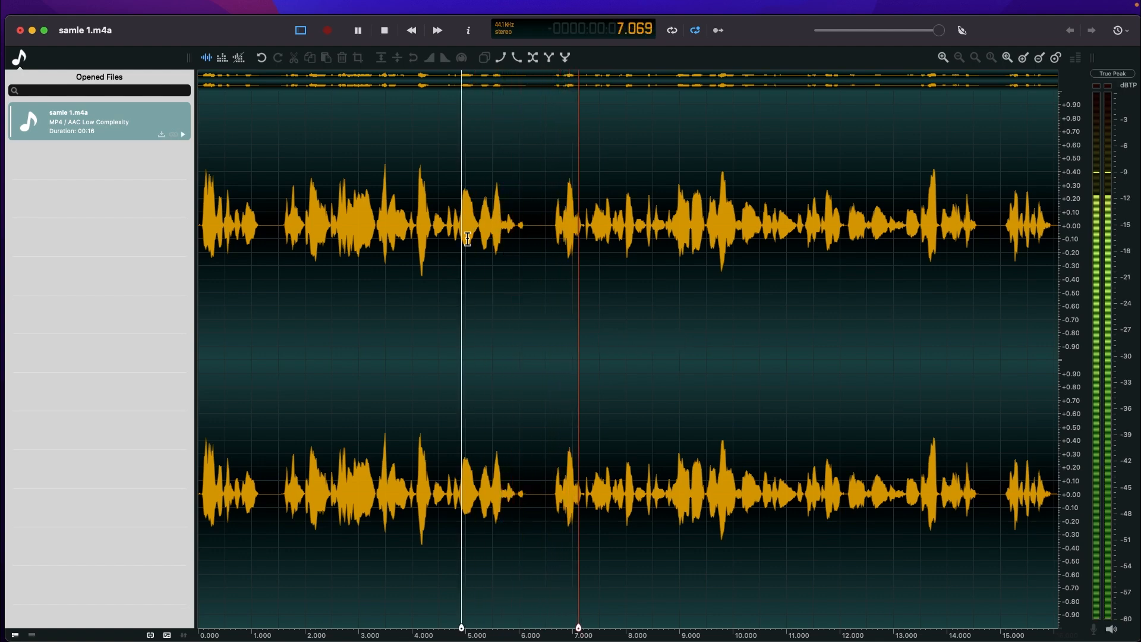
pyautogui.press('space')
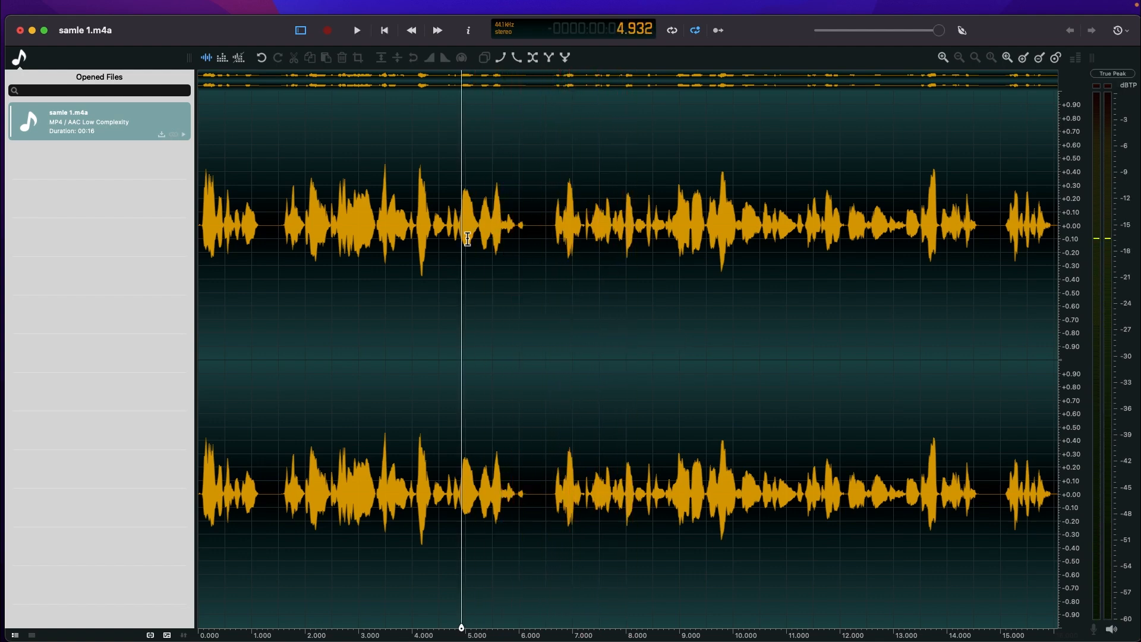
pyautogui.press('super+z')
# Replay the recording from about 4.6 s, select the whole waveform, and clear that selection.
pyautogui.click(451, 236)
pyautogui.press('space')
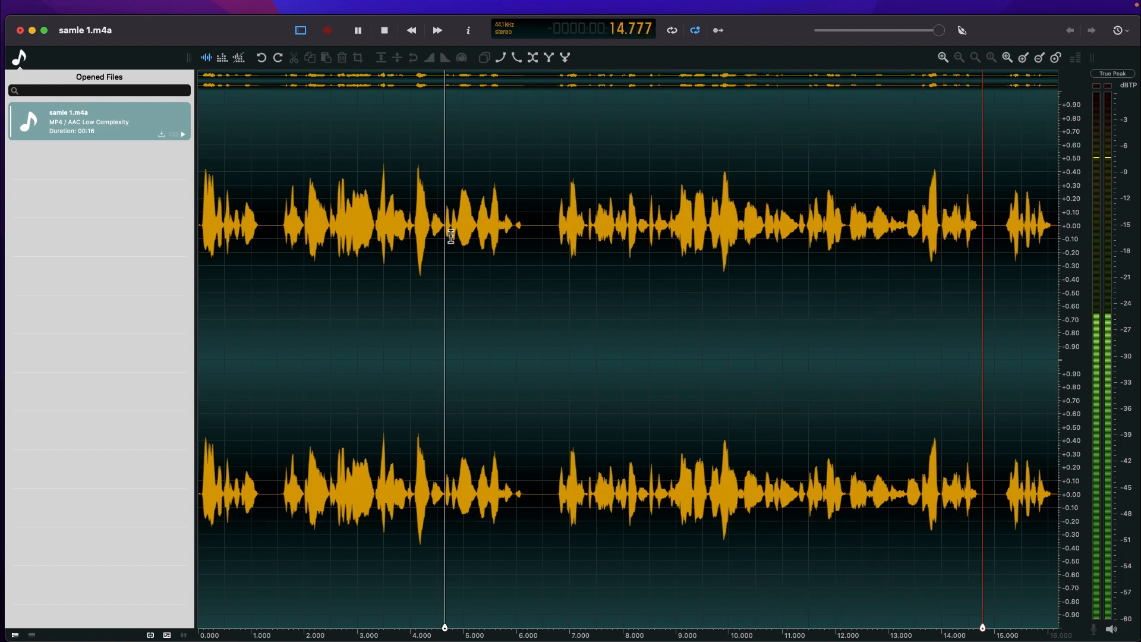
pyautogui.press('super+a')
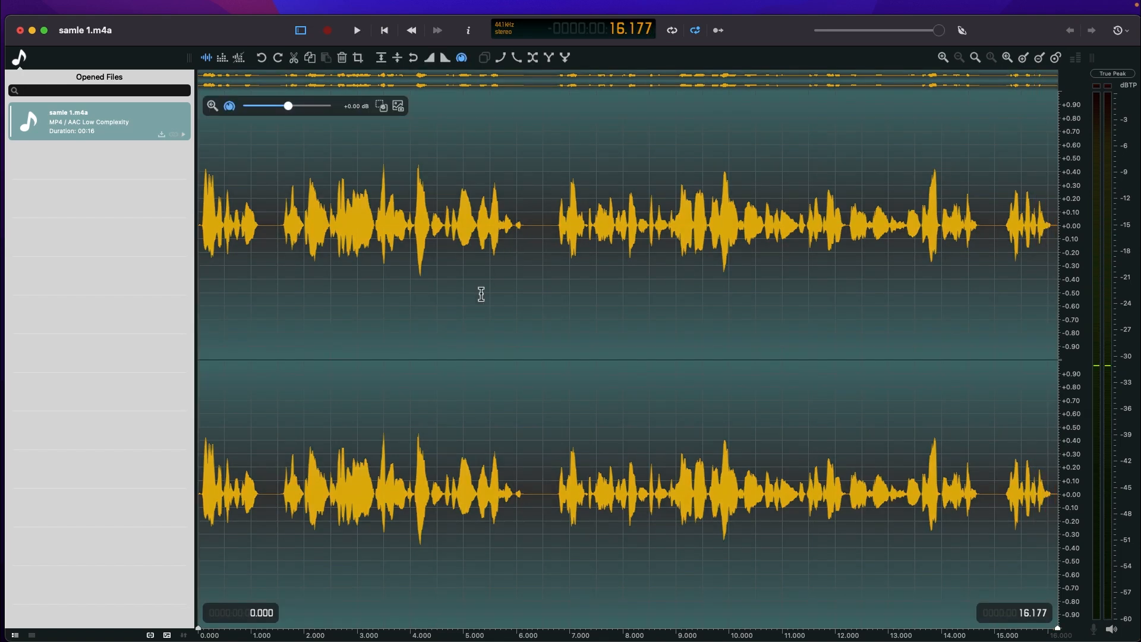
pyautogui.click(363, 309)
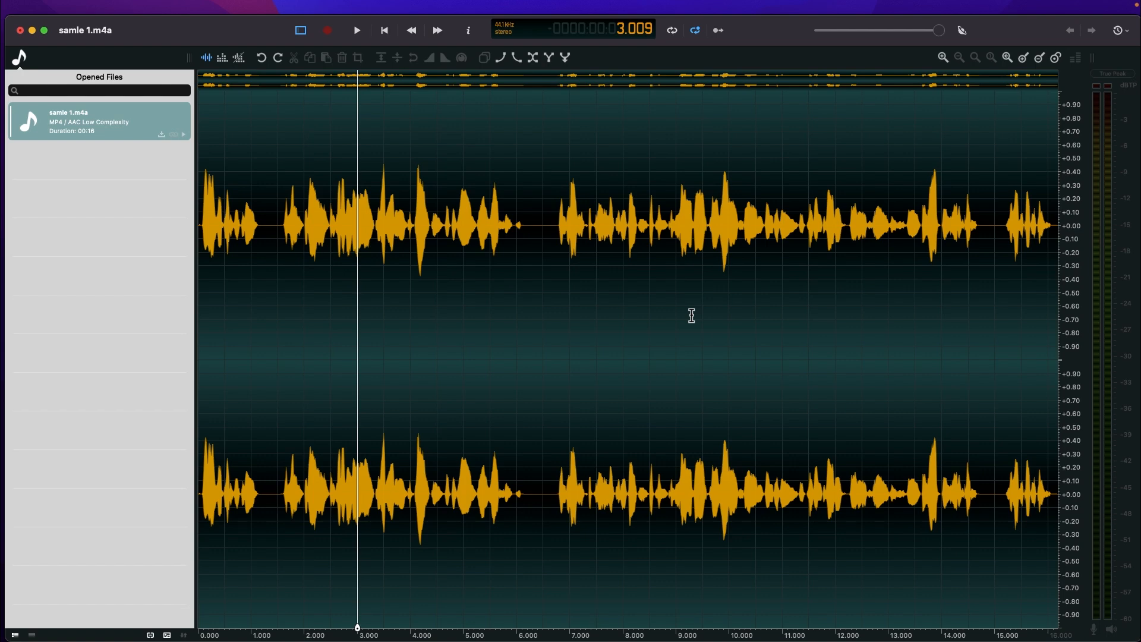
# Replay the recording from about 0.09 s to check the pauses, and briefly play it again from the very beginning.
pyautogui.click(209, 288)
pyautogui.press('space')
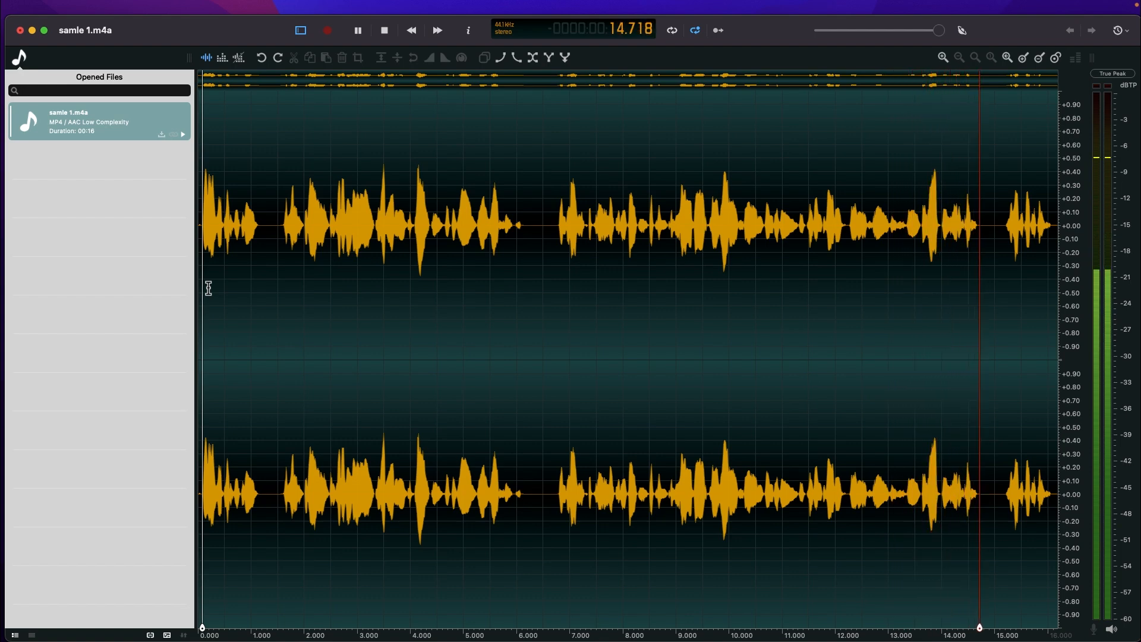
pyautogui.click(208, 288)
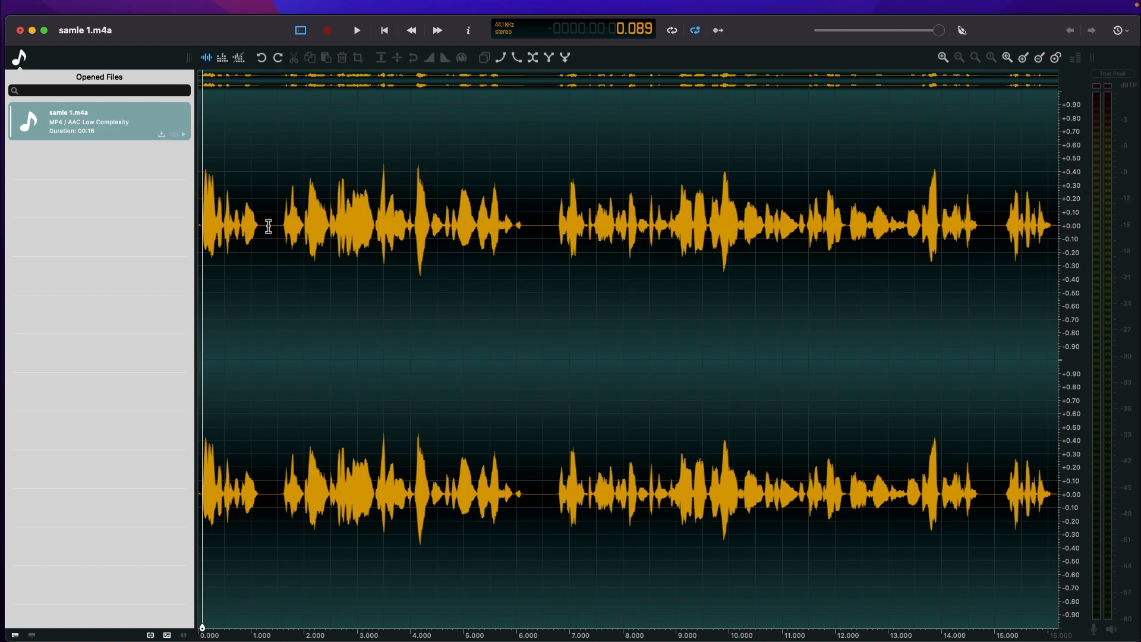
pyautogui.press('Home')
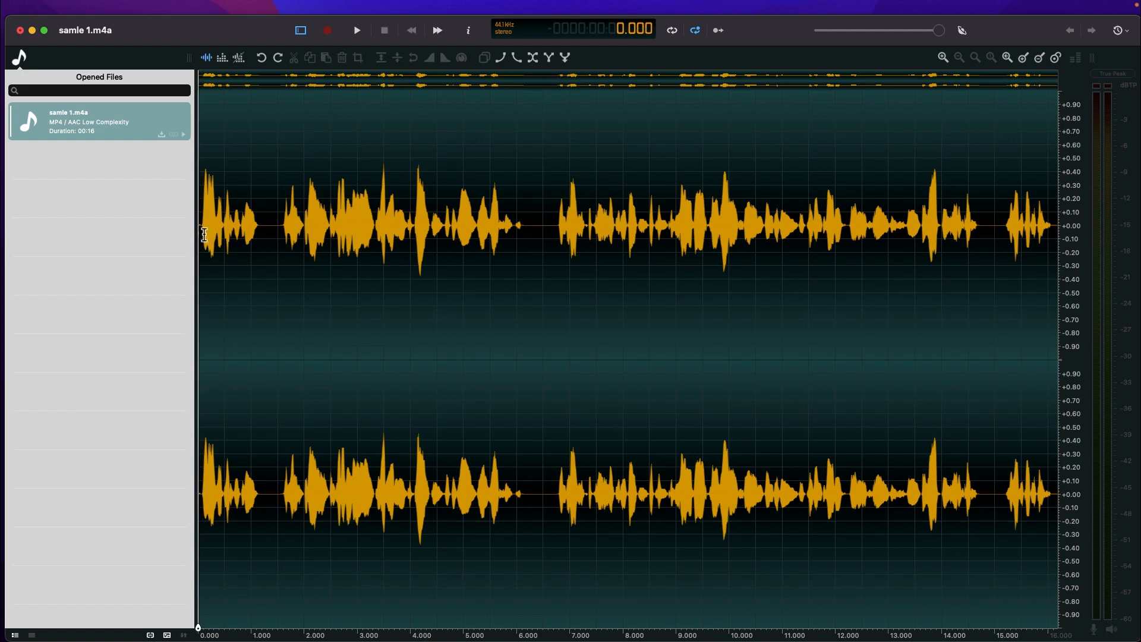
pyautogui.press('space')
pyautogui.press('space')
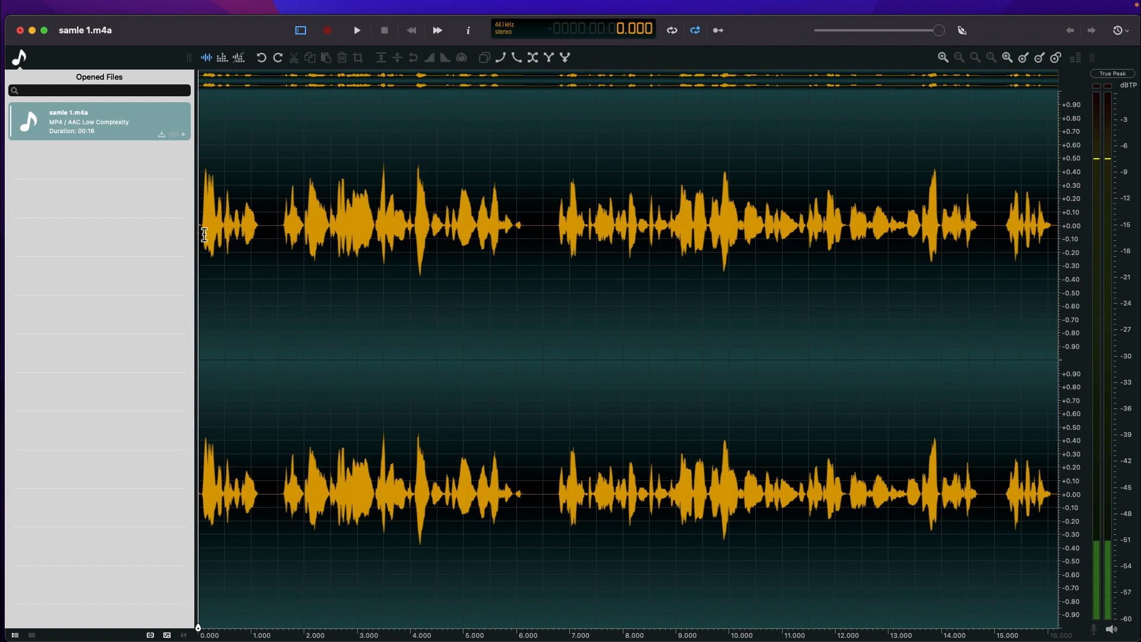
# Replay the speech from the first pause at about 1.36 s and stop playback.
pyautogui.click(270, 224)
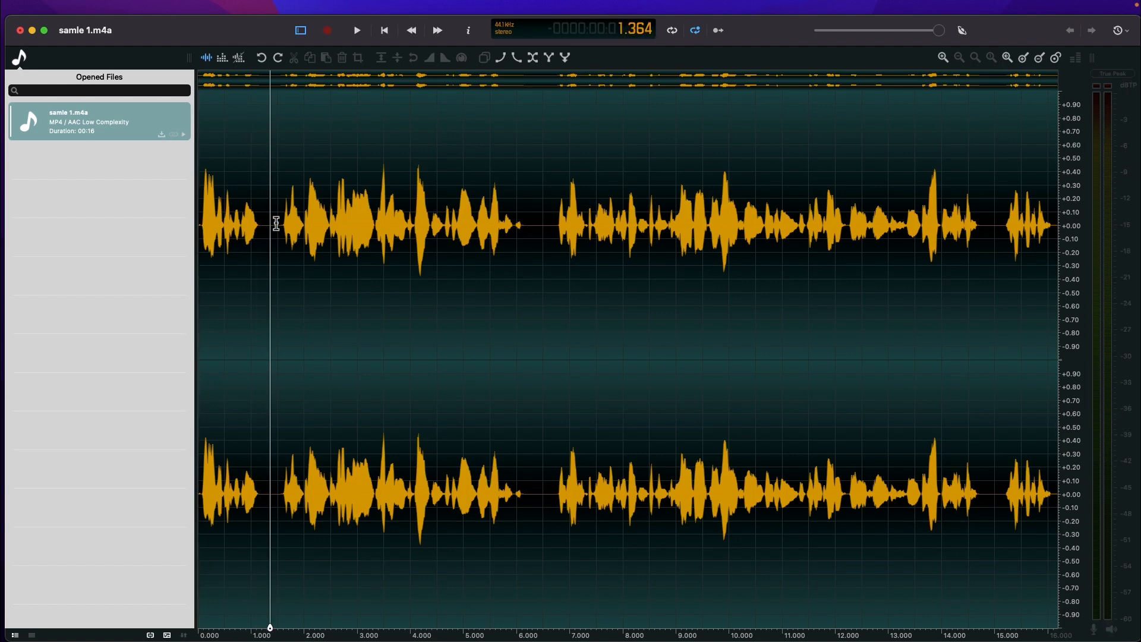
pyautogui.press('space')
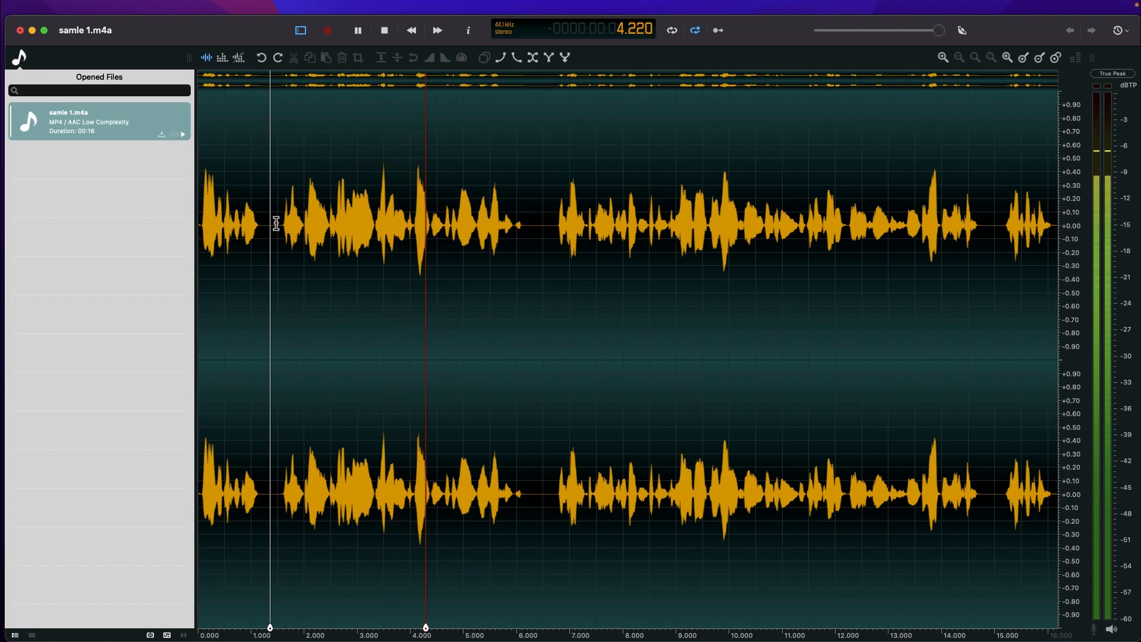
pyautogui.press('space')
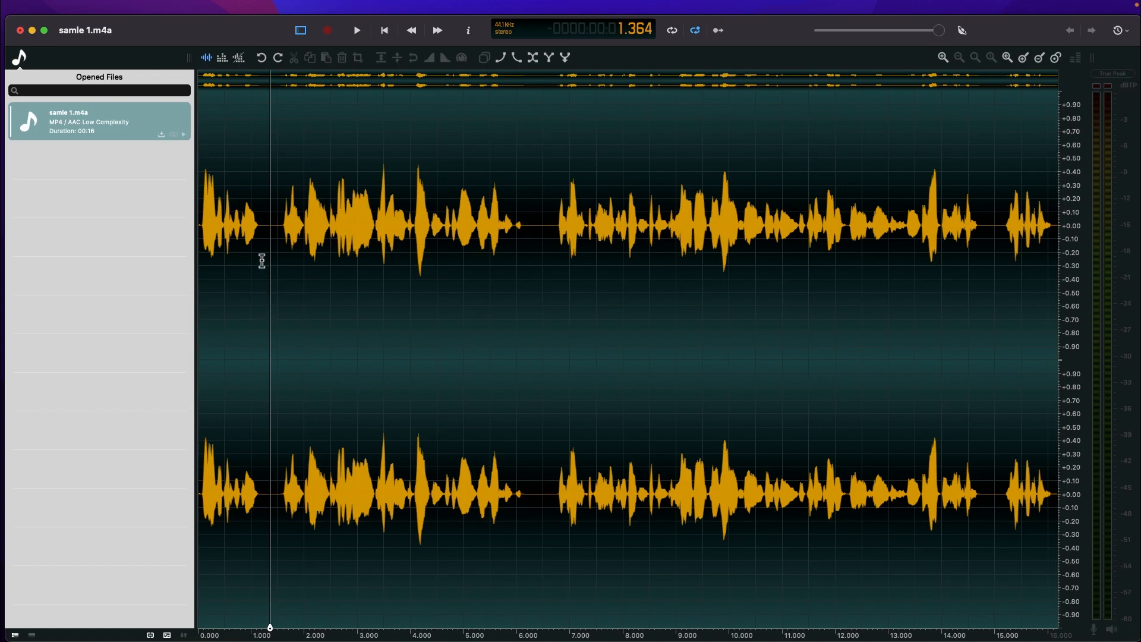
# Select the speech from about 6.67 s to 14.77 s, play it, and widen the selection to about 6.58–14.89 s.
pyautogui.moveTo(277, 233); pyautogui.dragTo(533, 250)
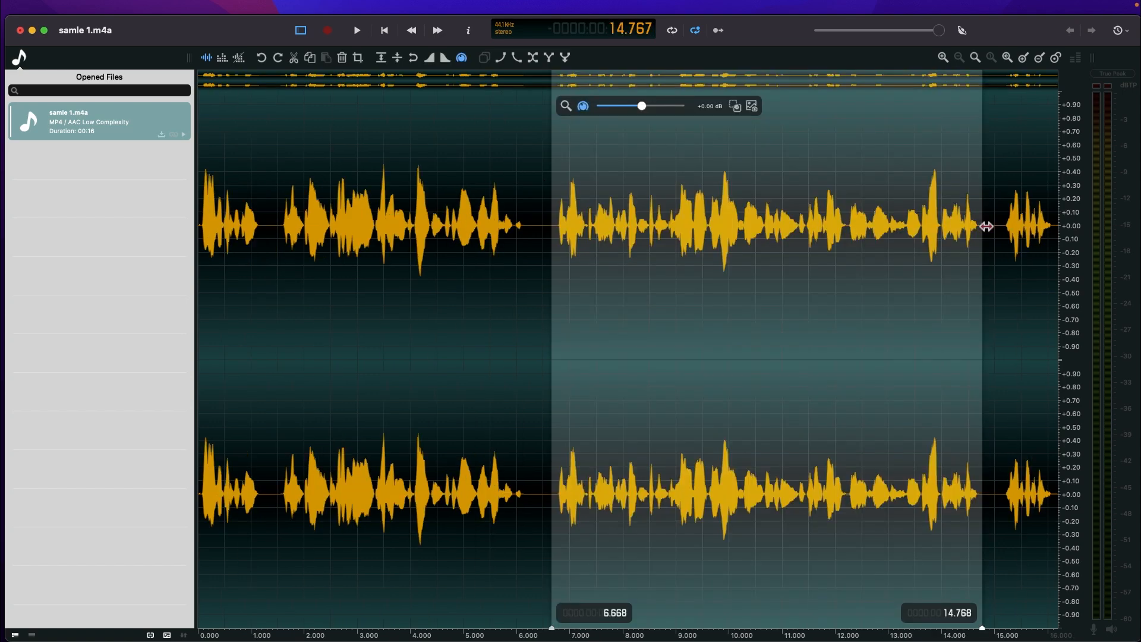
pyautogui.press('space')
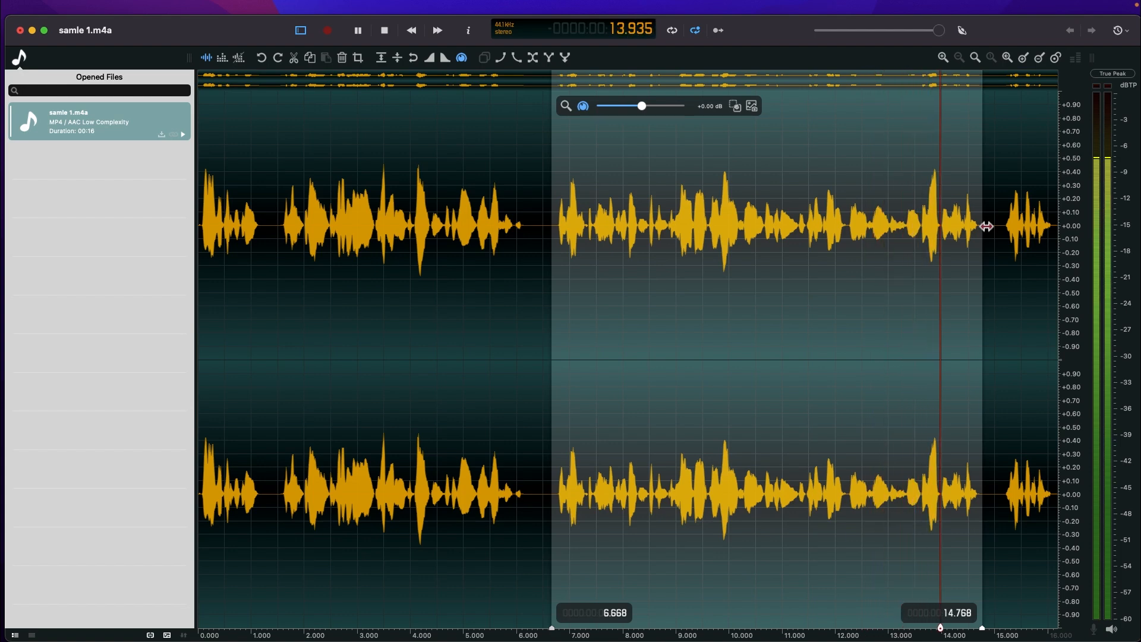
pyautogui.moveTo(986, 226); pyautogui.dragTo(989, 226)
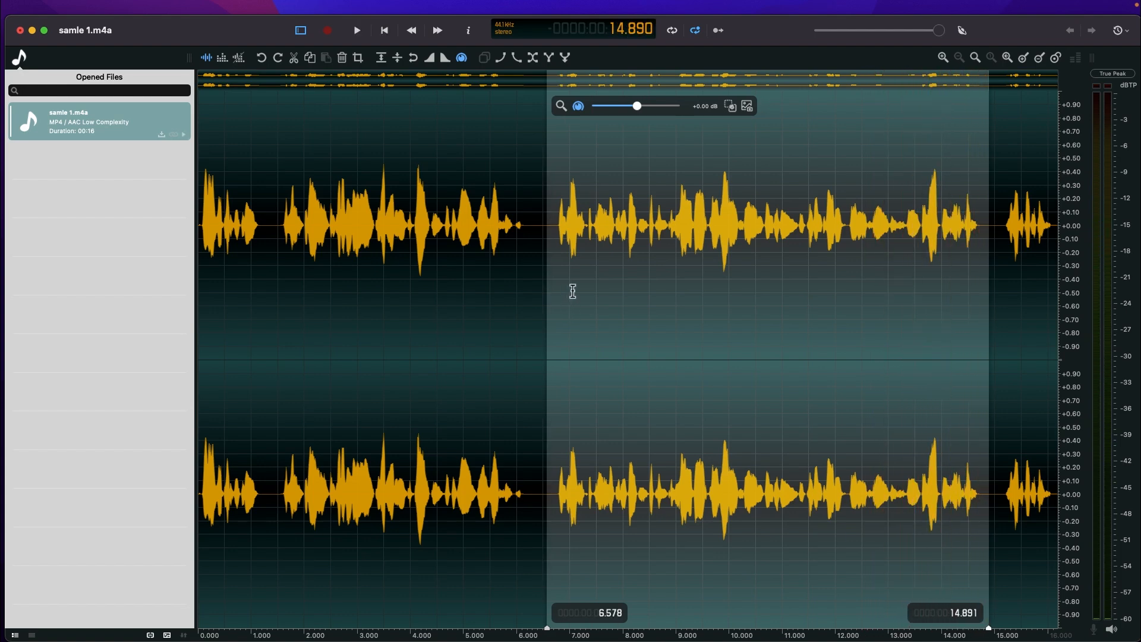